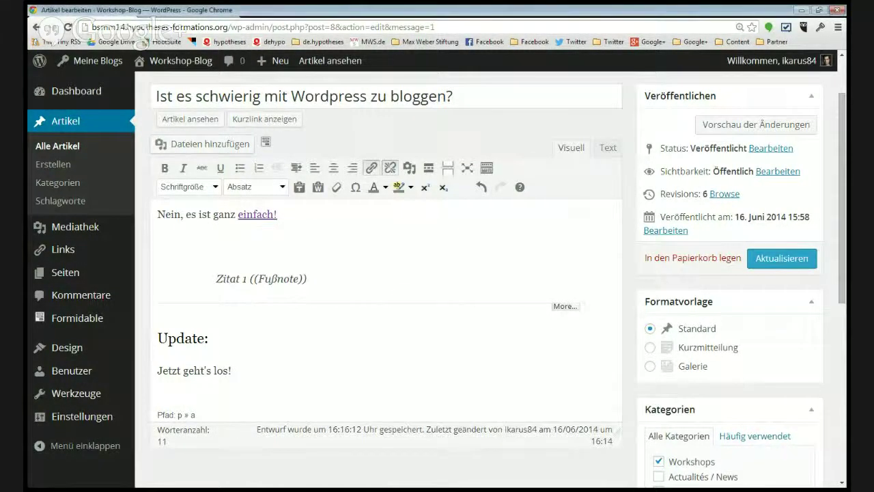
Check the existing post's 'Update:' heading, then save that post with Aktualisieren.
left_click(471, 88)
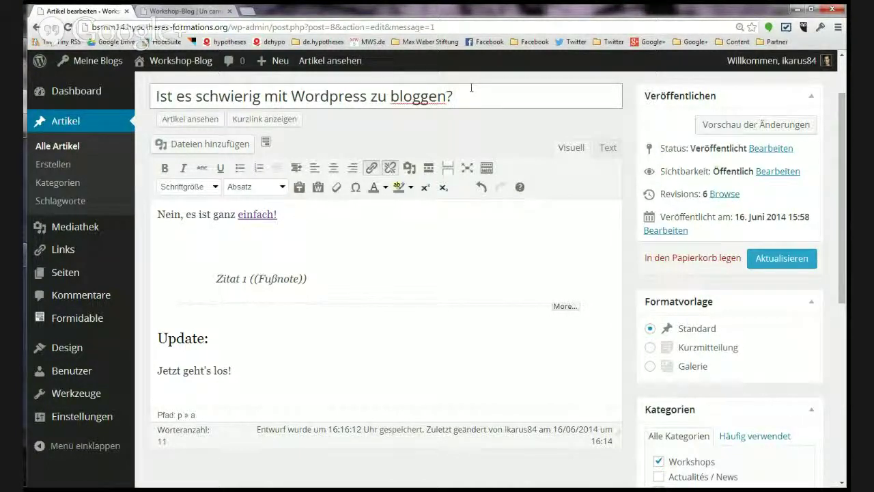
left_click(279, 239)
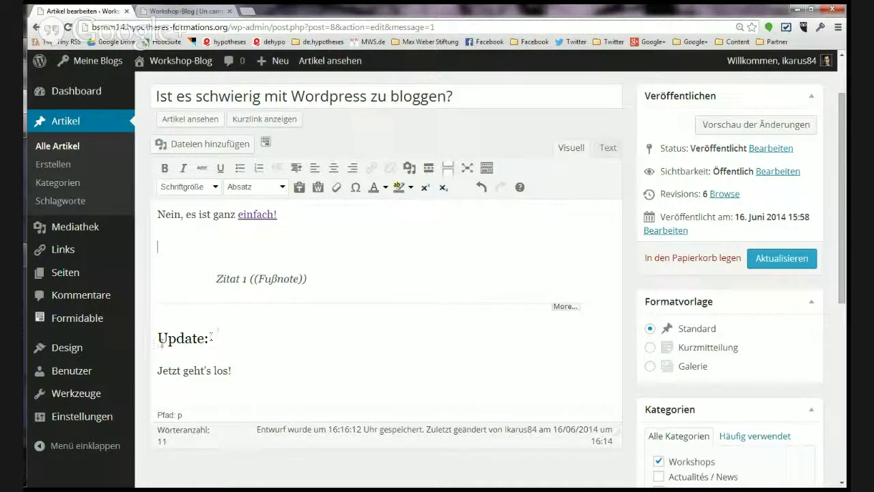
left_click_drag(212, 337, 157, 338)
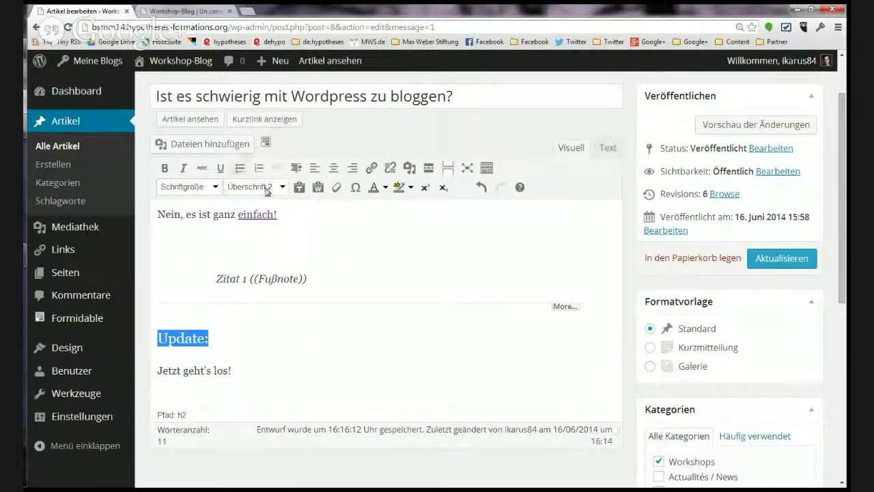
left_click(347, 369)
scroll(732, 390, "down", 2)
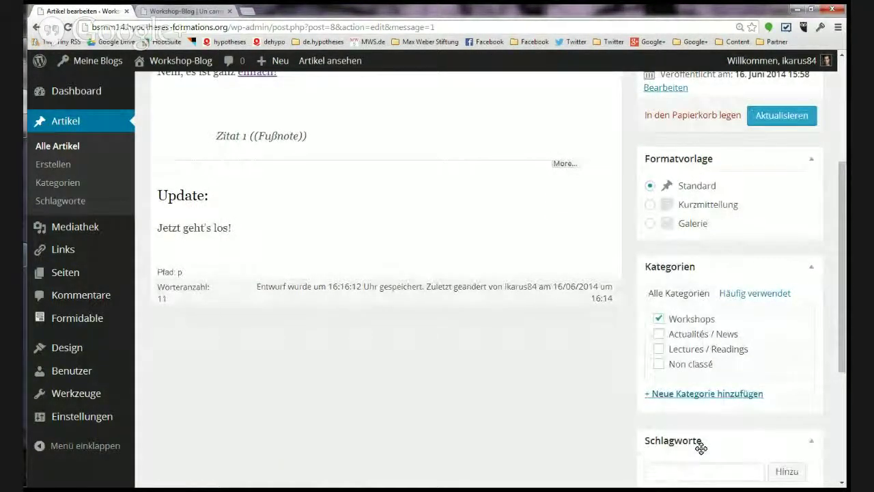
scroll(517, 193, "up", 3)
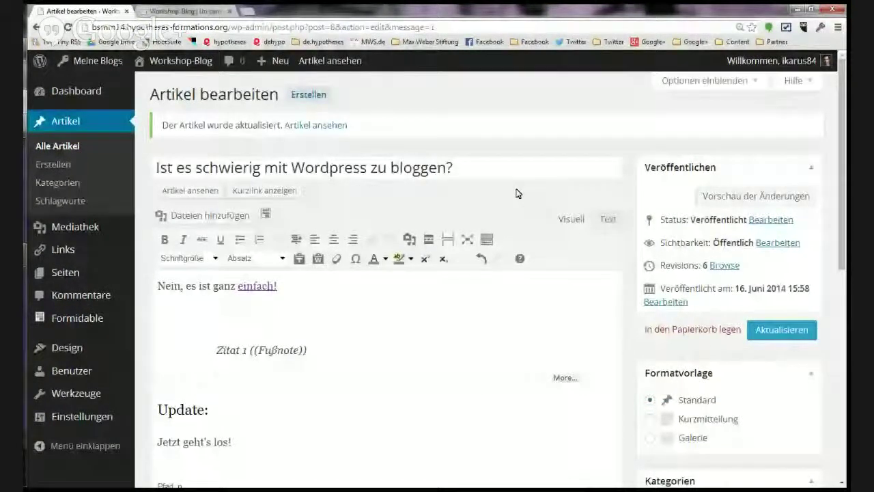
left_click(314, 94)
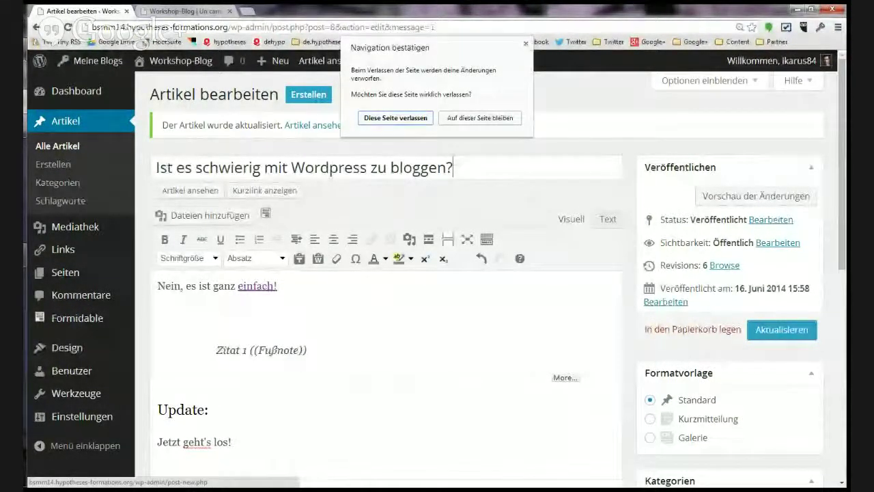
left_click(480, 117)
left_click(789, 331)
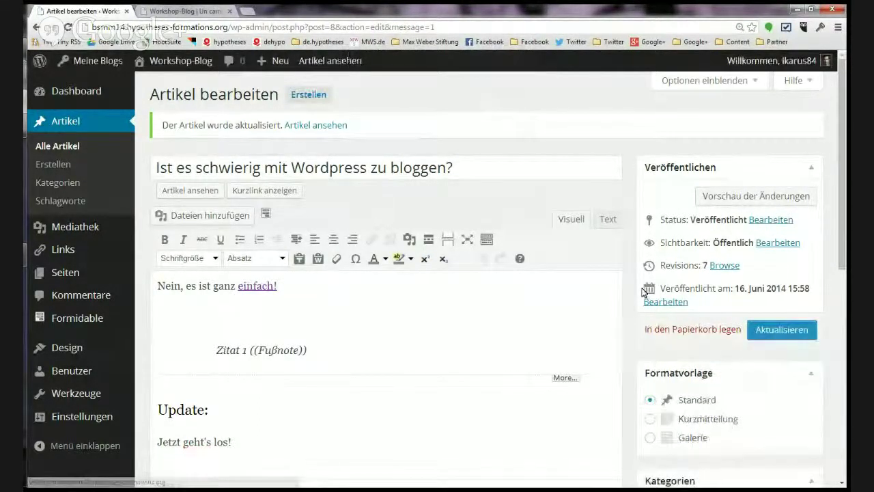
Create a new post titled 'Zweiter Beitrag' with the body text 'Test'.
left_click(312, 96)
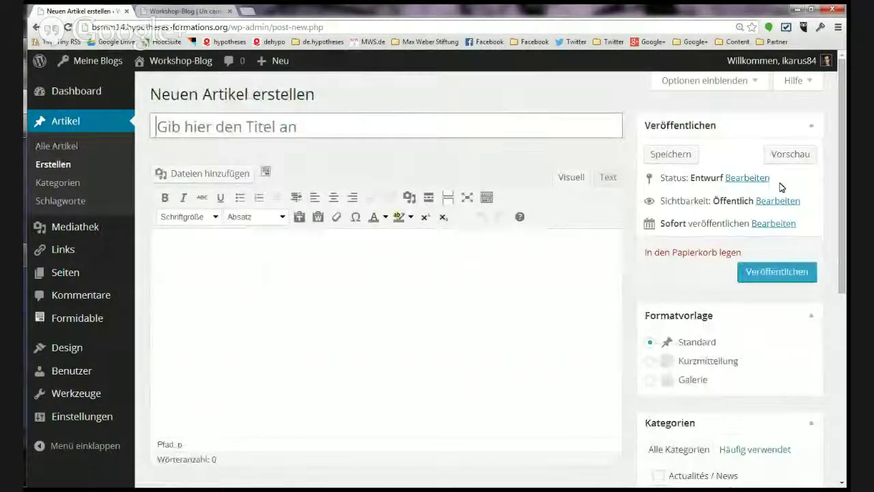
left_click(233, 130)
type("Z")
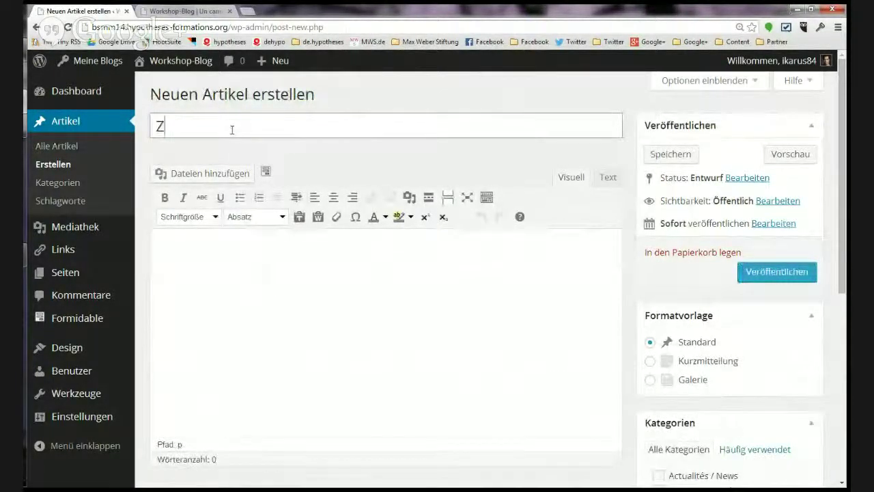
type("weiter Beitrag")
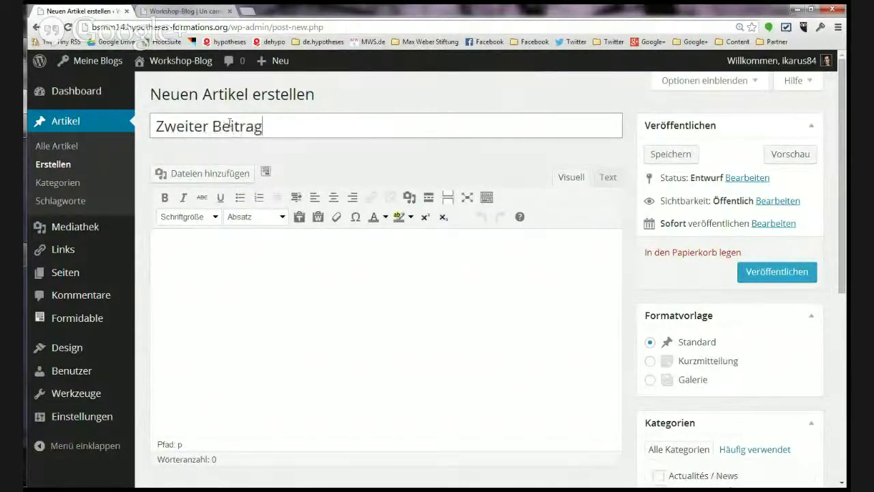
left_click(222, 314)
type("Test")
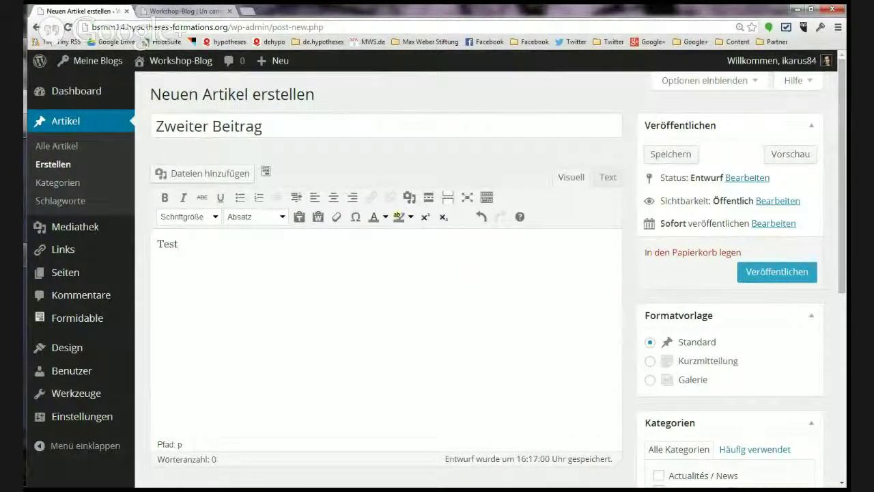
left_click(752, 179)
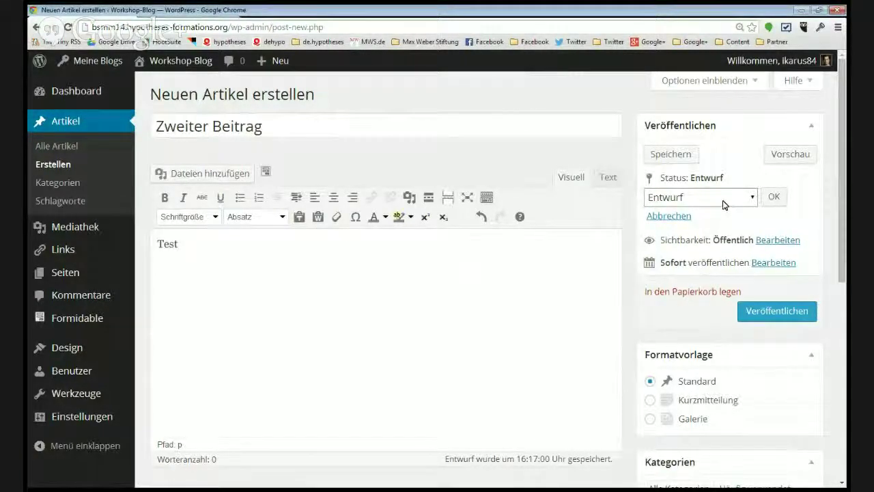
Set the post status to Ausstehender Review.
left_click(725, 204)
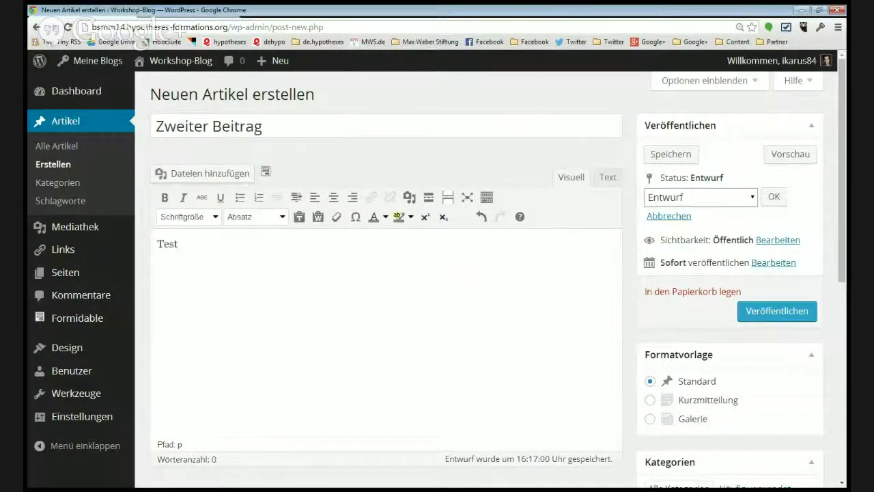
left_click(725, 205)
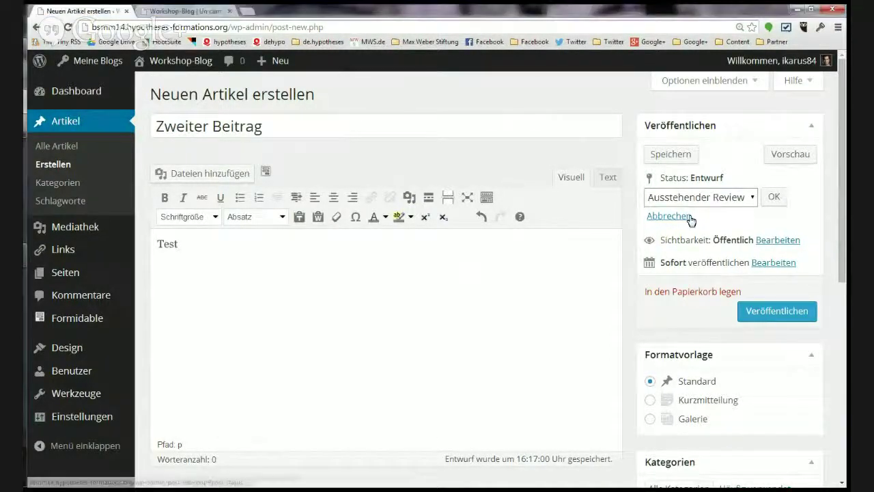
left_click(774, 197)
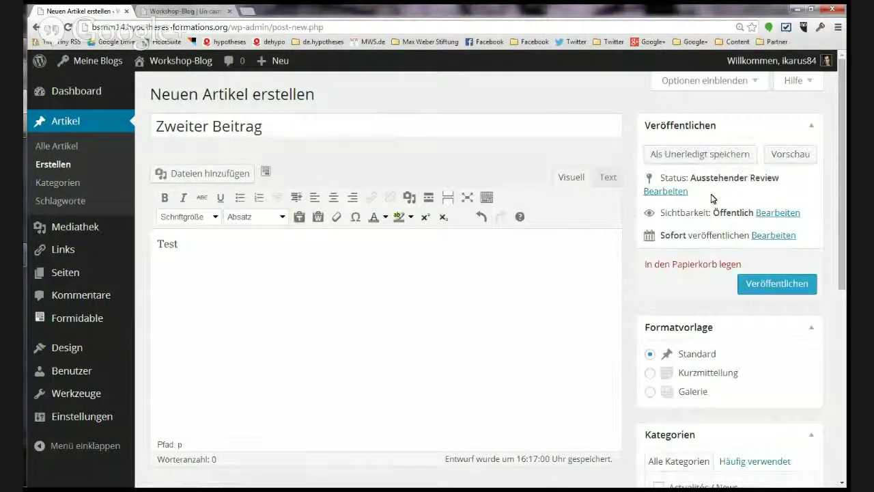
Try the password, private and sticky visibility options, then cancel to keep it public.
left_click(782, 212)
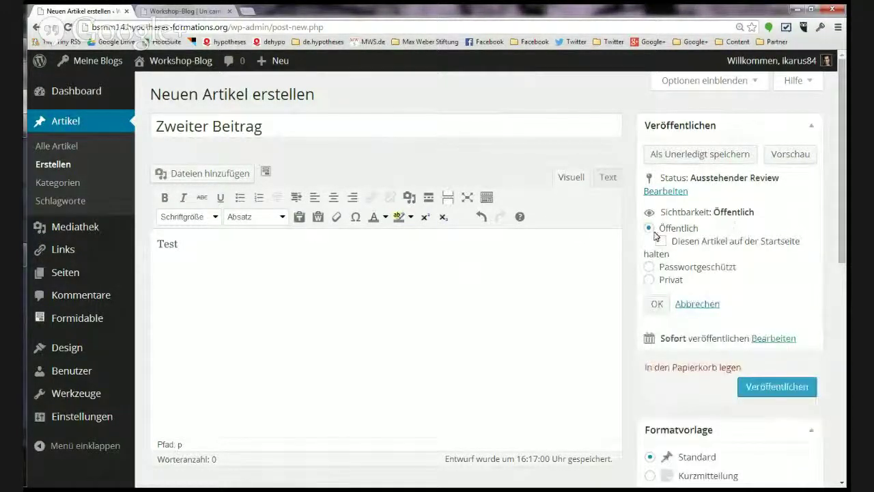
left_click(649, 267)
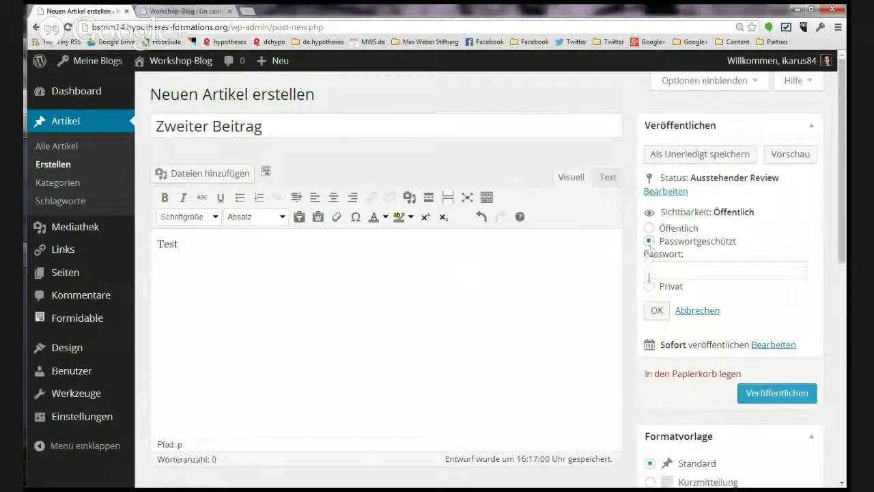
left_click(649, 286)
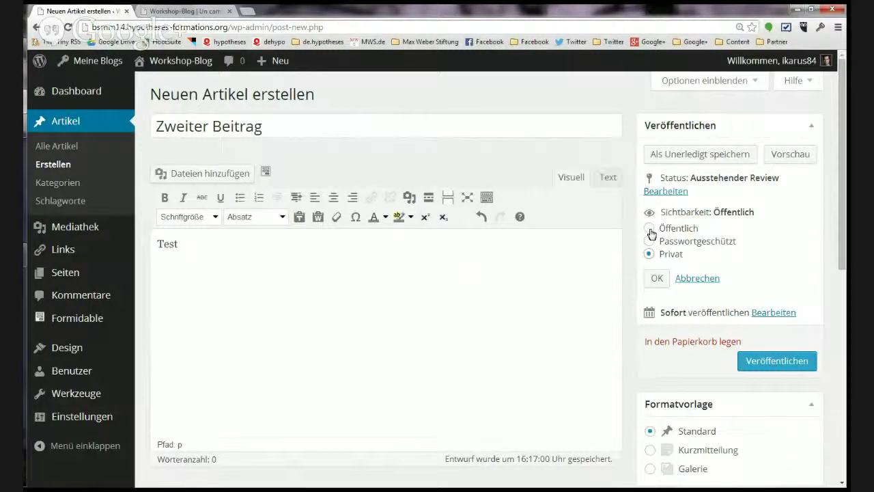
left_click(650, 229)
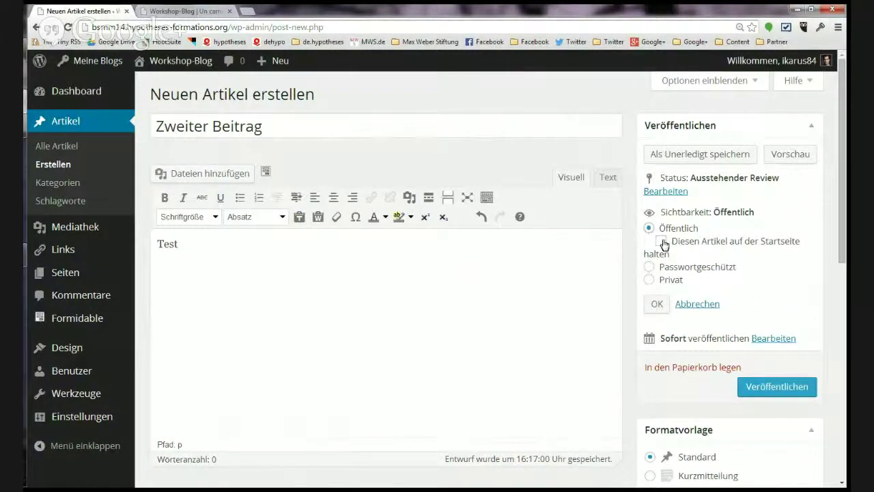
left_click(661, 242)
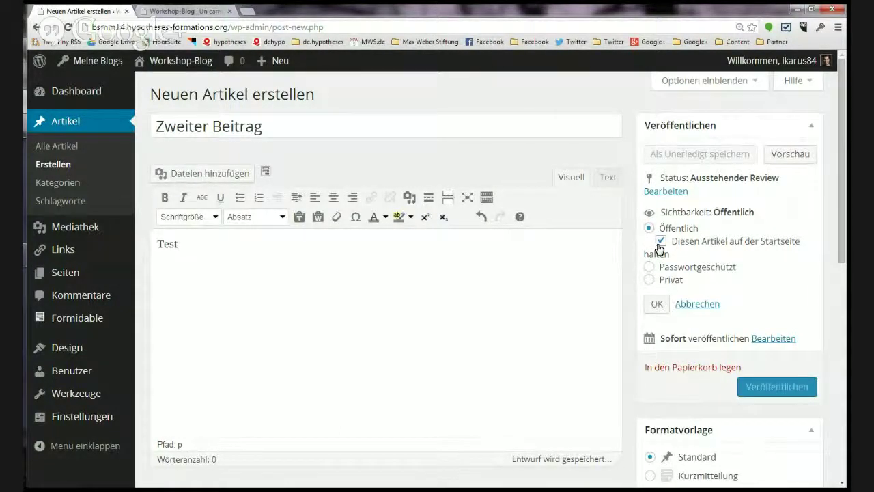
left_click(705, 305)
left_click(773, 235)
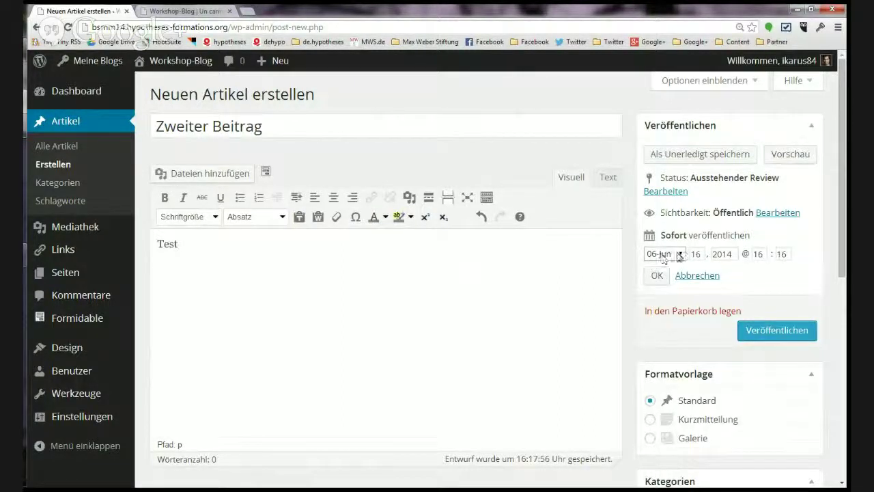
Change the publish minute to 18 for 16:18 on 16 June 2014 and publish the post.
double_click(785, 253)
type("18")
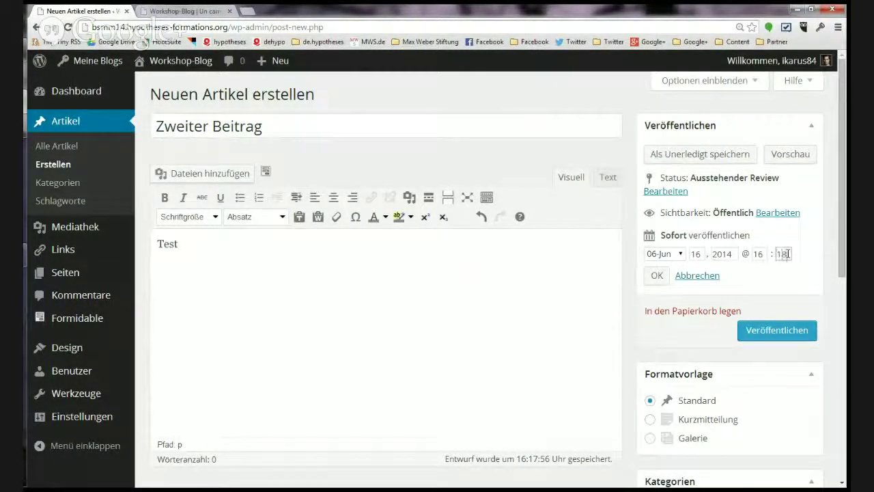
left_click(657, 276)
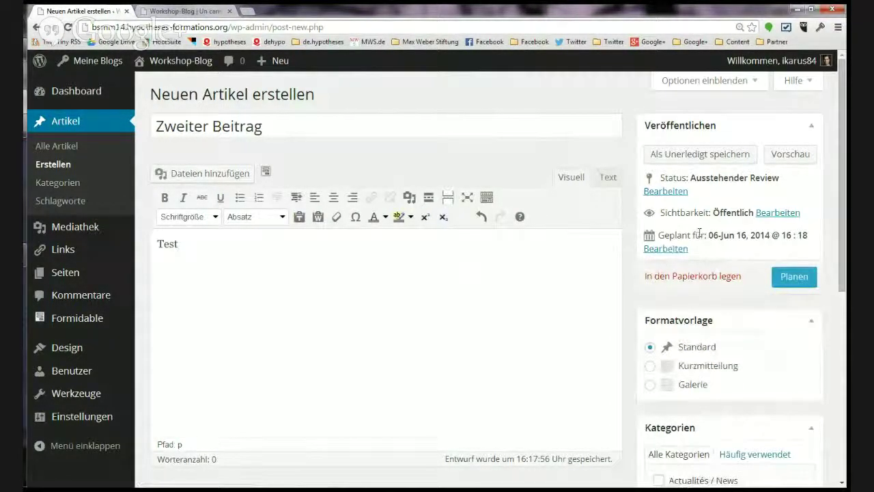
left_click_drag(660, 235, 726, 253)
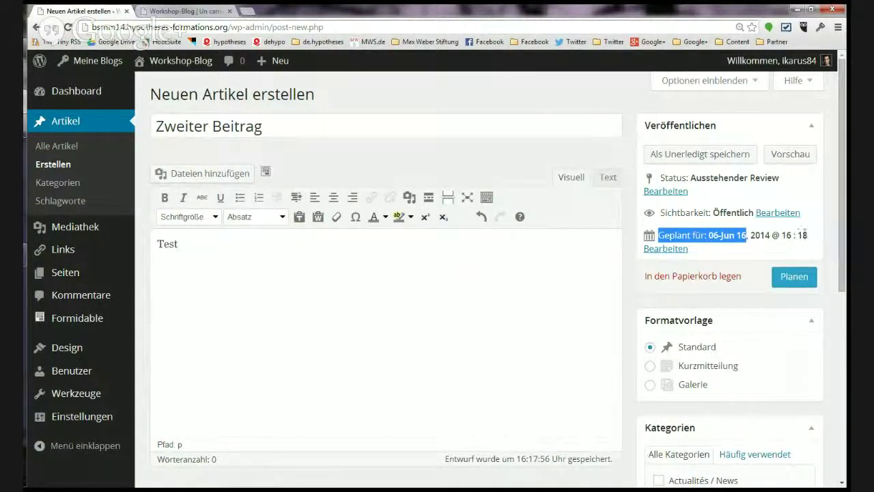
left_click_drag(803, 235, 779, 235)
left_click(800, 285)
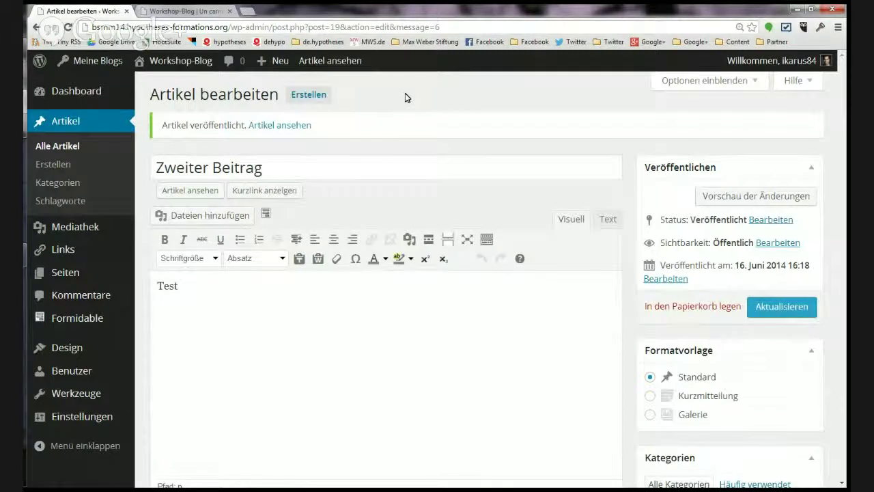
left_click(338, 169)
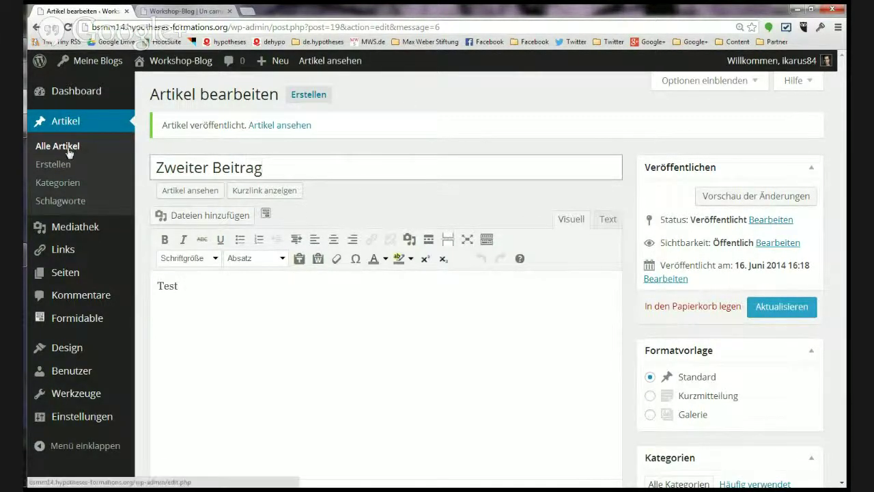
scroll(591, 336, "down", 3)
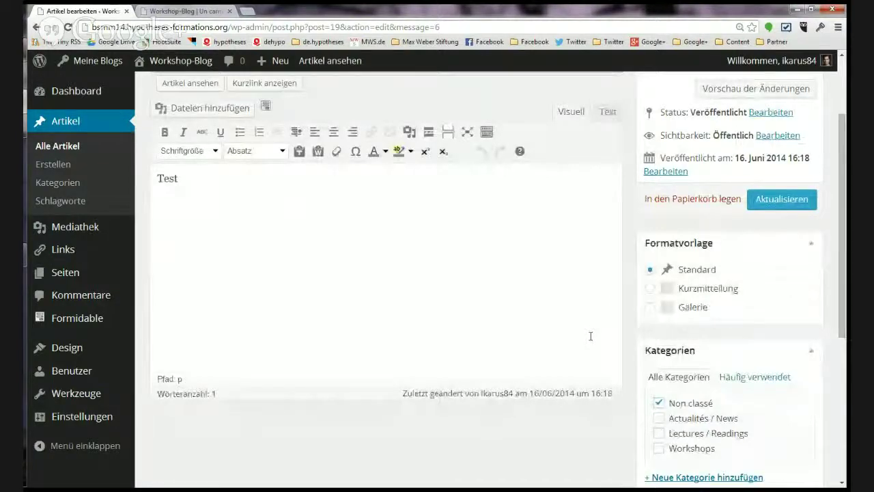
scroll(578, 281, "up", 2)
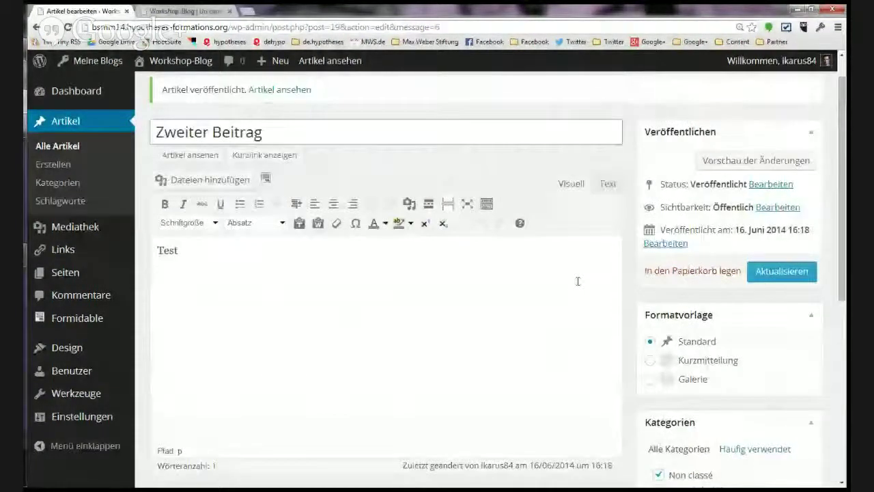
scroll(488, 258, "down", 3)
scroll(489, 259, "down", 3)
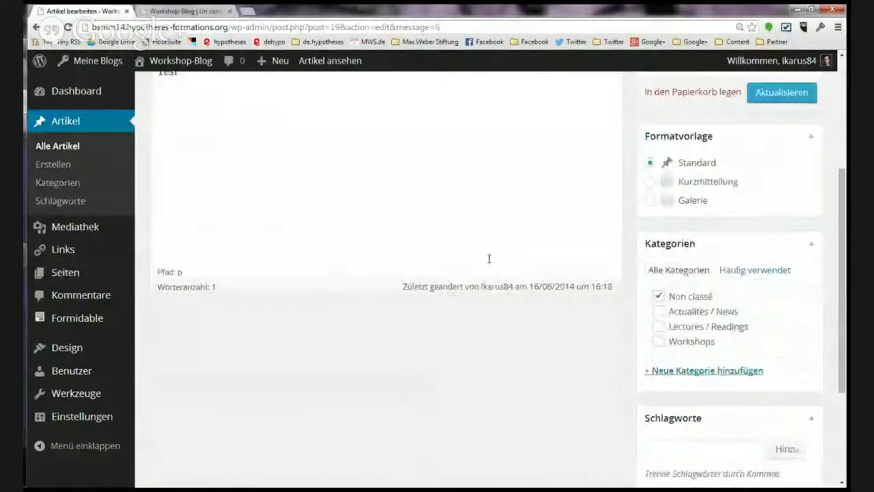
scroll(497, 293, "down", 1)
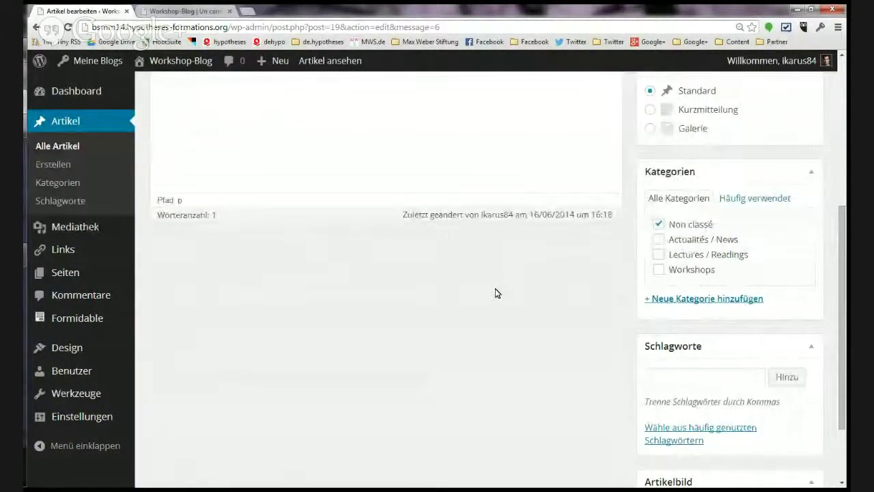
scroll(526, 294, "down", 2)
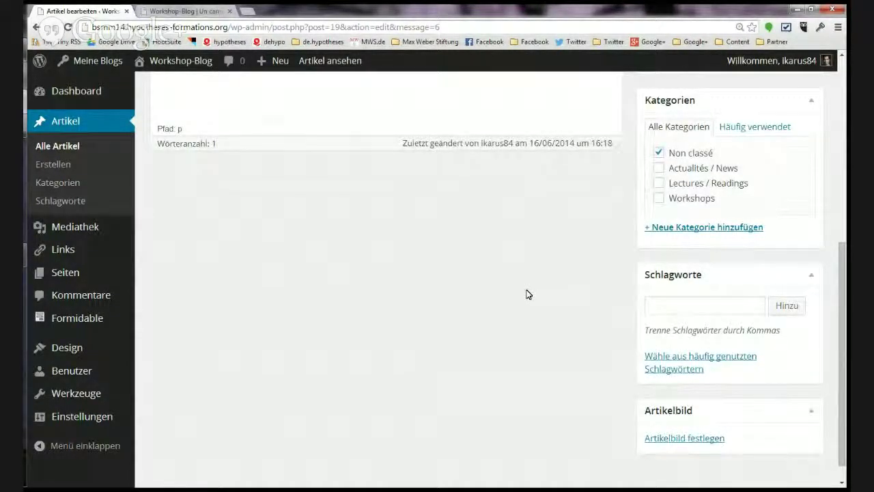
scroll(408, 276, "up", 10)
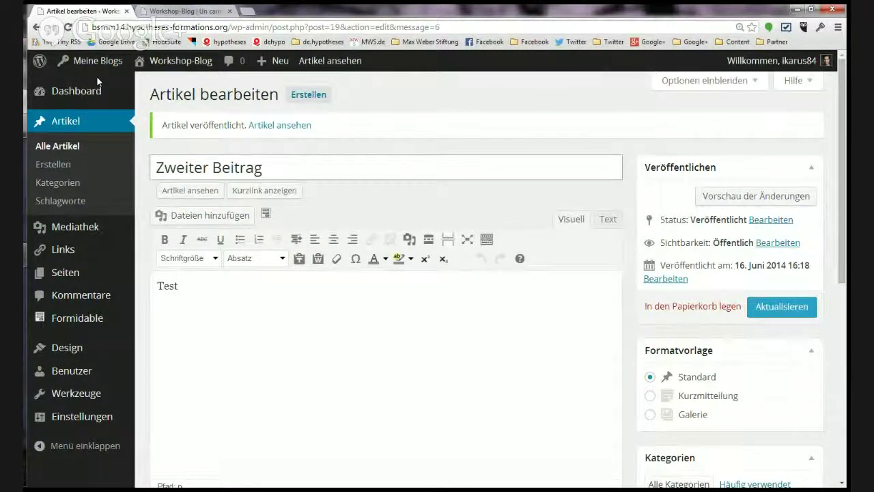
Visit the Workshop-Blog's /admin address, then go back to the blog front page.
left_click(179, 12)
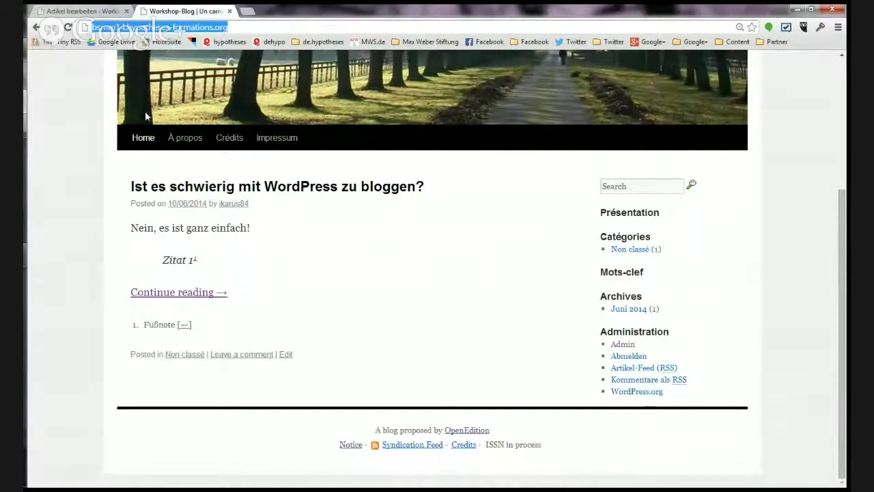
scroll(106, 208, "up", 3)
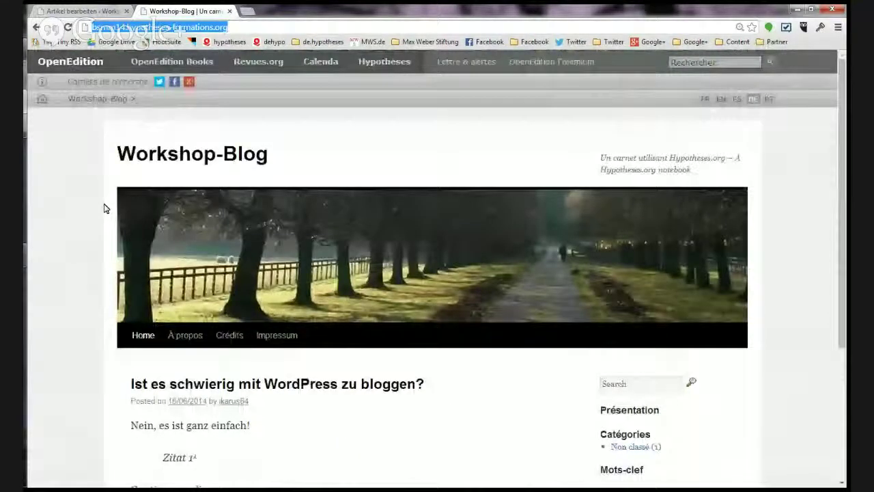
left_click(255, 25)
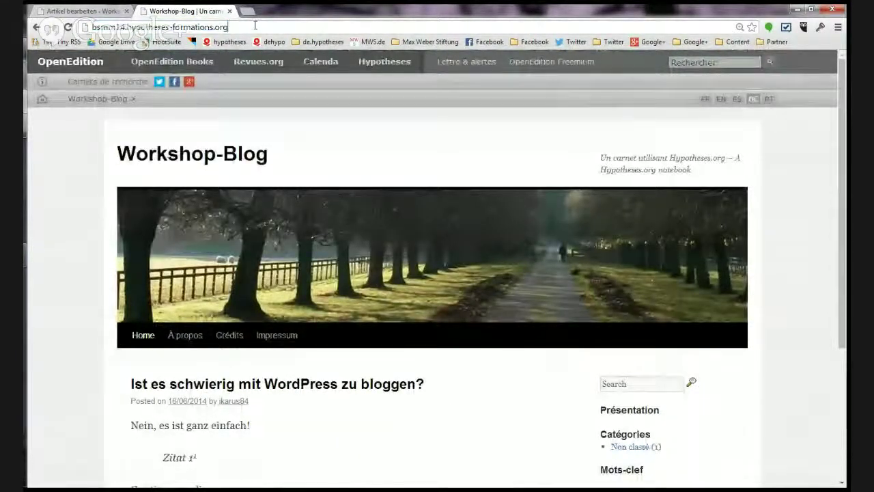
type("/")
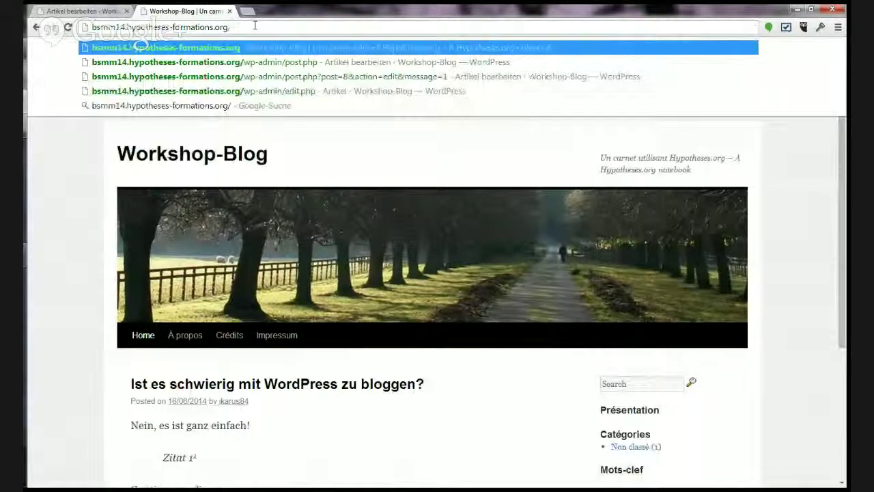
type("admin")
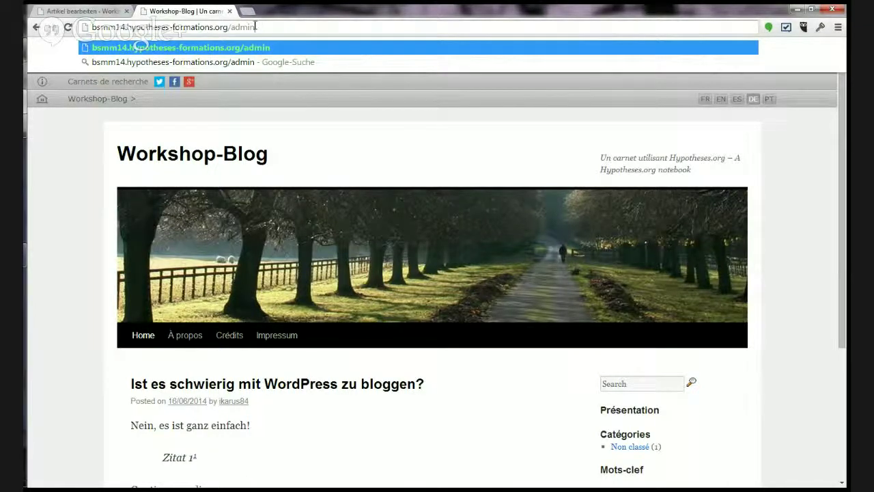
key("Return")
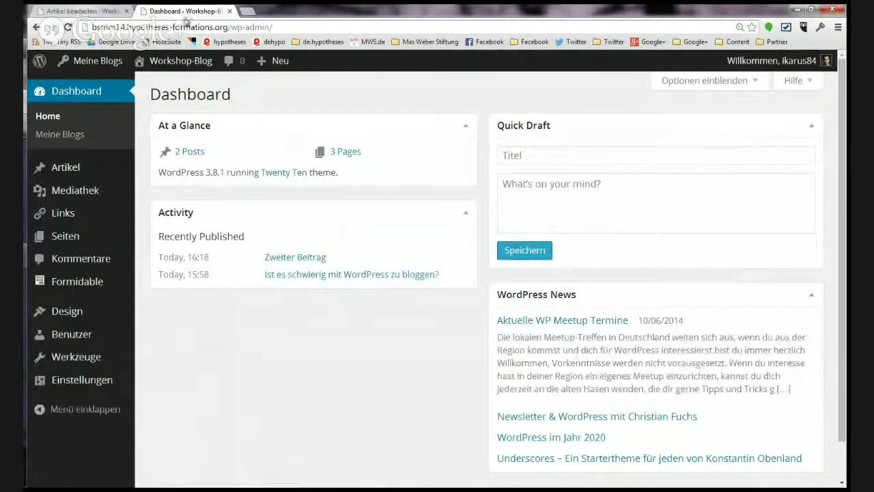
left_click(36, 27)
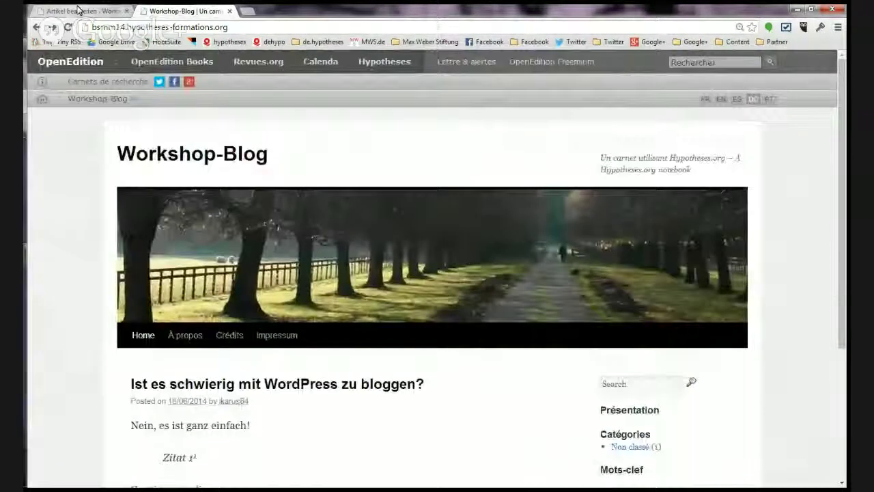
Save the Zweiter Beitrag post with Aktualisieren.
left_click(79, 10)
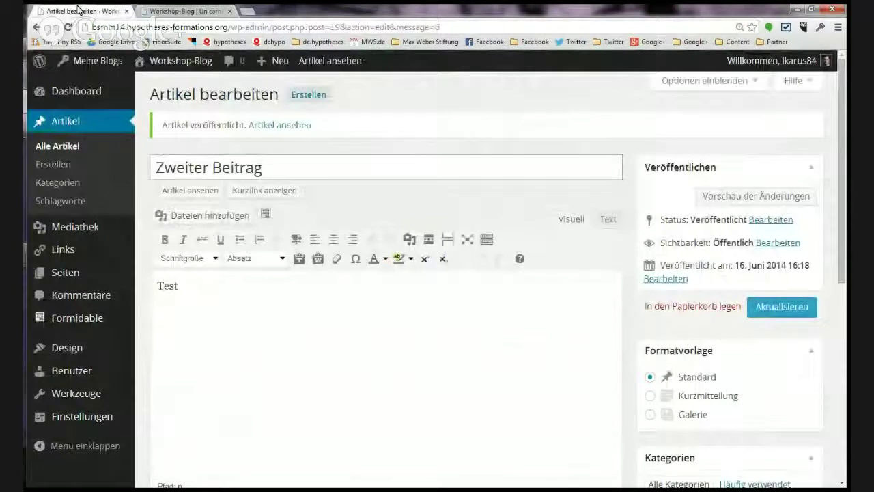
left_click(235, 314)
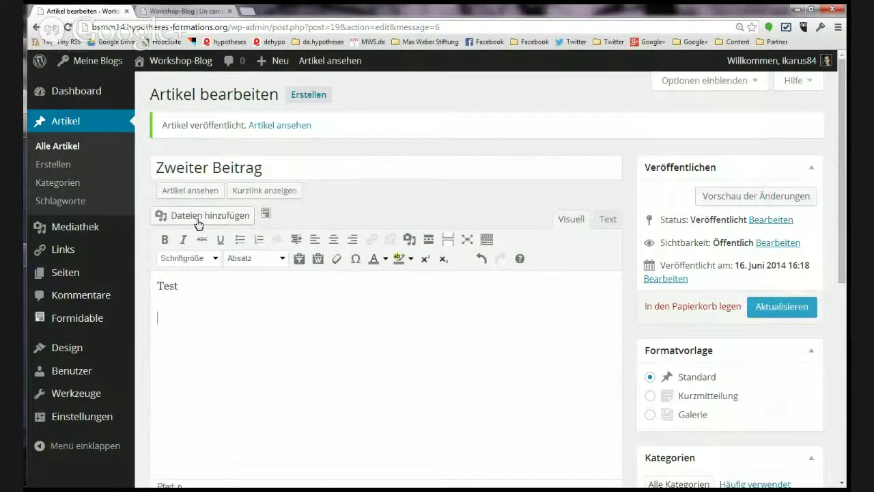
mouse_move(90, 229)
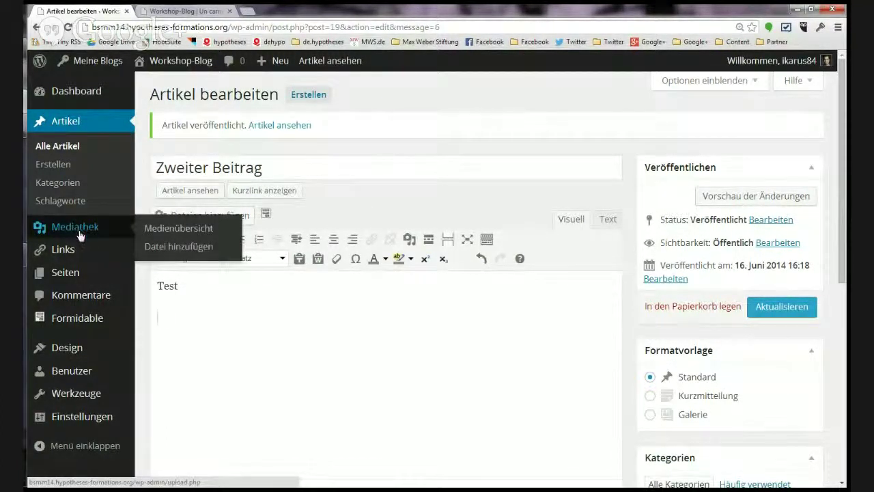
left_click(78, 228)
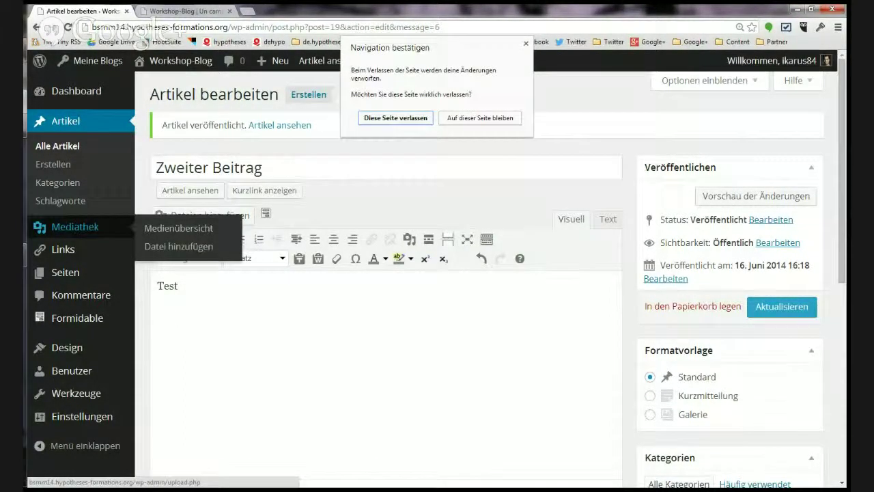
left_click(480, 117)
left_click(782, 306)
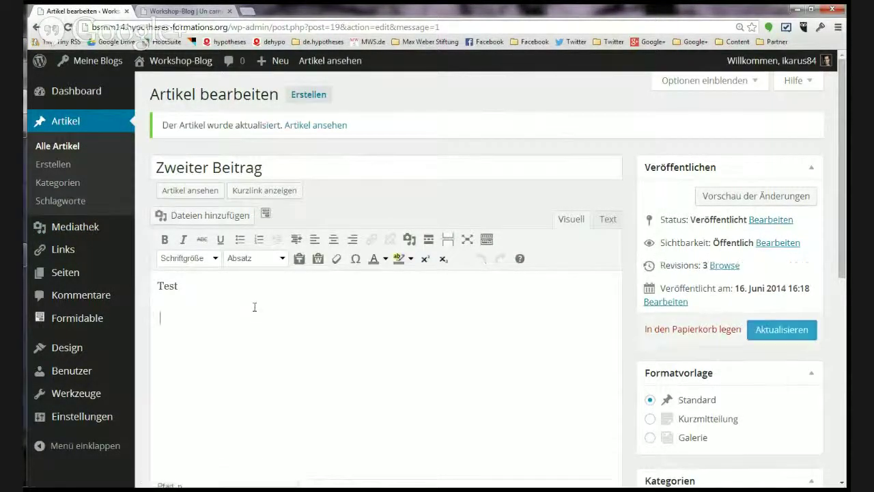
Upload the Hintergrund photo from the Bildschirmhintergrund folder to the media library.
left_click(75, 227)
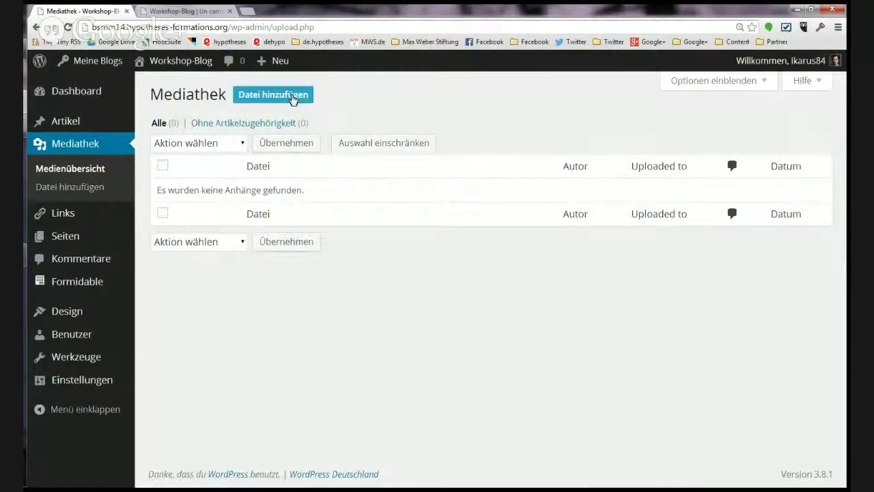
left_click(290, 97)
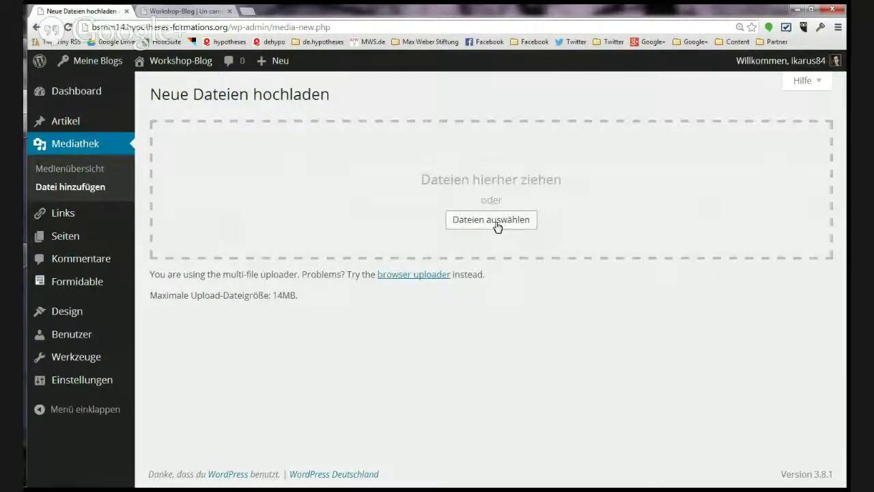
left_click(489, 220)
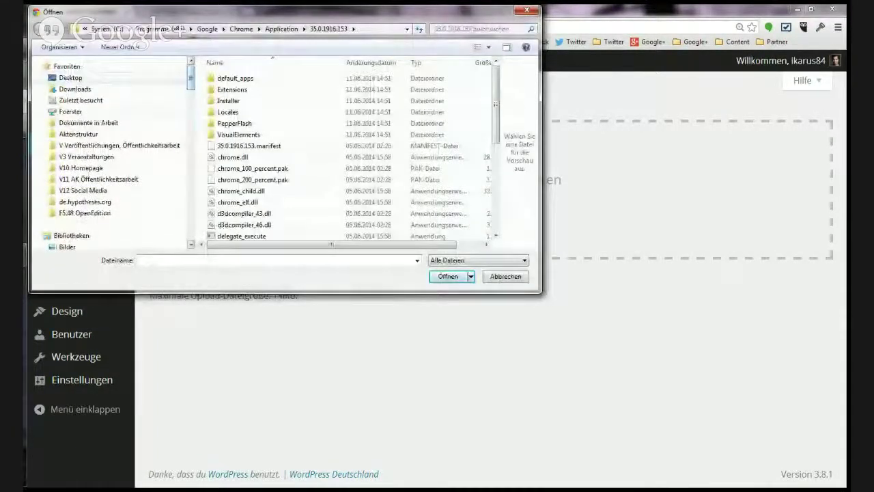
scroll(109, 205, "down", 1)
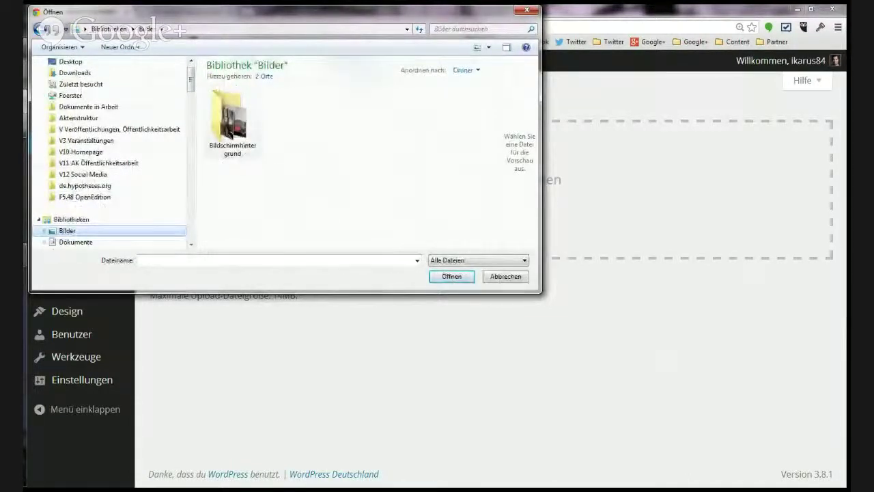
double_click(232, 122)
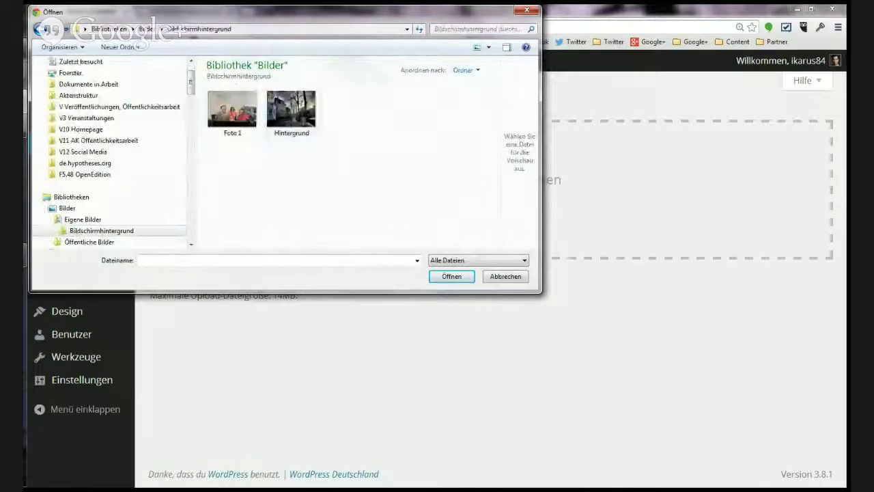
left_click(292, 109)
left_click(464, 277)
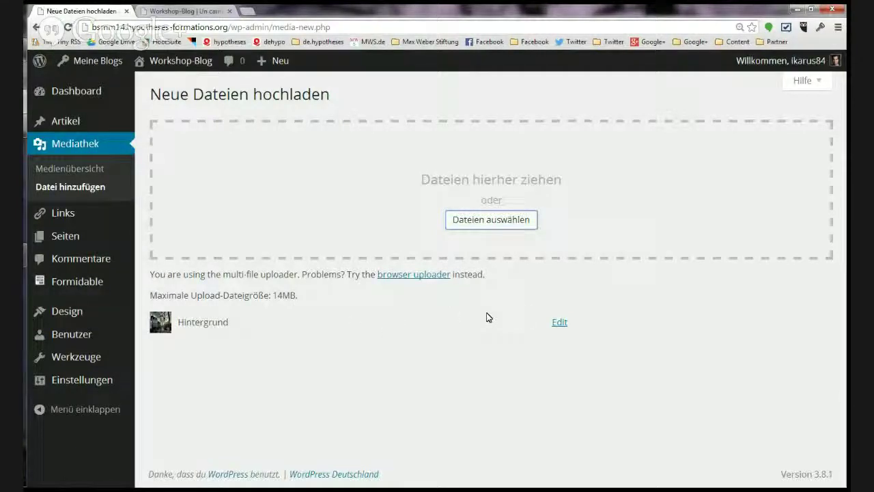
Edit the uploaded Hintergrund image and replace its title with 'Max Weber Stiftung'.
left_click(558, 324)
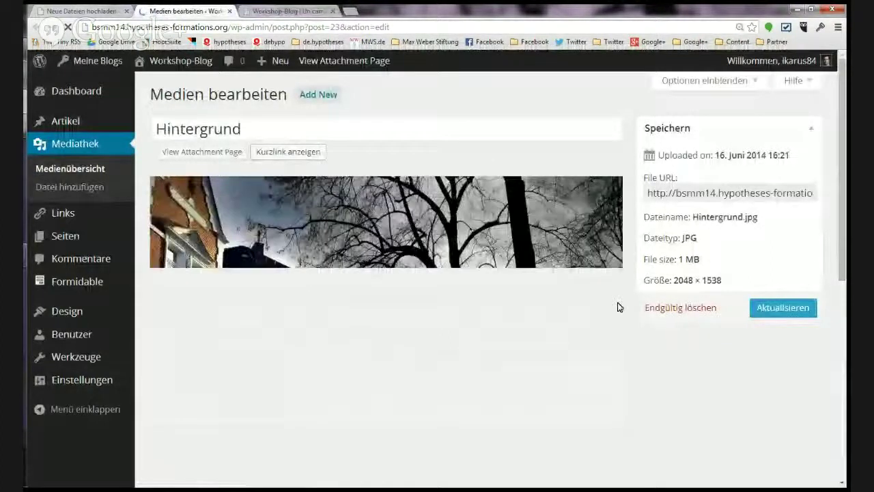
left_click(283, 130)
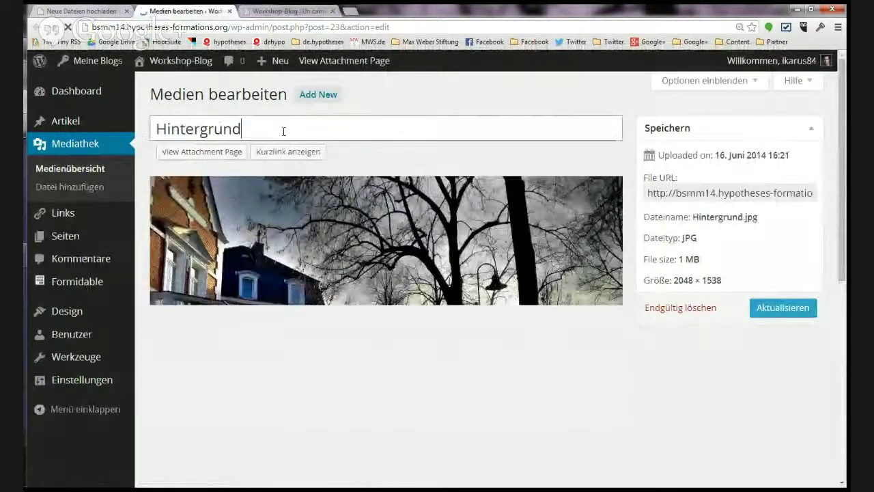
left_click_drag(165, 129, 185, 129)
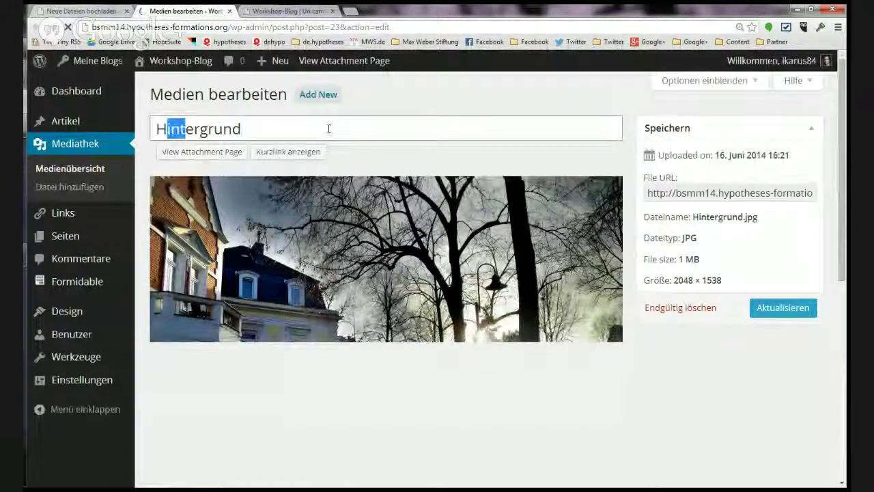
left_click_drag(328, 129, 141, 130)
type("Ma")
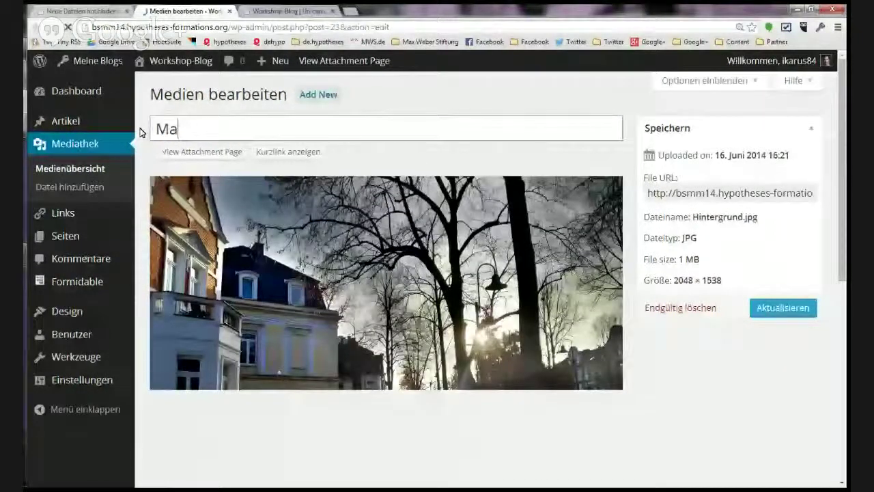
type("x Weber Stiftung")
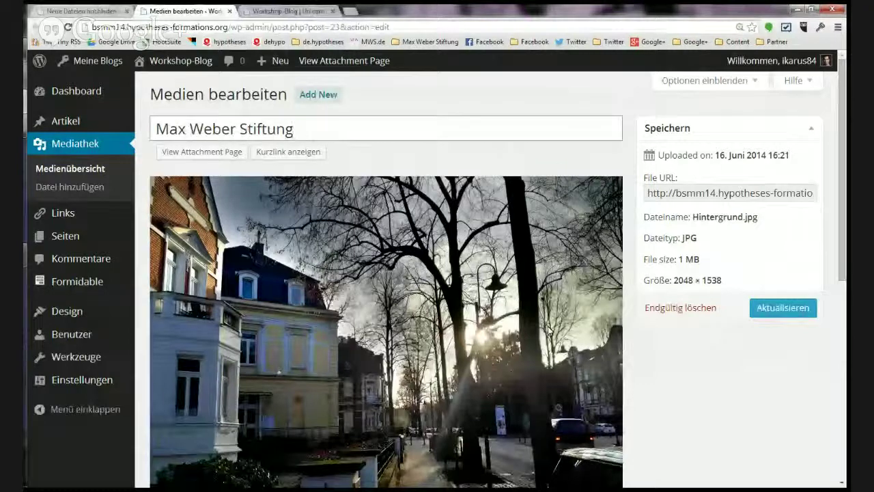
scroll(502, 312, "down", 3)
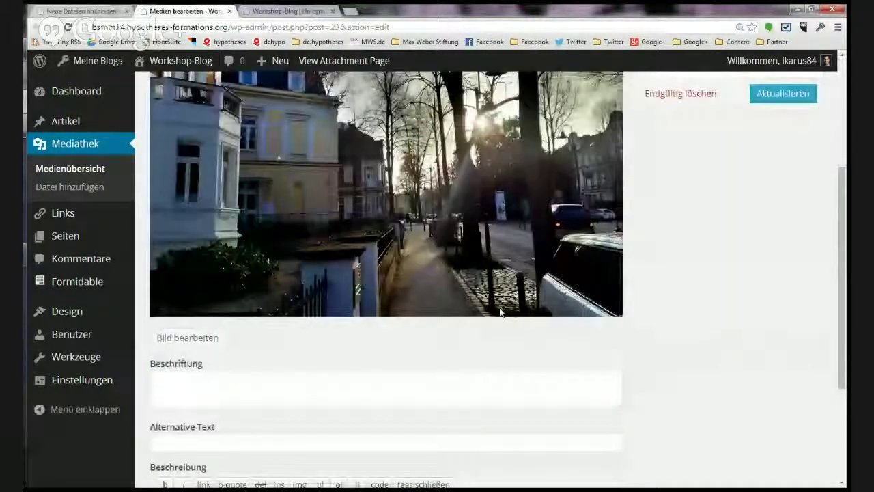
scroll(501, 312, "down", 3)
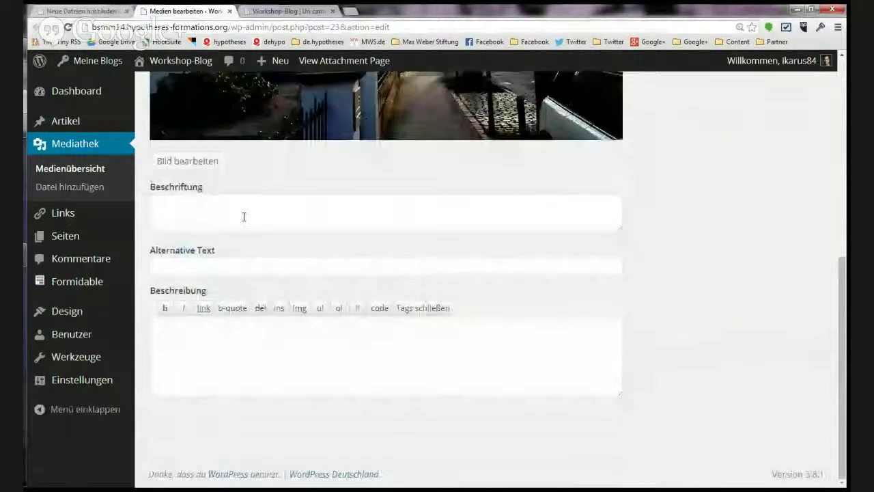
Enter the photographer's name with the CC-BY 4 licence as the image description.
left_click(196, 211)
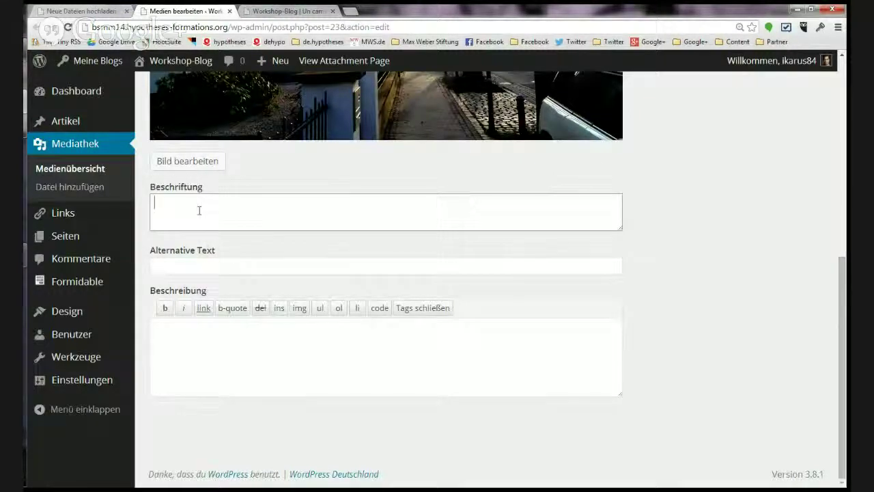
left_click(198, 265)
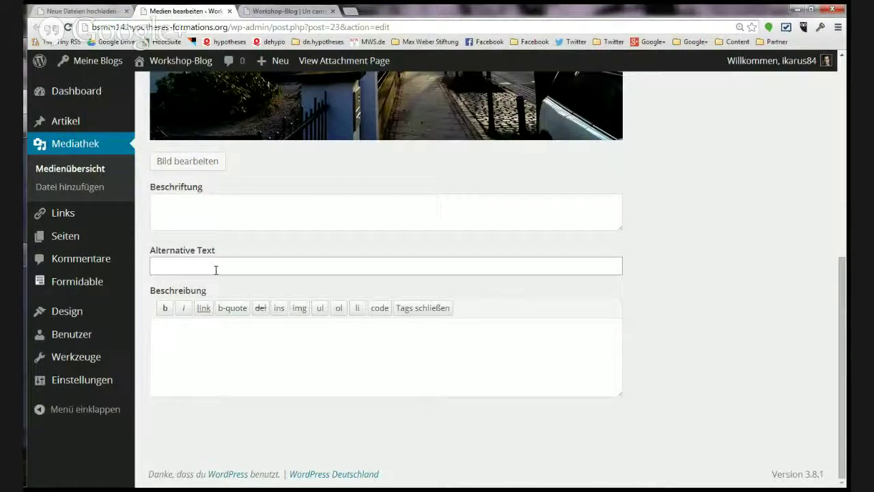
left_click(213, 347)
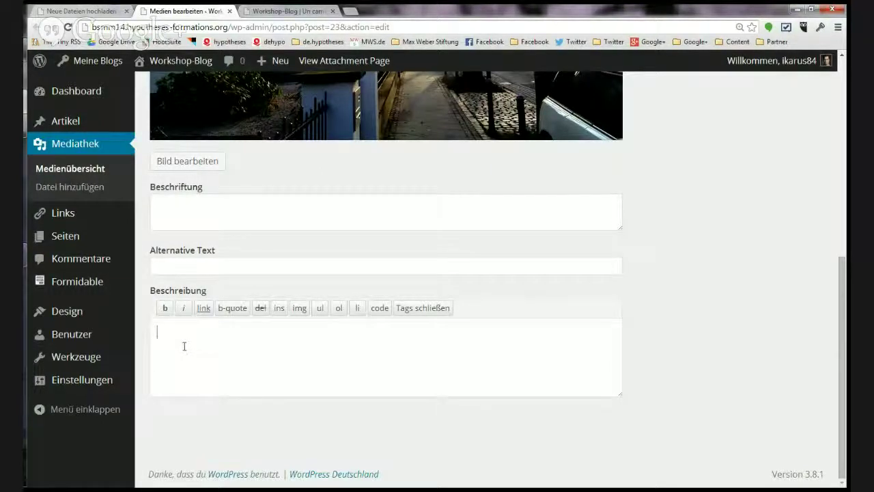
type("Sascha F")
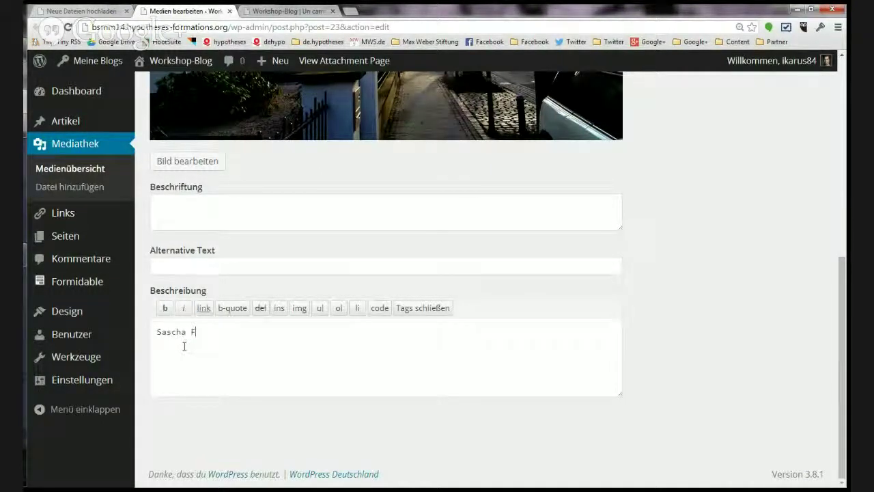
type("oerster, ")
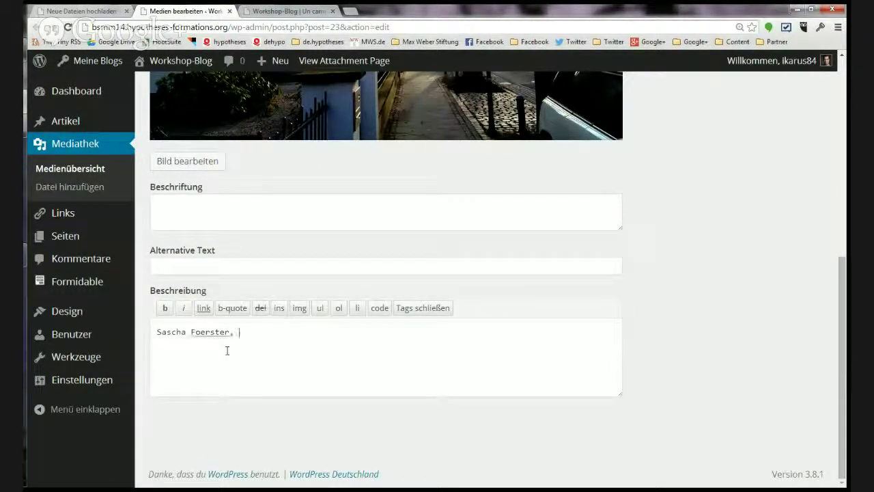
type("CC-BY 4.0")
Set caption 'Max Weber Stiftung in Bonn' and alt text 'Foto der Max Weber Stiftung im Abendlicht', then save.
left_click(249, 265)
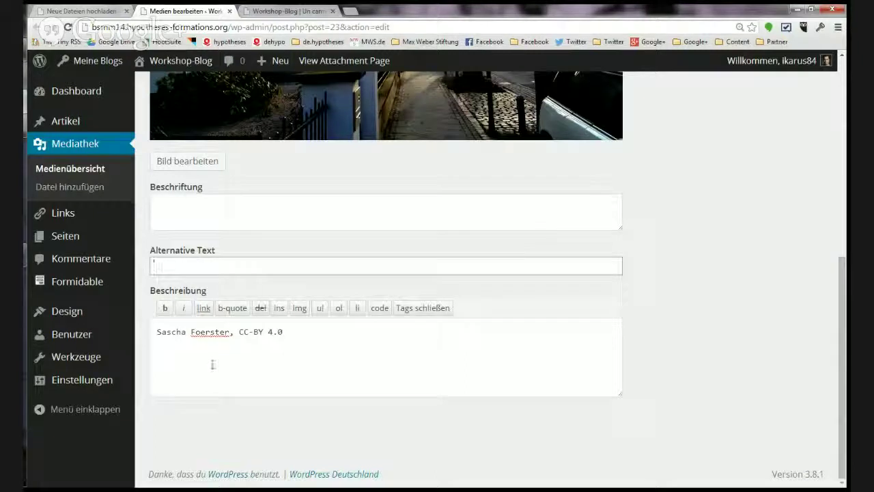
left_click(209, 206)
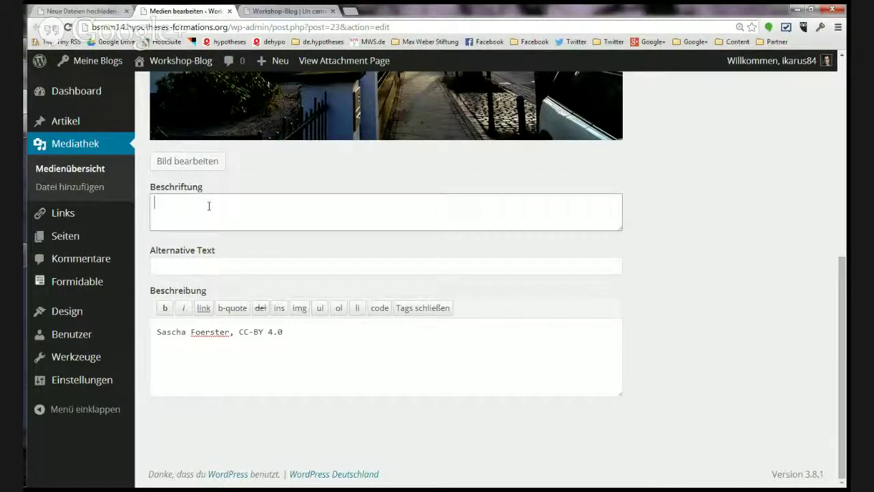
type("Max W")
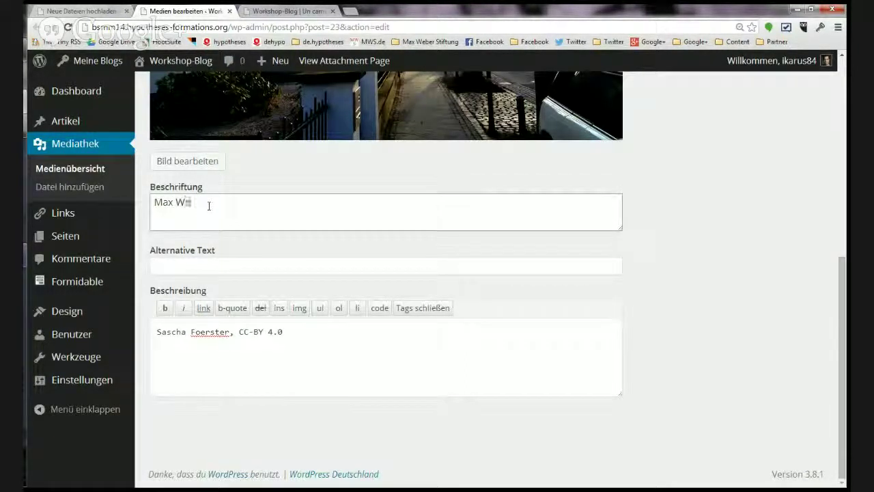
type("eber Stiftung ")
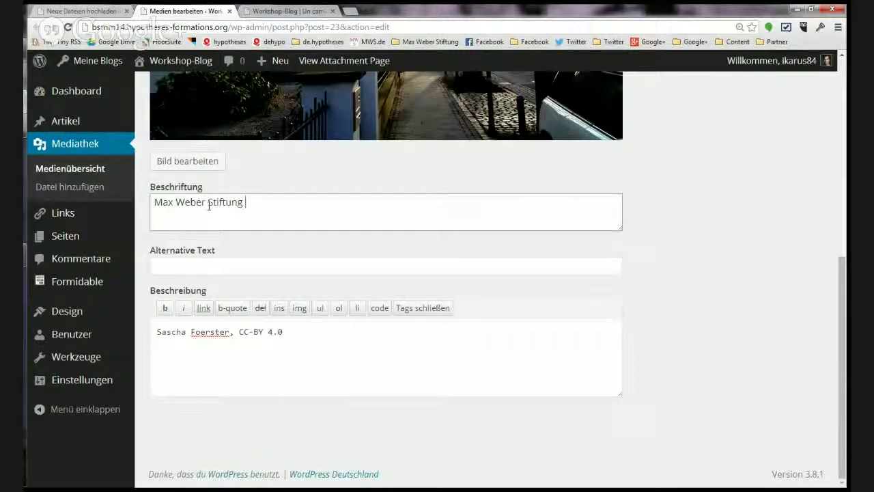
type("in Bonn")
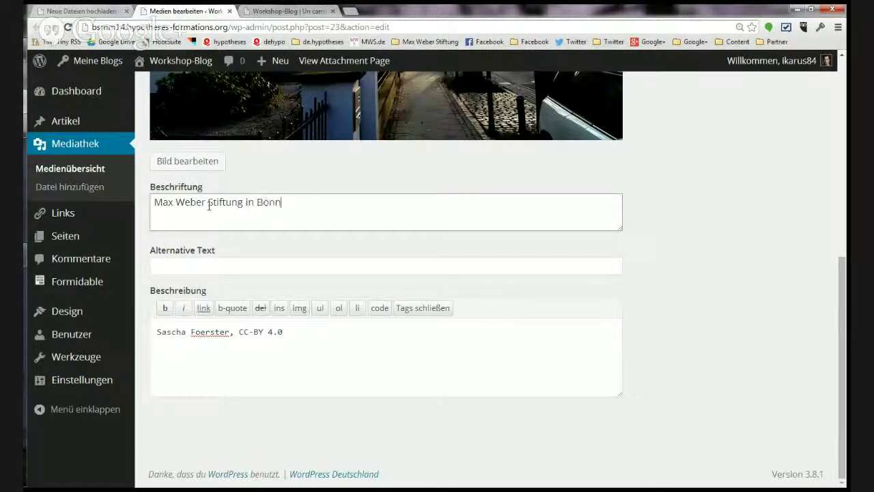
key("Tab")
type("F")
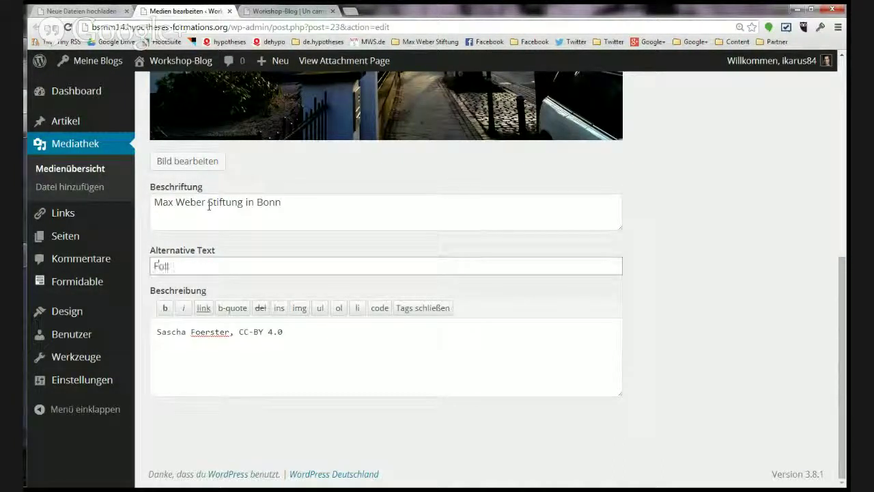
type("oto der Stiftu")
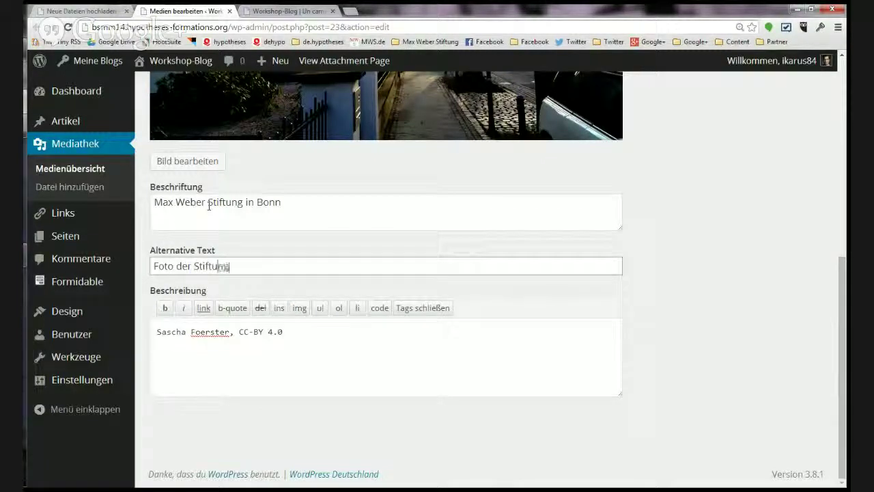
type("ng im Abendlicht")
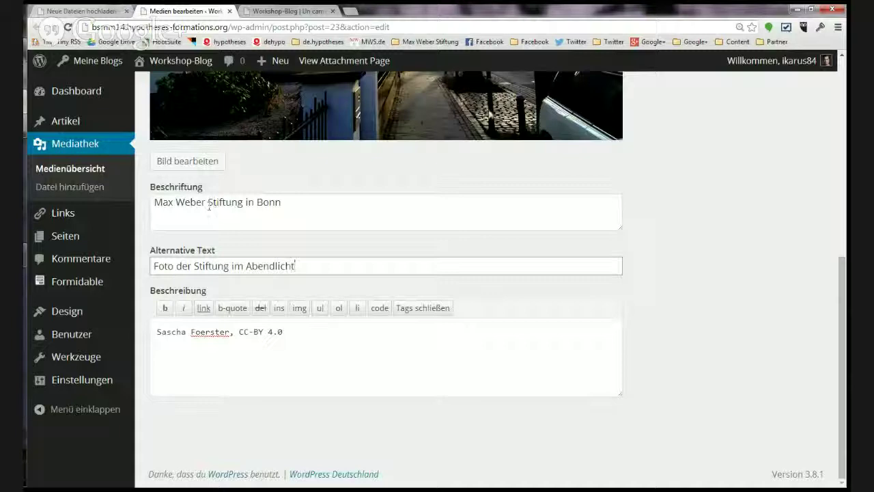
scroll(714, 253, "up", 3)
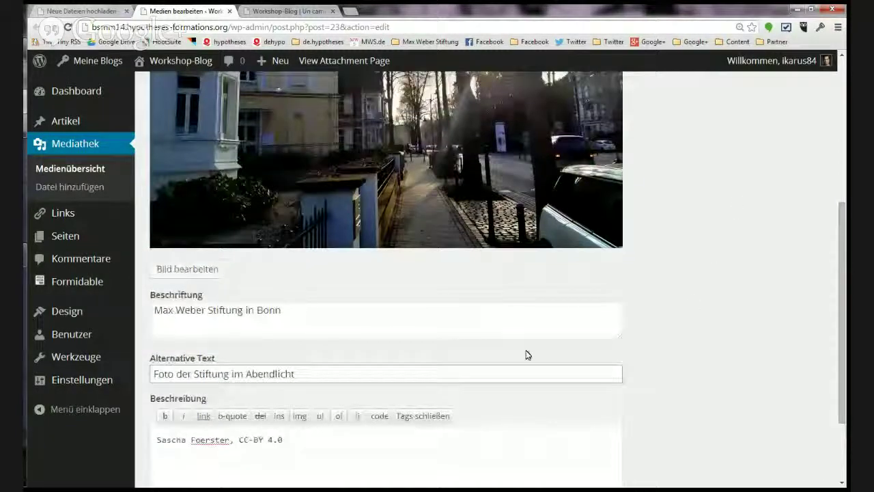
left_click(196, 374)
type("Max Weber")
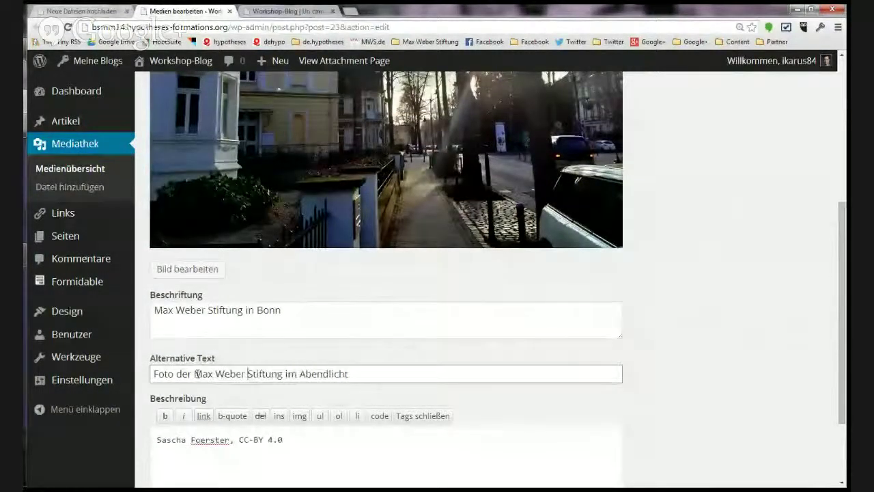
scroll(716, 378, "up", 8)
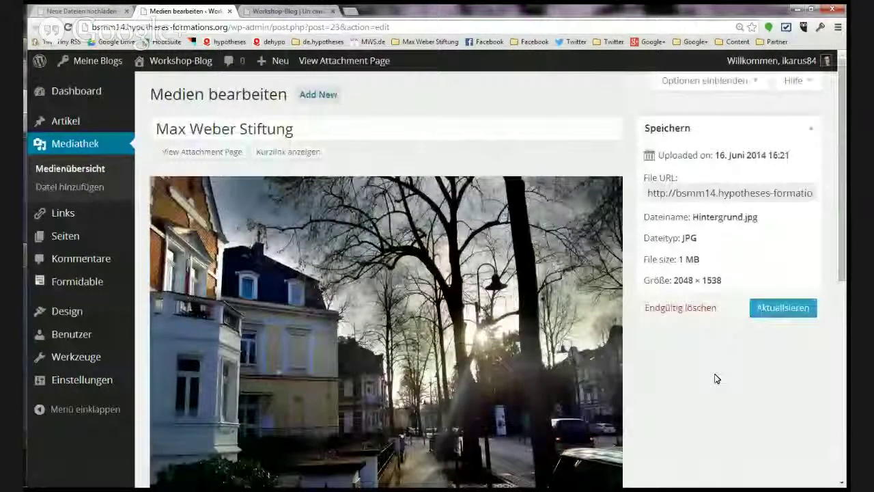
key("Return")
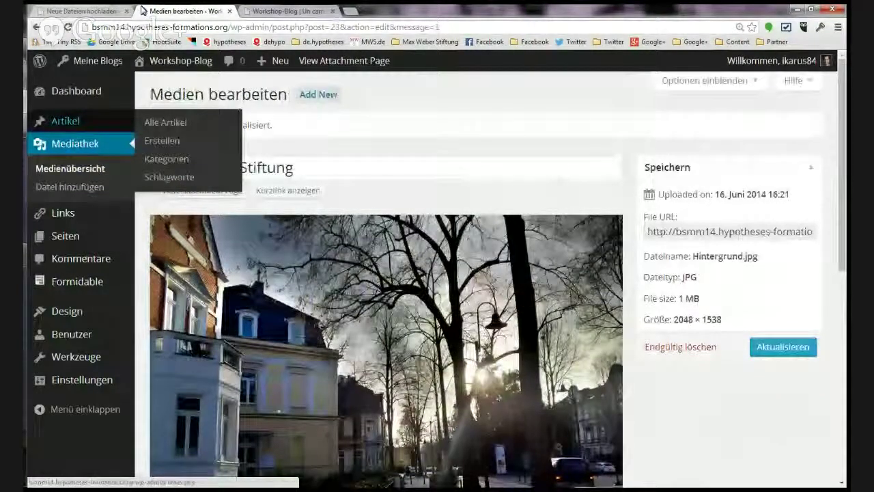
Open Zweiter Beitrag from the Alle Artikel list and bring up Dateien hinzufügen.
left_click(82, 11)
left_click(165, 122)
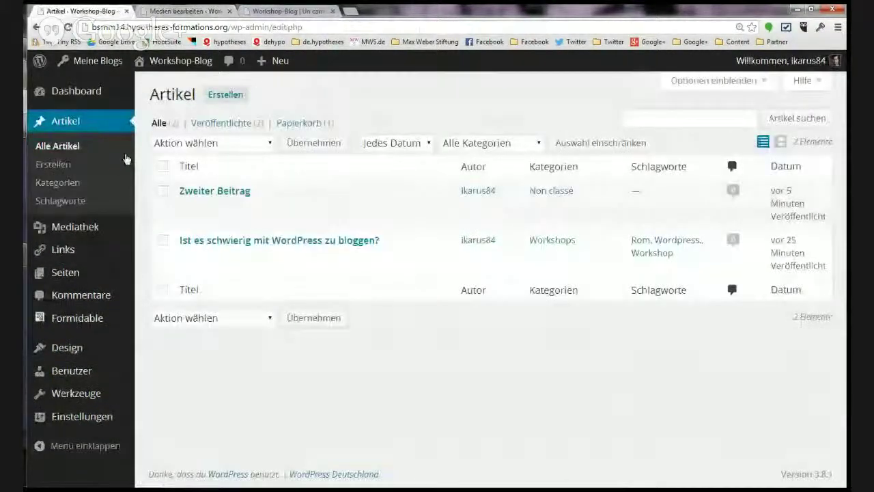
left_click(220, 194)
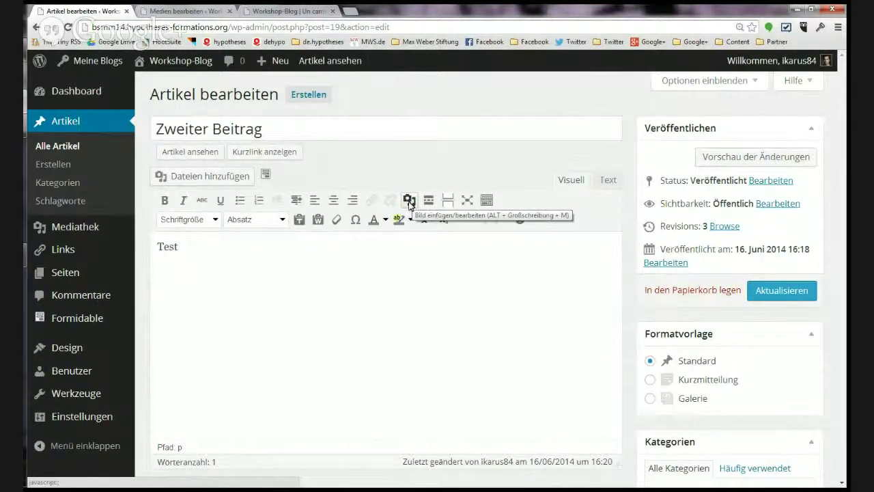
left_click(199, 176)
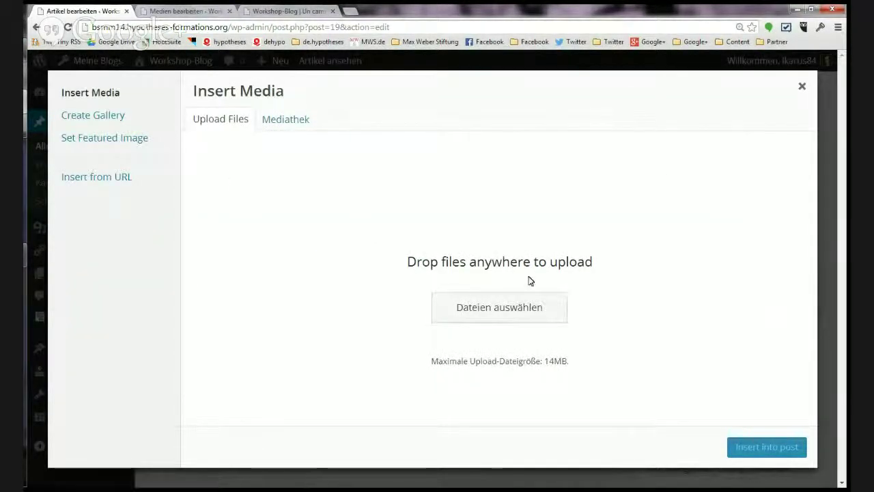
Insert the Max Weber Stiftung photo from the Mediathek into the post, aligned right.
left_click(287, 121)
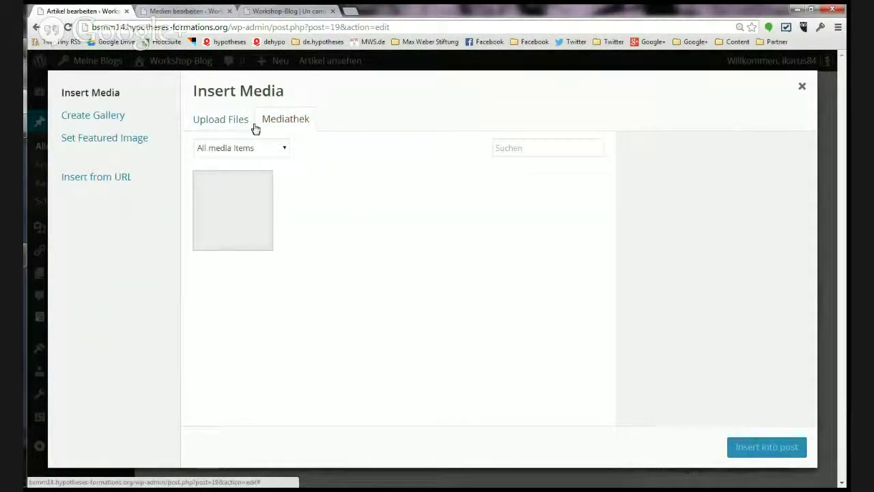
left_click(232, 202)
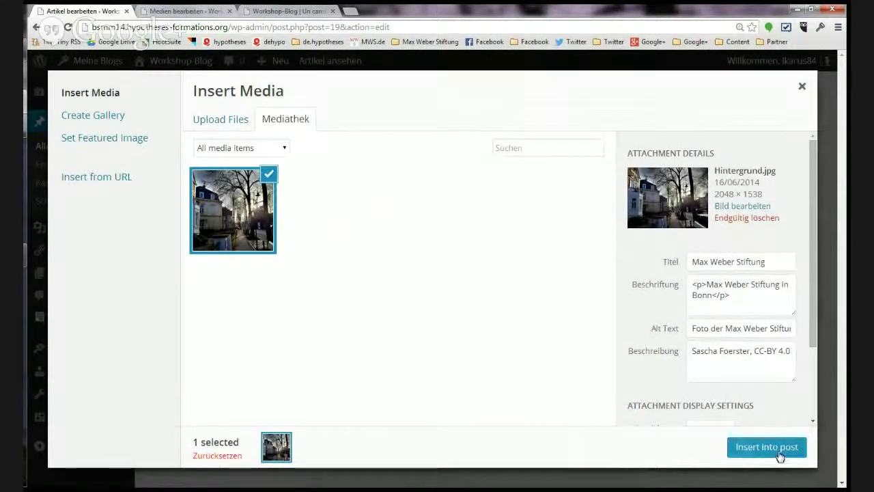
scroll(622, 374, "down", 3)
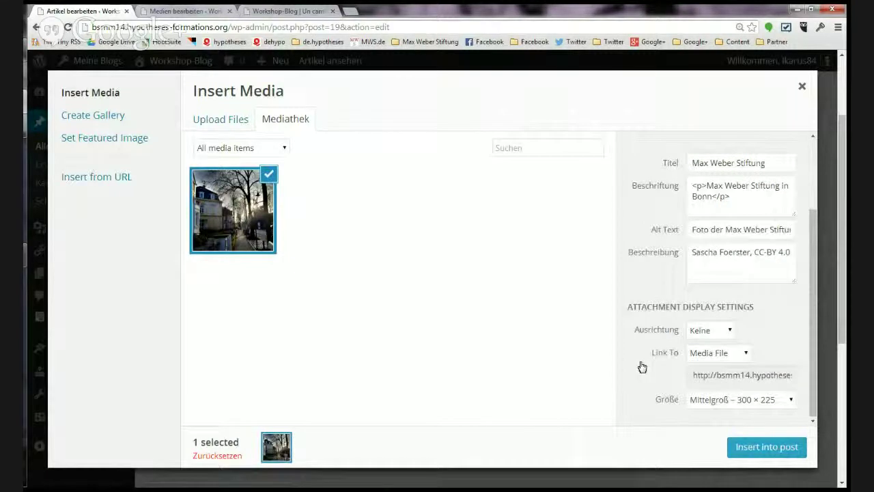
left_click(720, 331)
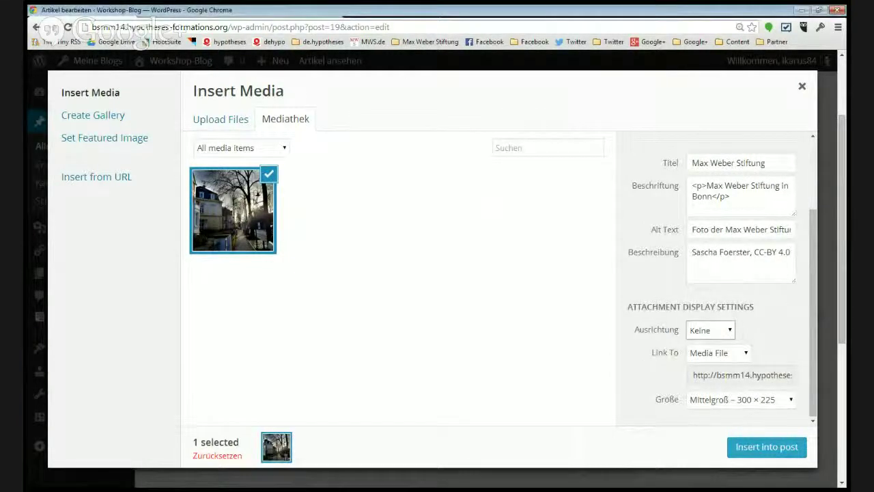
left_click(693, 362)
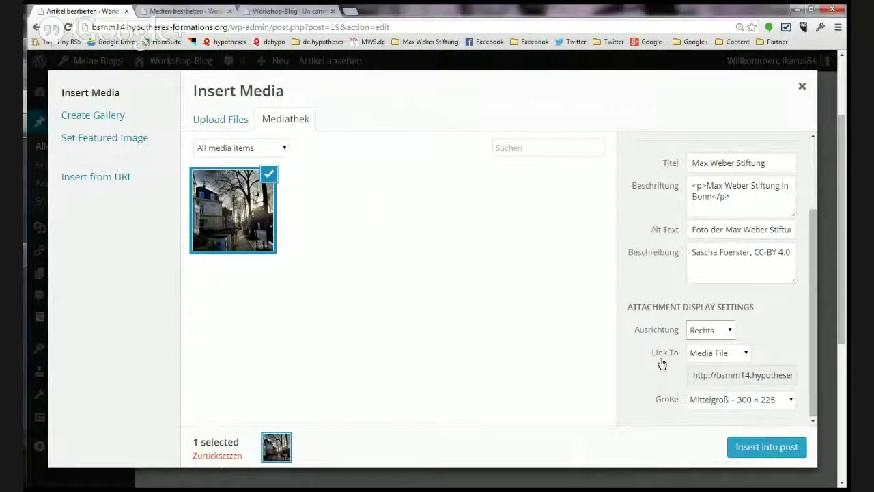
left_click(736, 358)
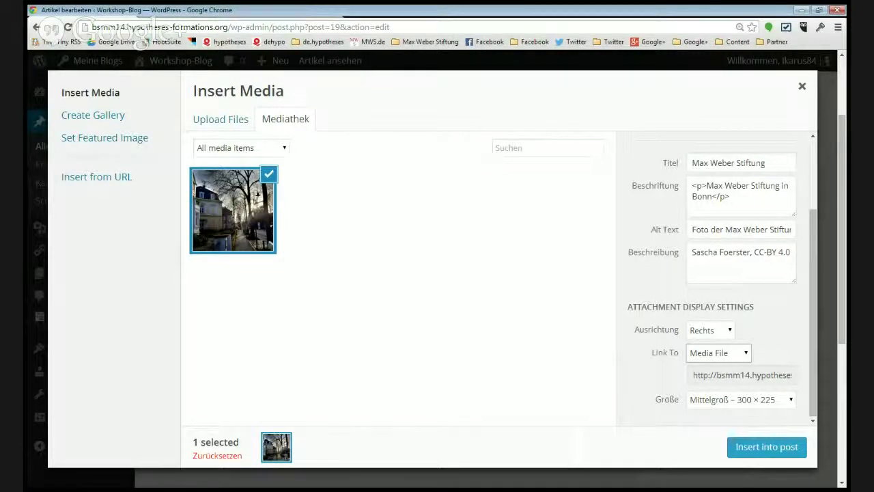
left_click(762, 445)
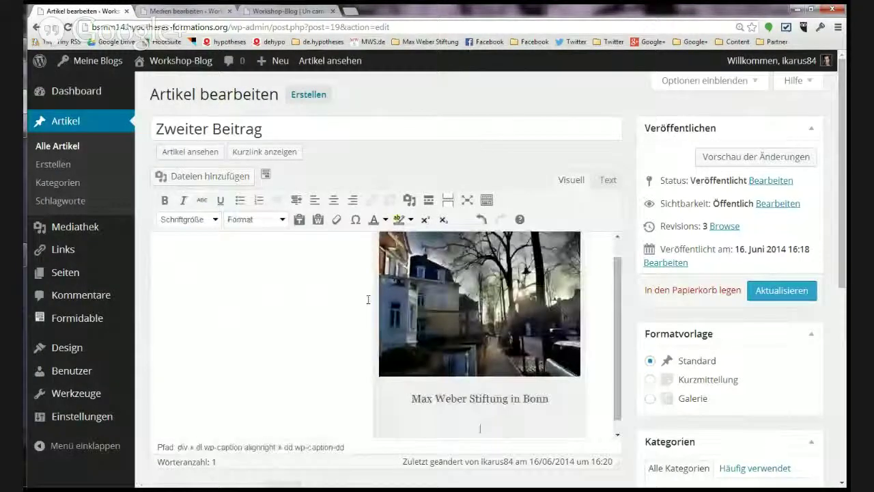
Resize the inserted photo to 70% and update the Zweiter Beitrag post.
left_click(468, 309)
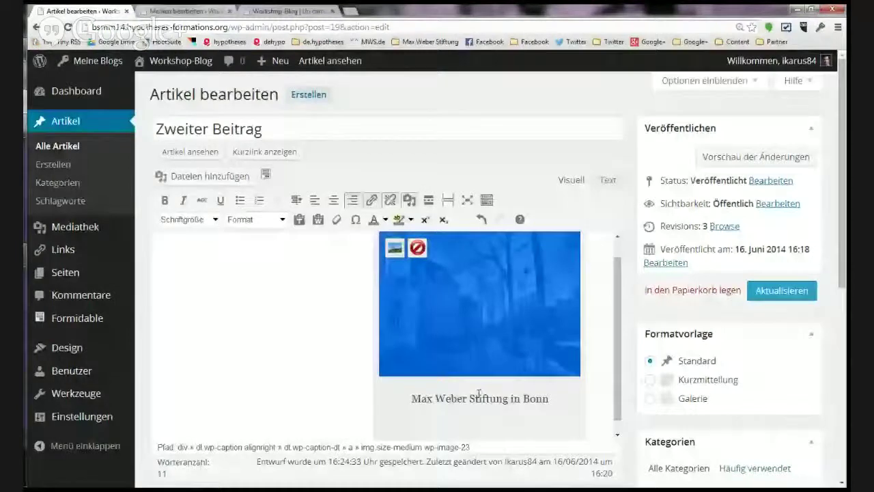
left_click(395, 248)
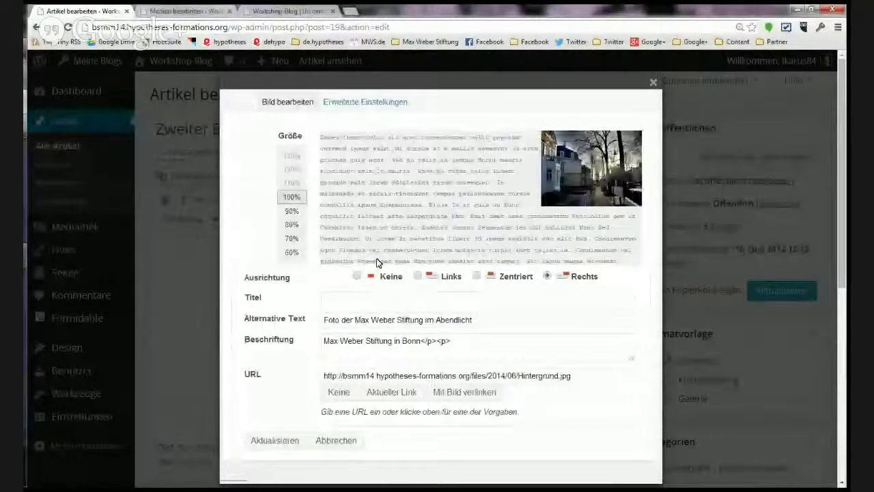
left_click(291, 238)
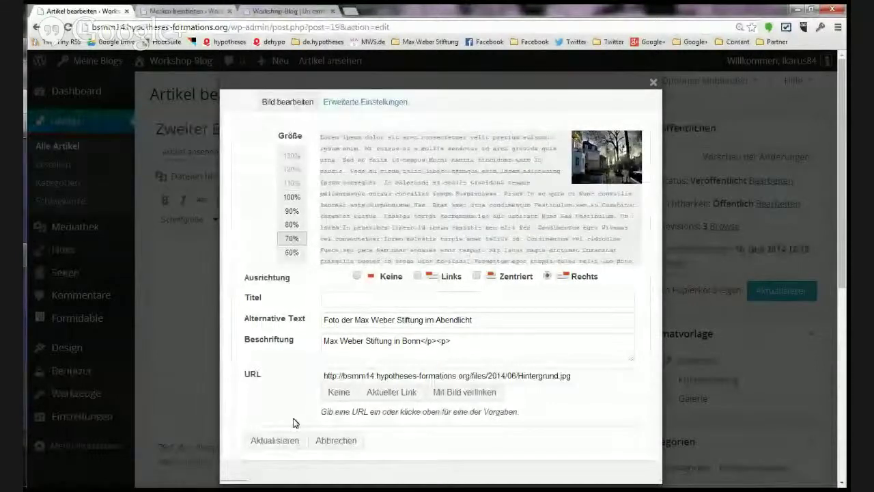
left_click(280, 441)
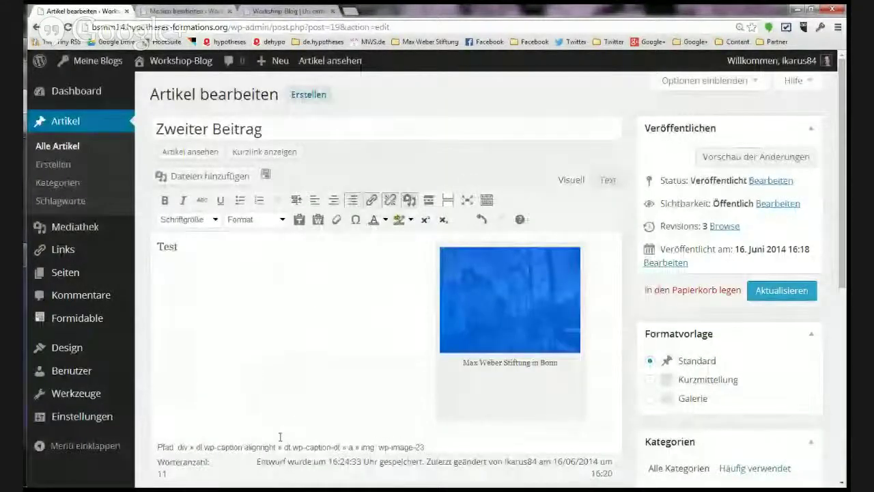
left_click(782, 290)
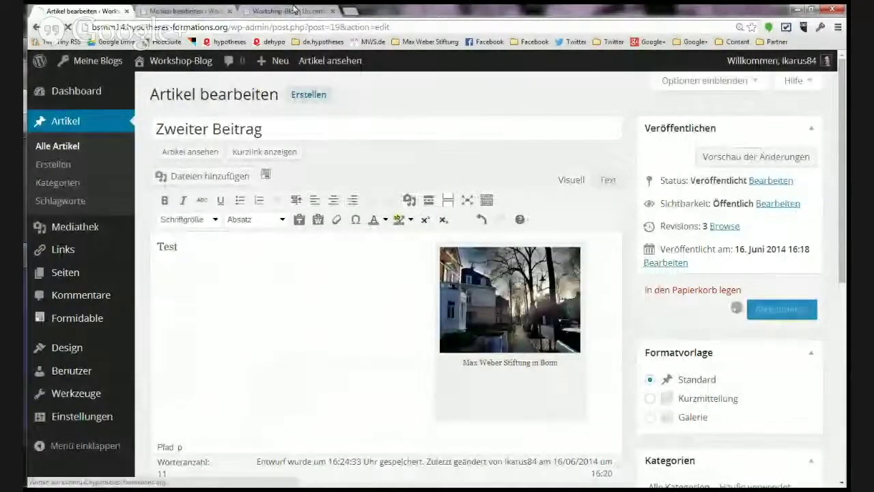
left_click(202, 11)
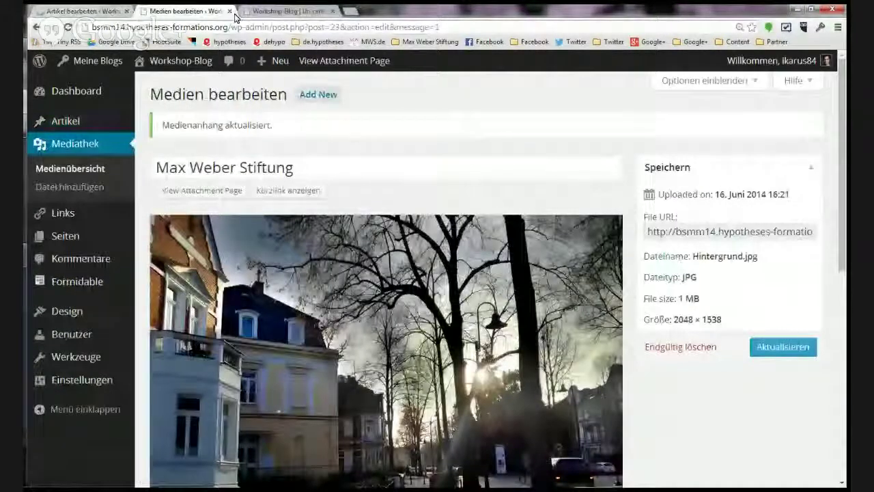
Reload the Workshop-Blog front page and scroll down to the new 'Zweiter Beitrag' post.
left_click(273, 11)
key("F5")
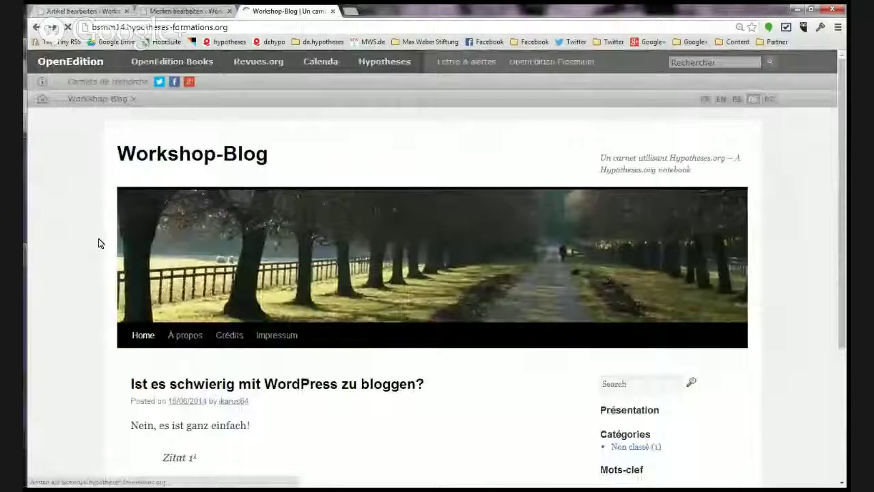
scroll(97, 242, "down", 4)
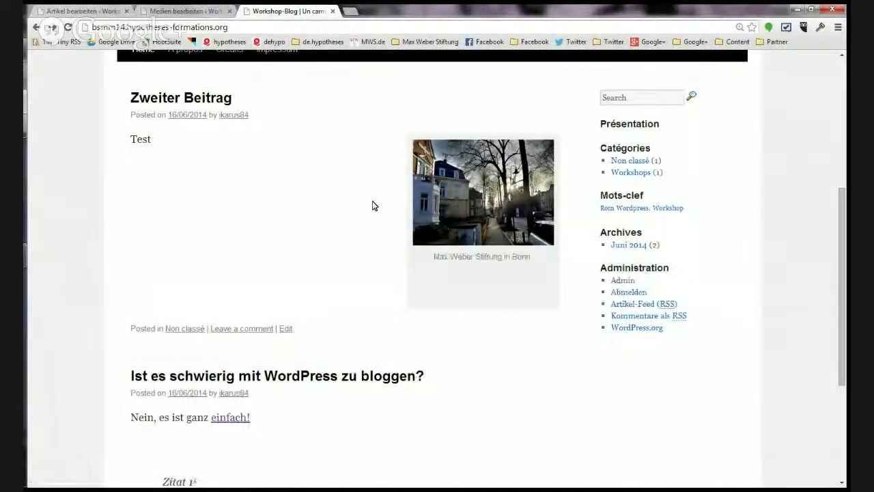
right_click(462, 179)
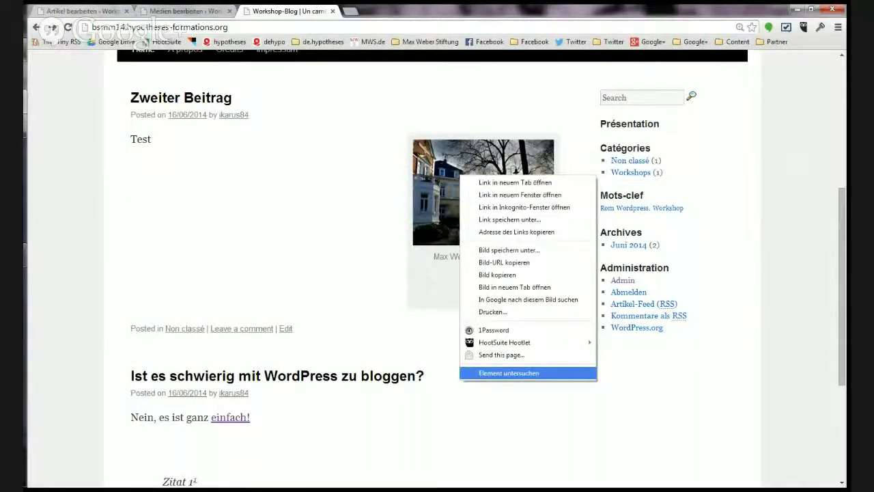
left_click(509, 373)
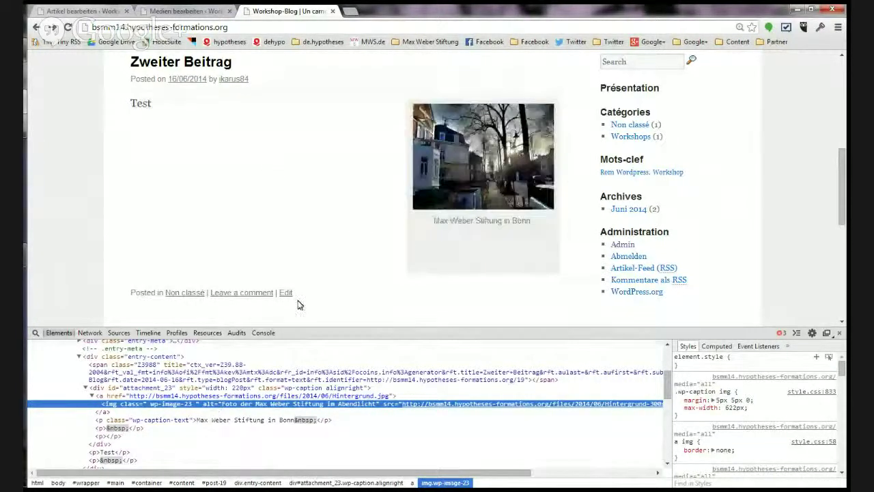
left_click(839, 333)
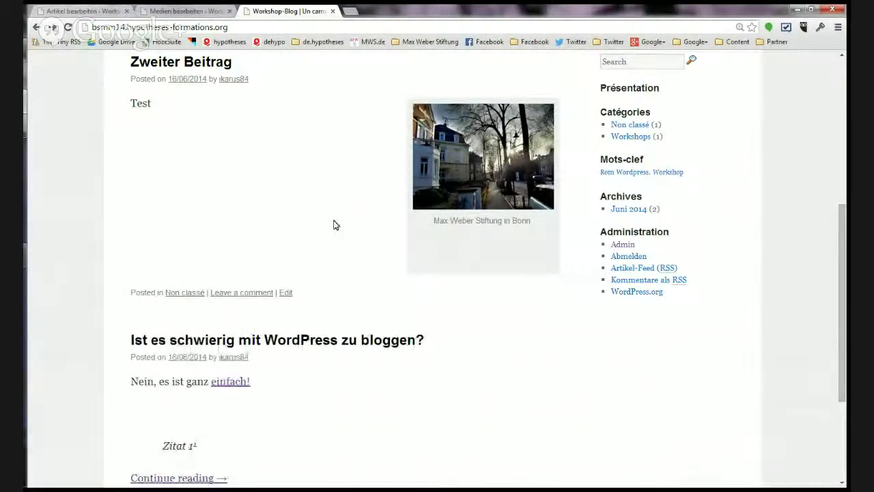
Switch back and forth between the media edit, public blog and post editor tabs.
scroll(322, 232, "up", 3)
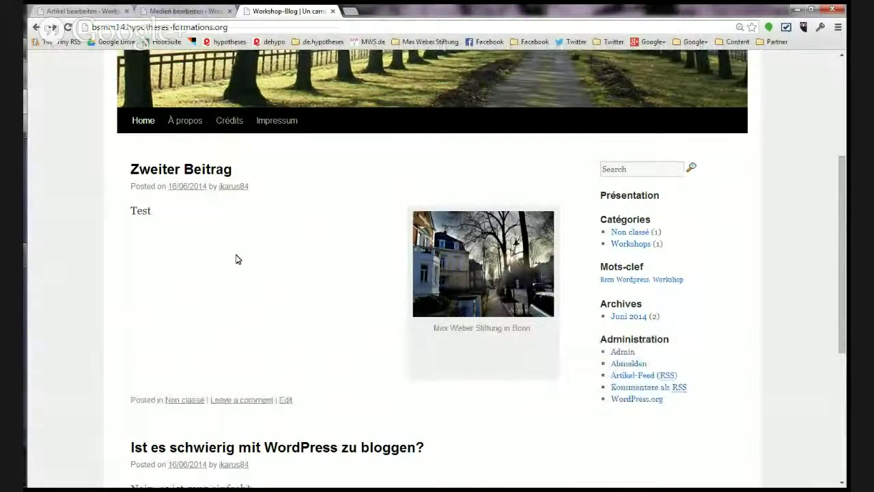
left_click(194, 12)
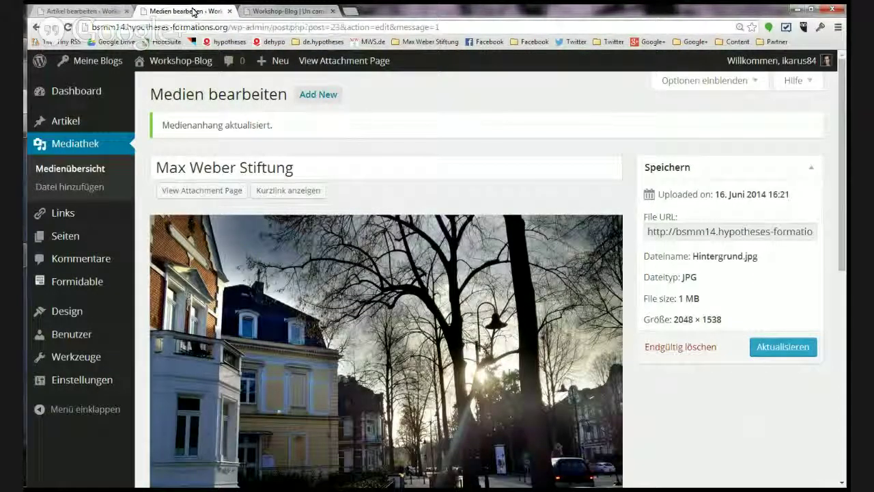
left_click(287, 11)
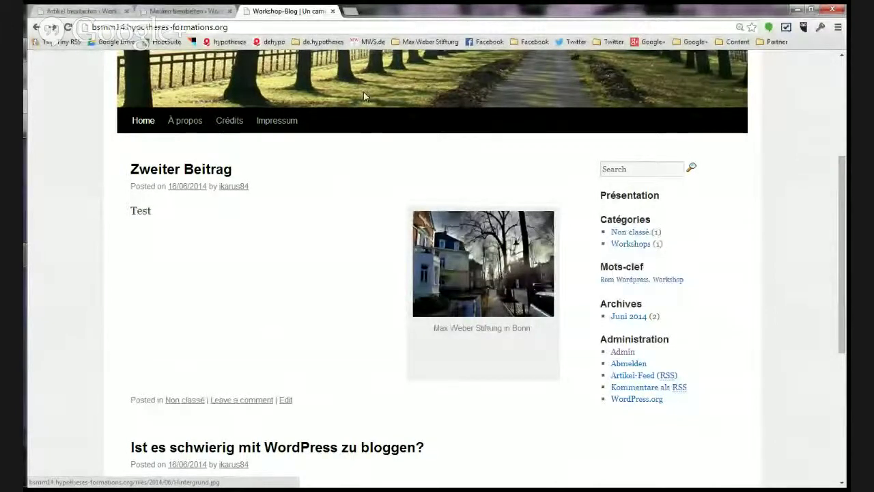
left_click(185, 13)
left_click(96, 11)
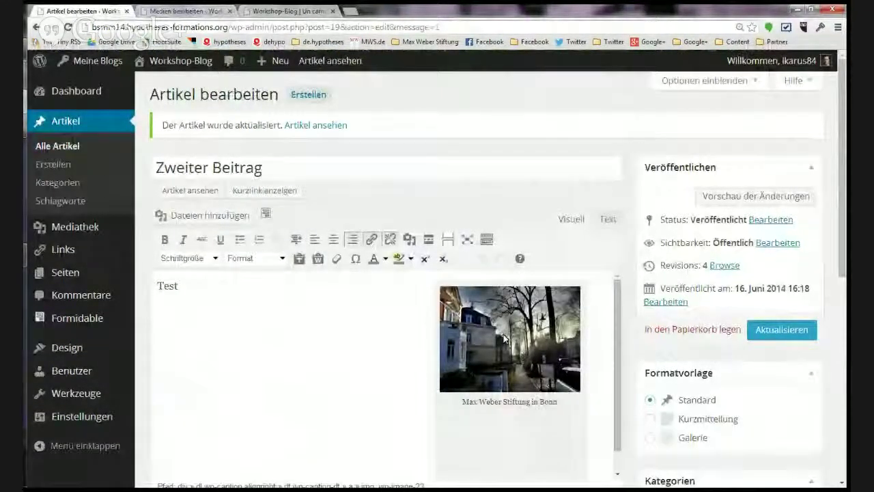
key("ctrl+shift+Tab")
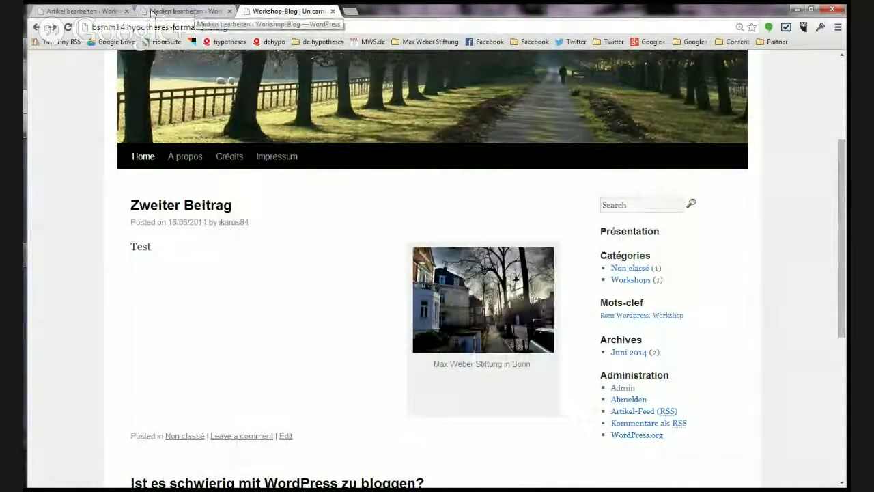
left_click(179, 11)
key("ctrl+Page_Up")
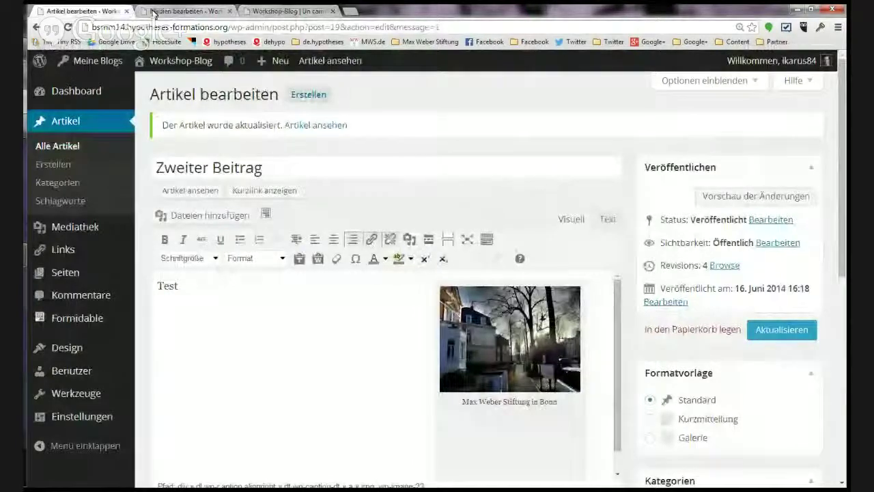
key("ctrl+Page_Up")
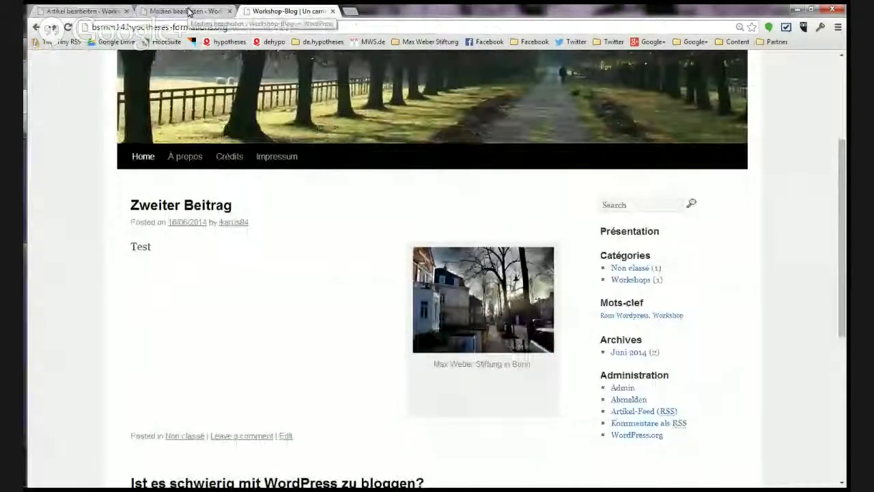
left_click(189, 11)
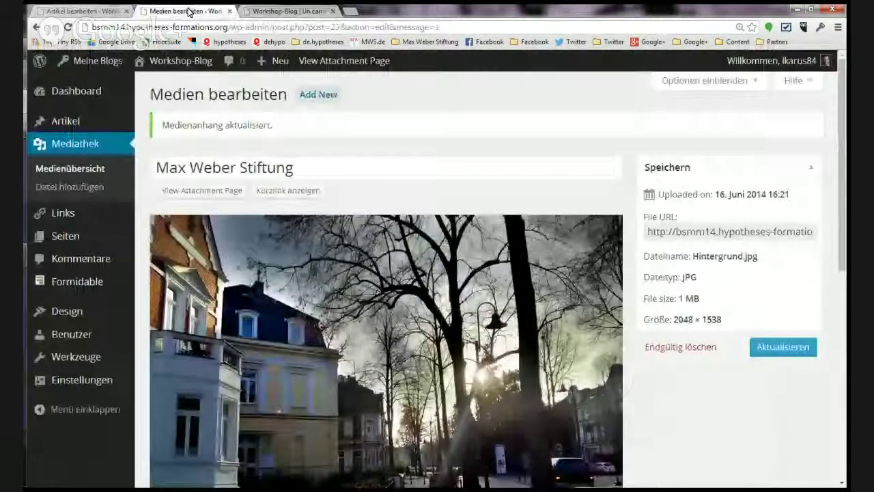
Close the Medien bearbeiten tab, return to the post editor, and open a blank new tab.
left_click(229, 11)
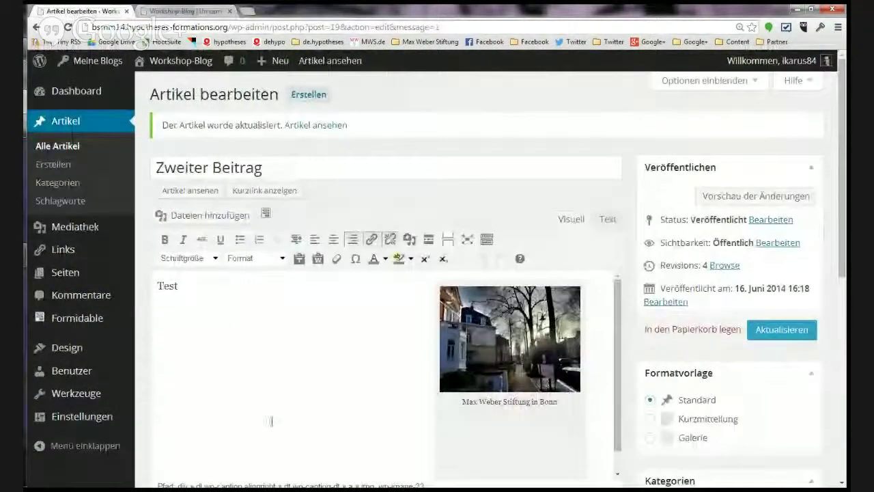
left_click(229, 319)
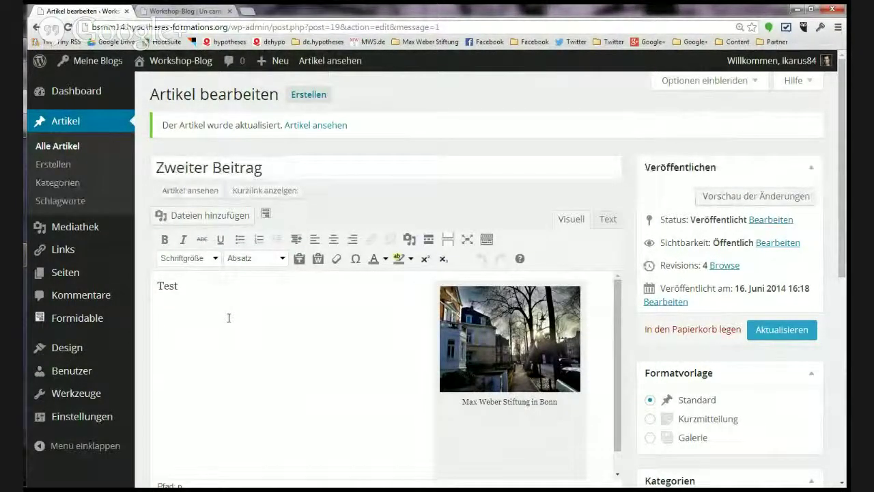
left_click(250, 11)
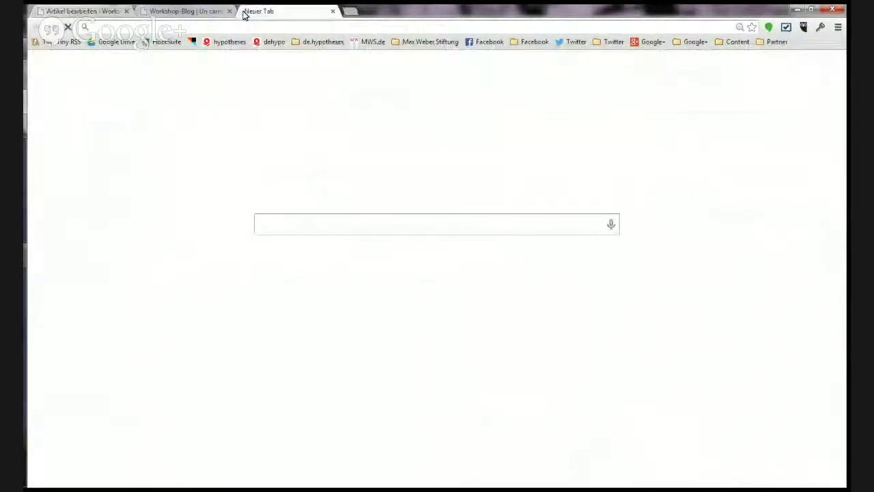
Load bloghaus.hypotheses.org and scroll down and back up through its list of articles.
type("bloghaus.hypotheses.org")
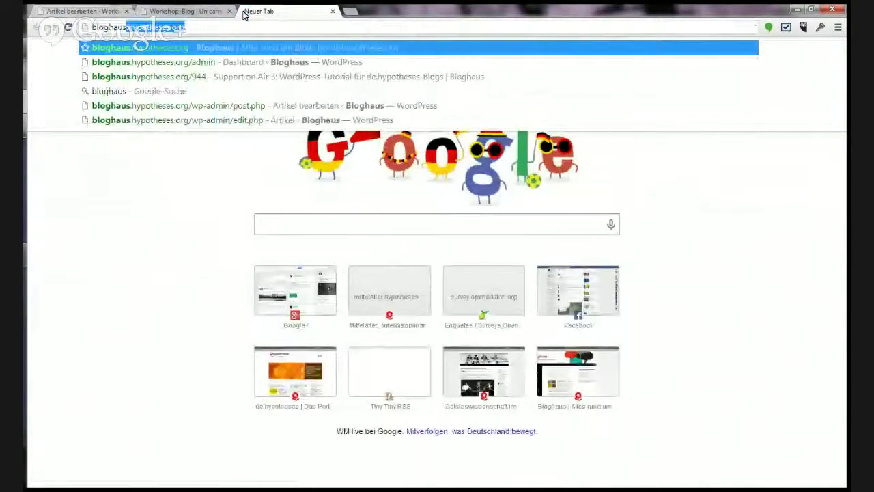
key("Return")
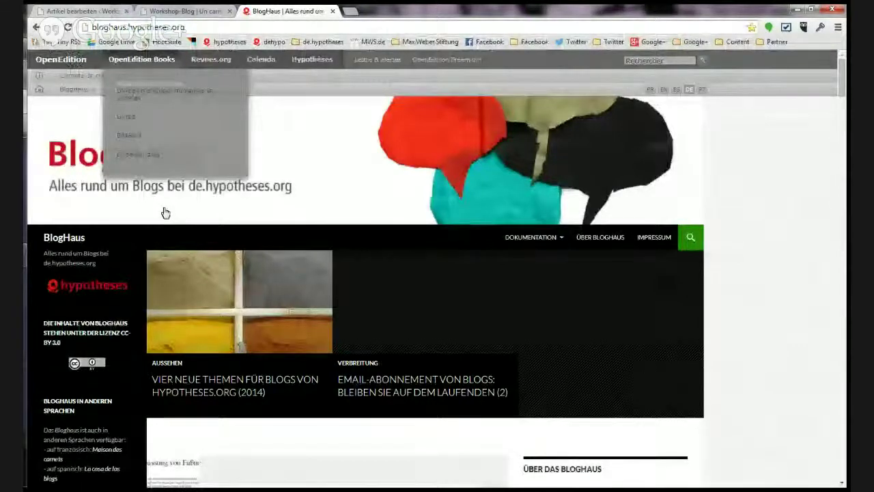
scroll(293, 333, "down", 2)
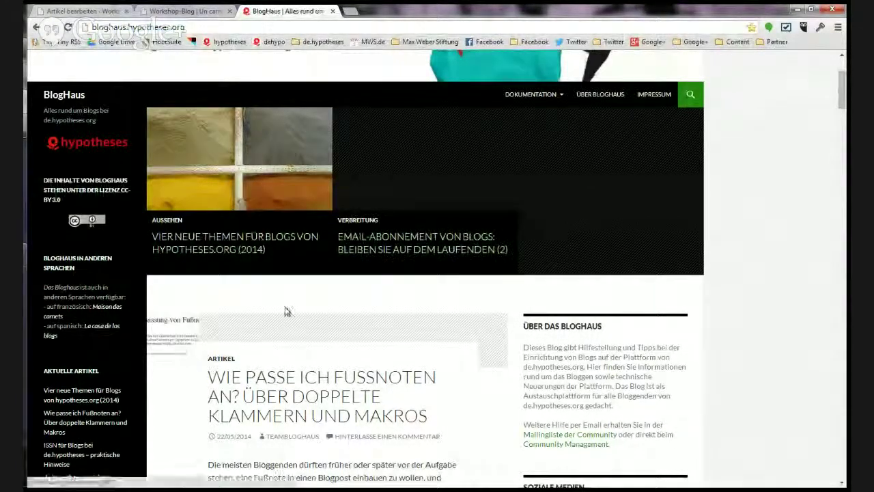
scroll(286, 311, "down", 3)
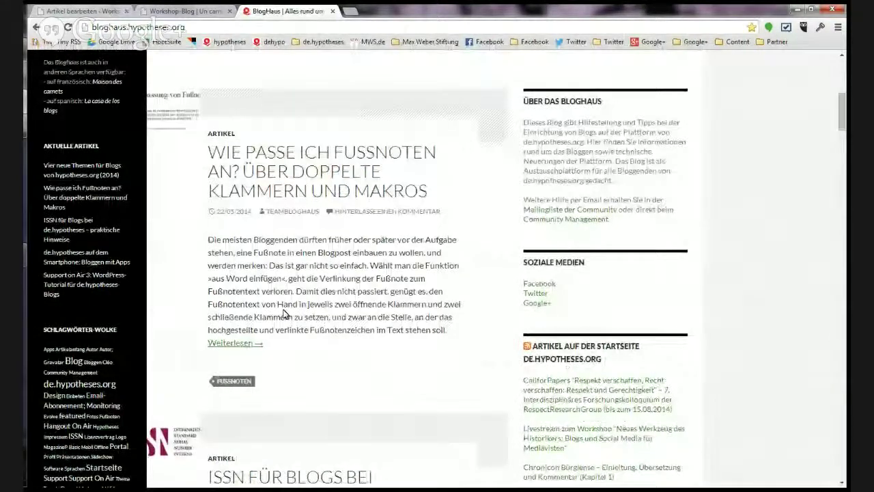
scroll(286, 313, "down", 10)
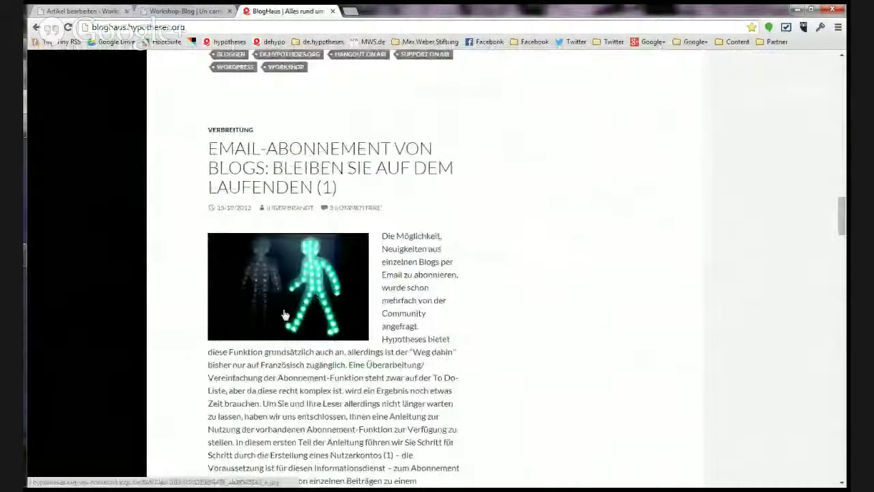
scroll(285, 315, "down", 10)
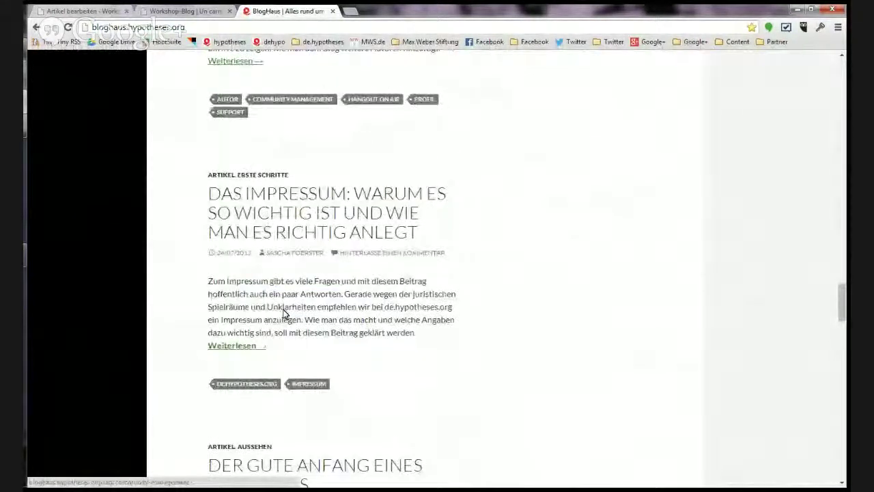
scroll(286, 314, "down", 6)
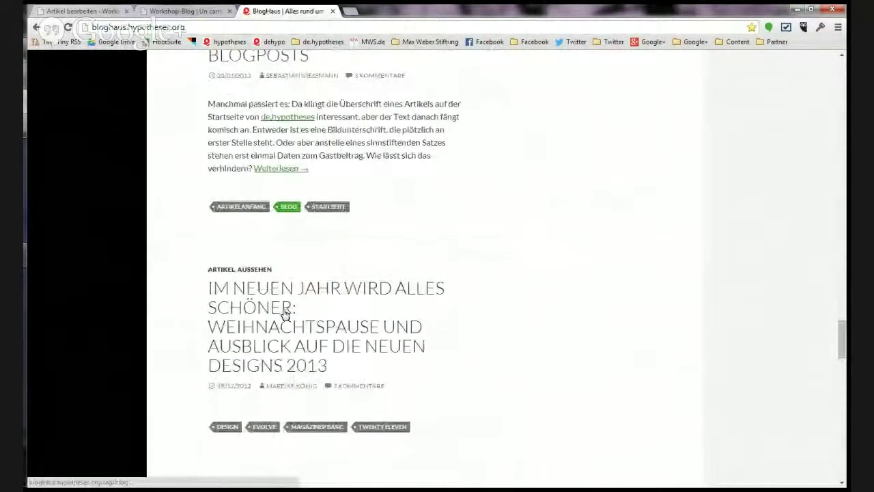
scroll(286, 314, "down", 5)
scroll(285, 314, "down", 8)
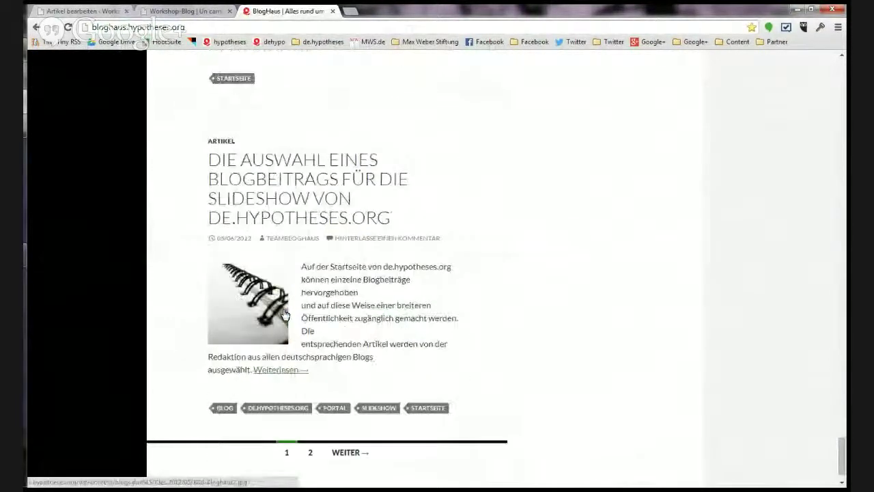
scroll(285, 313, "up", 10)
scroll(285, 313, "up", 3)
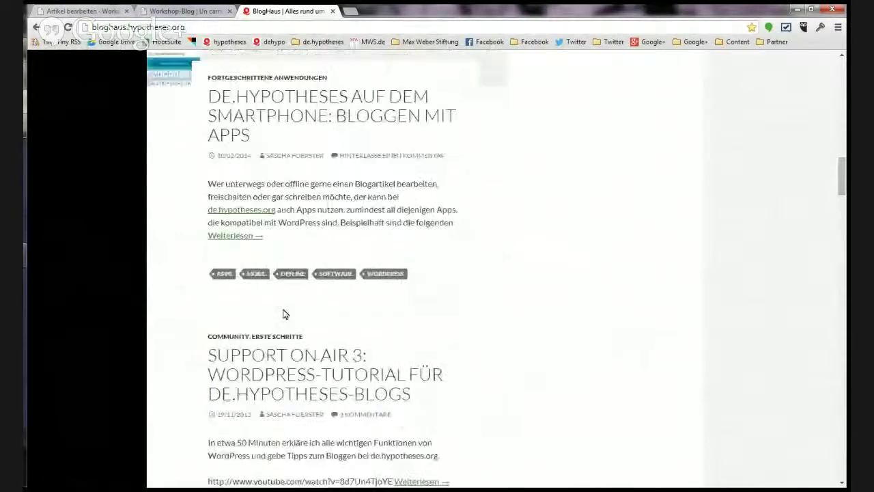
scroll(285, 313, "up", 3)
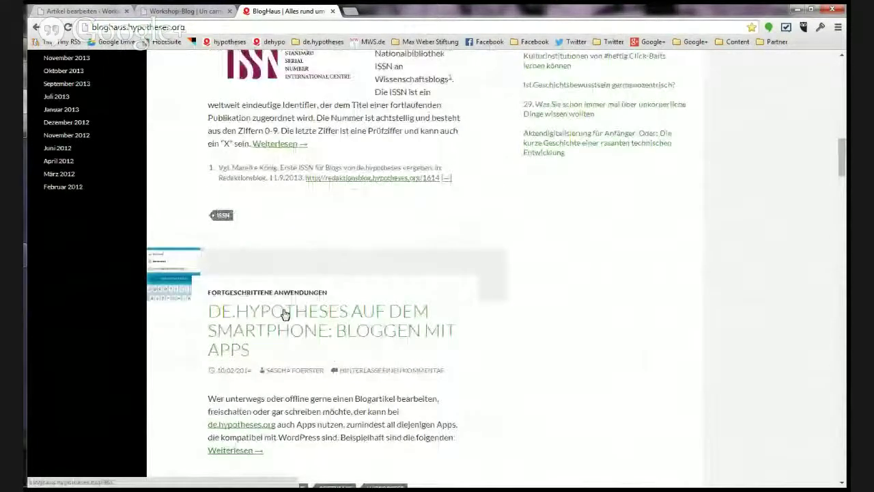
scroll(359, 207, "up", 5)
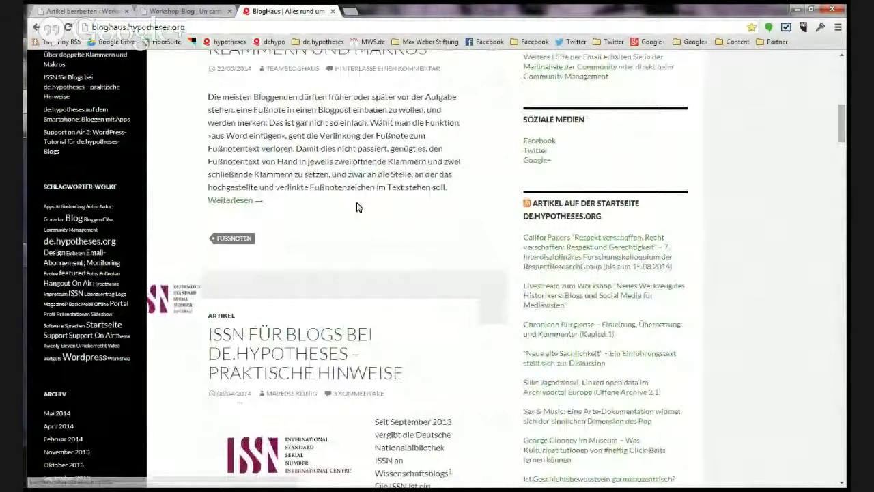
Search Google for 'embedding bloghaus' and open the 'Support on Air 3' Bloghaus result.
left_click(391, 22)
type("embedding bloghau")
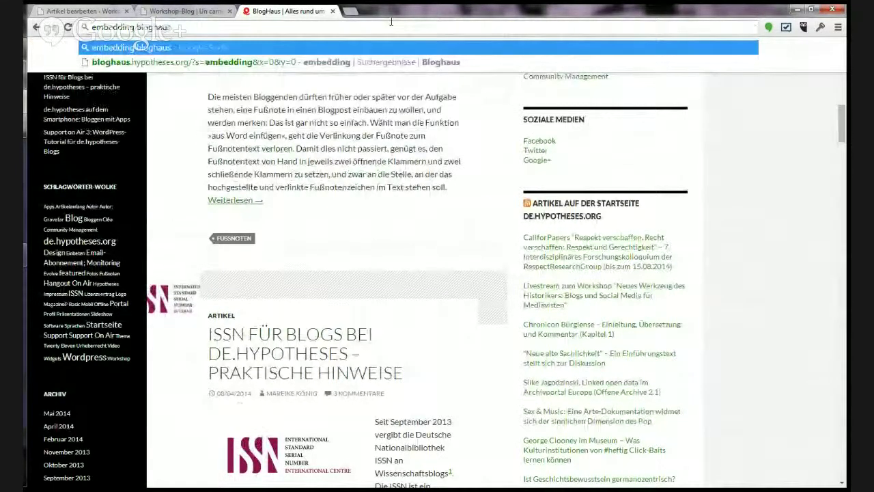
key("Return")
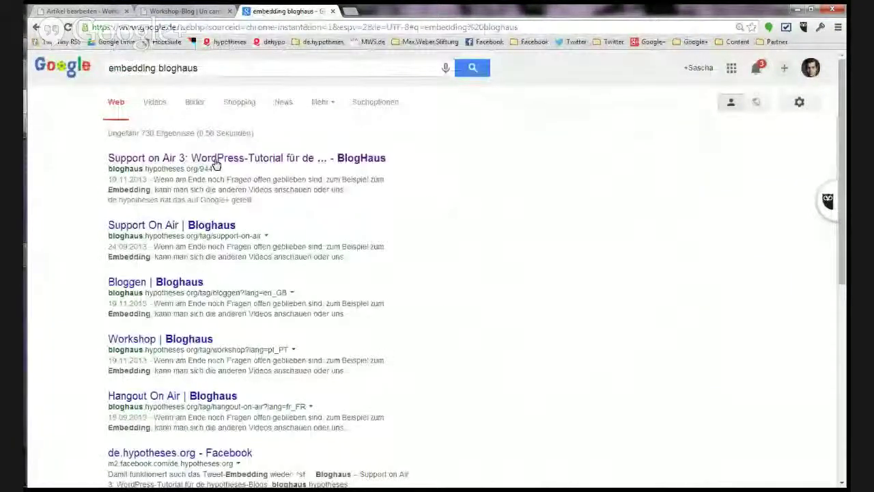
left_click(216, 163)
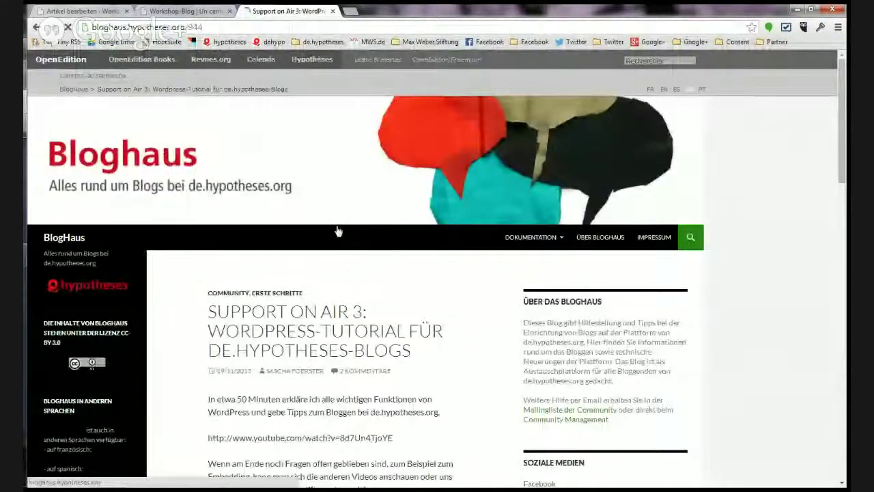
scroll(447, 317, "down", 5)
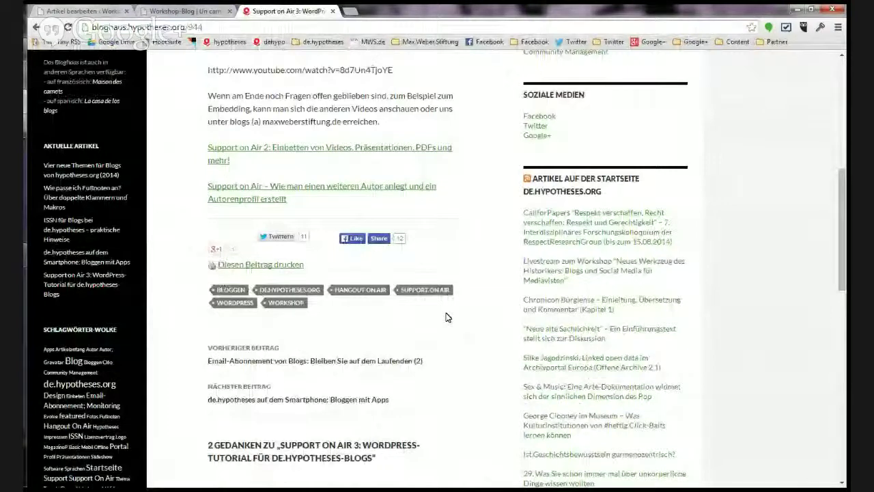
scroll(383, 287, "up", 2)
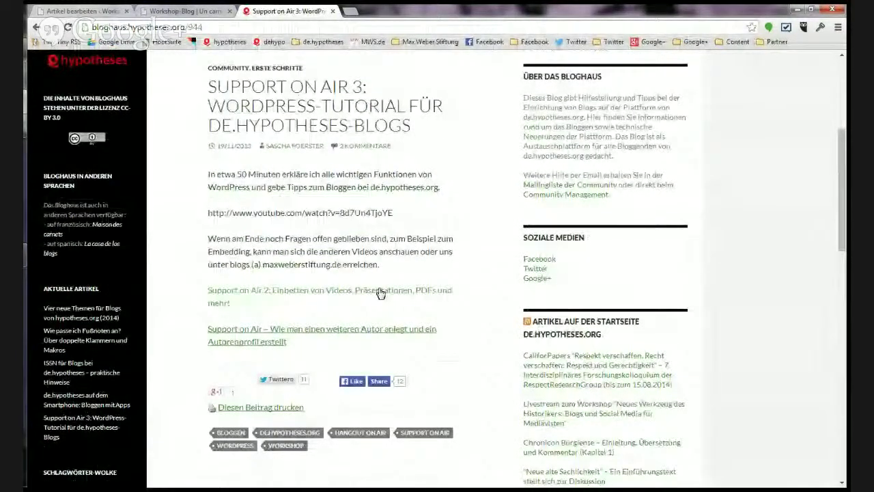
Open the 'Support on Air 2' post and scroll down through its embed examples.
left_click(380, 292)
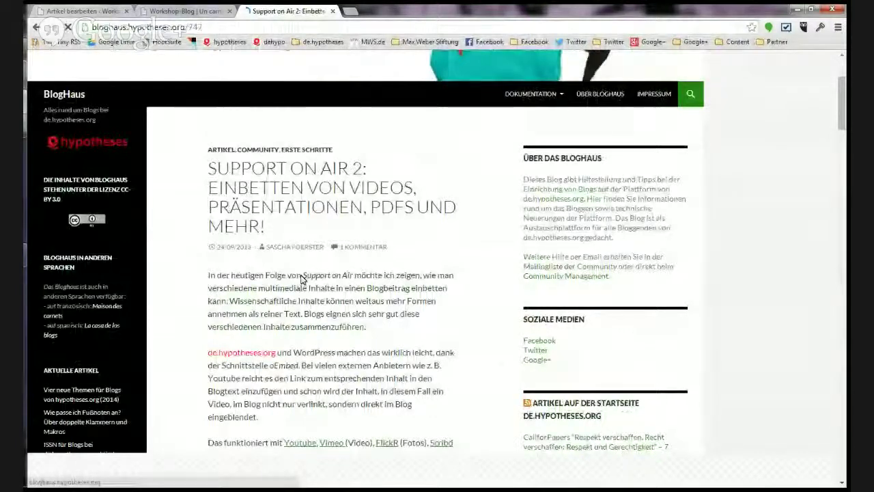
scroll(303, 276, "down", 5)
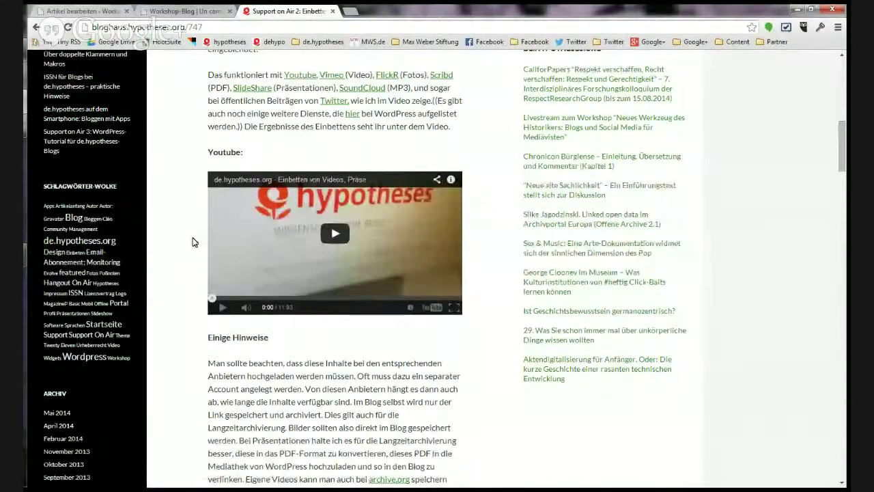
scroll(192, 242, "down", 4)
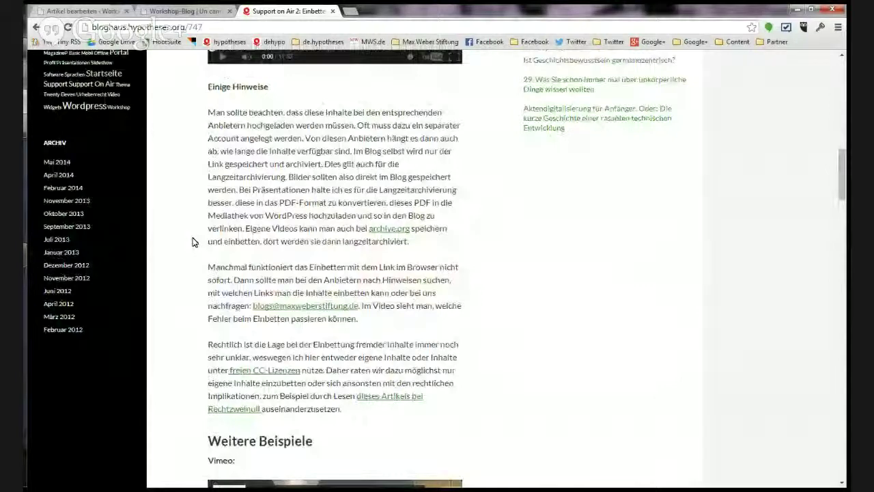
scroll(189, 283, "down", 2)
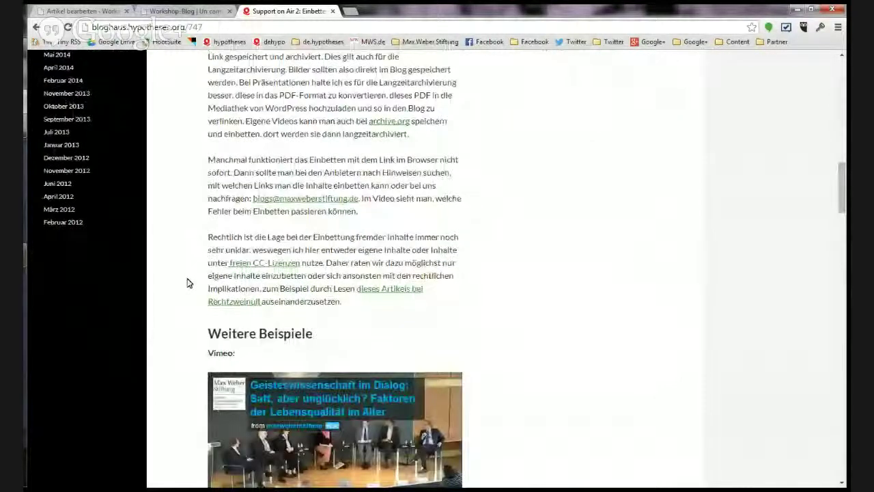
scroll(189, 283, "down", 3)
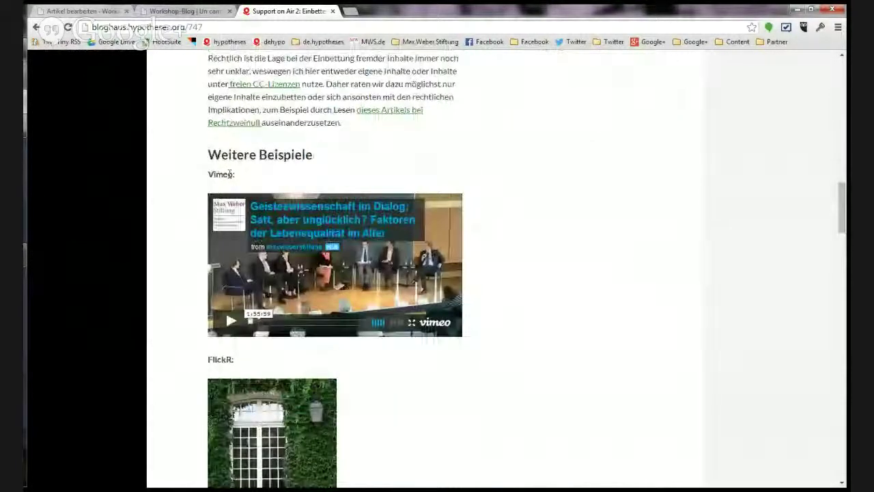
scroll(179, 223, "down", 2)
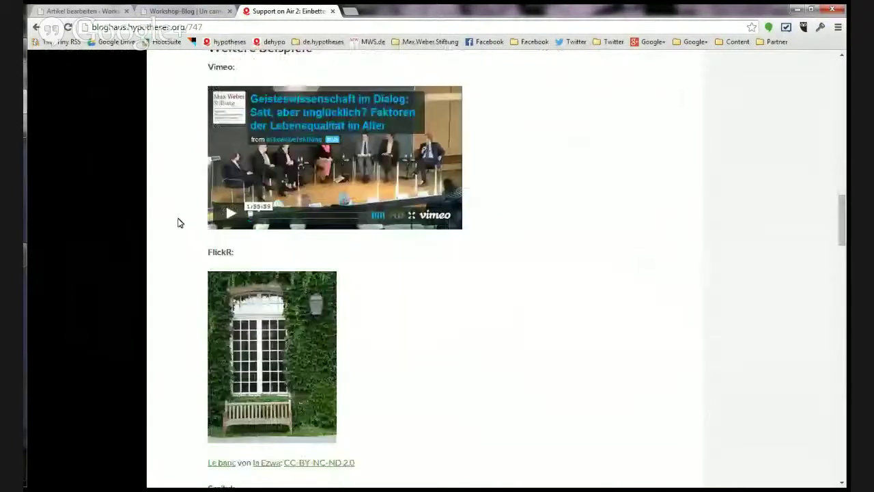
scroll(179, 222, "down", 2)
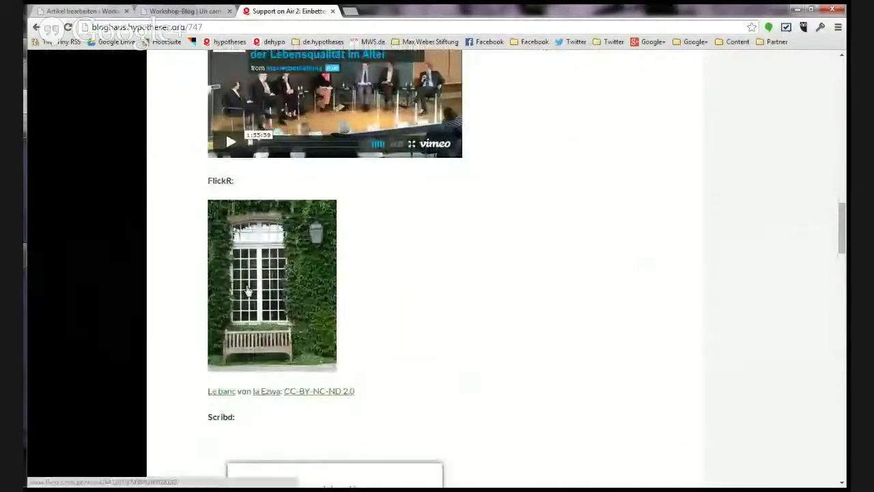
scroll(184, 270, "down", 1)
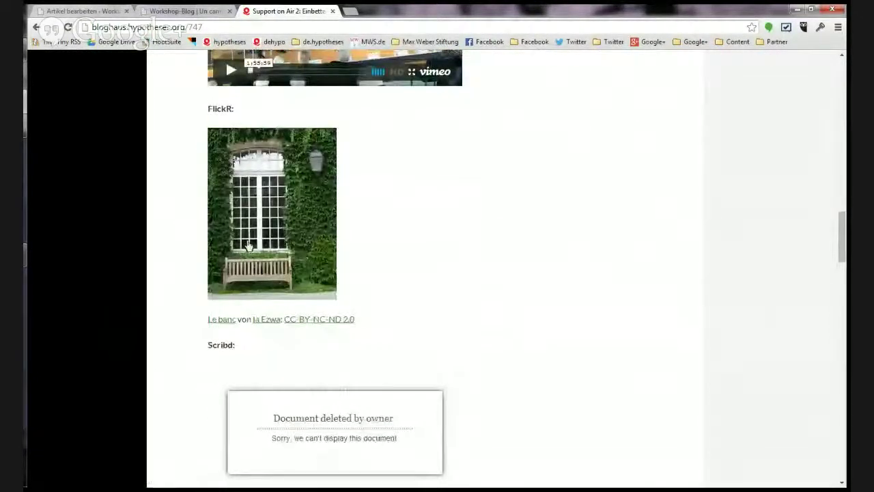
scroll(185, 260, "down", 3)
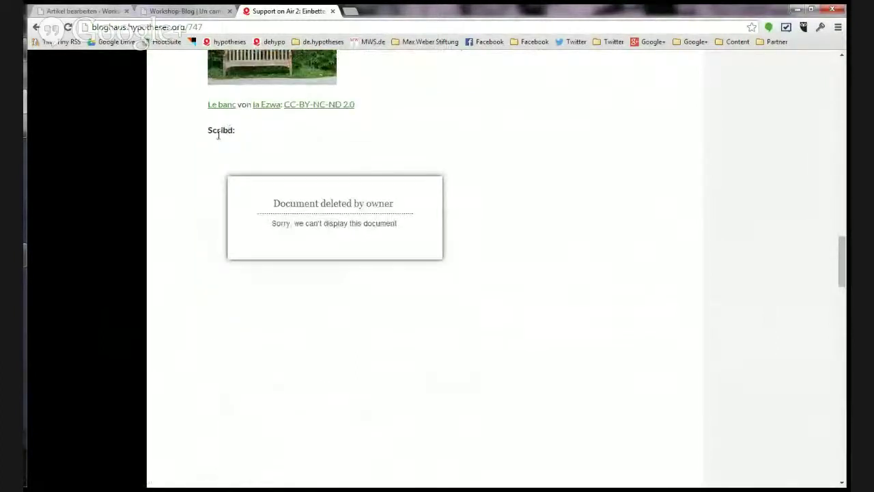
scroll(200, 245, "down", 1)
scroll(200, 245, "down", 3)
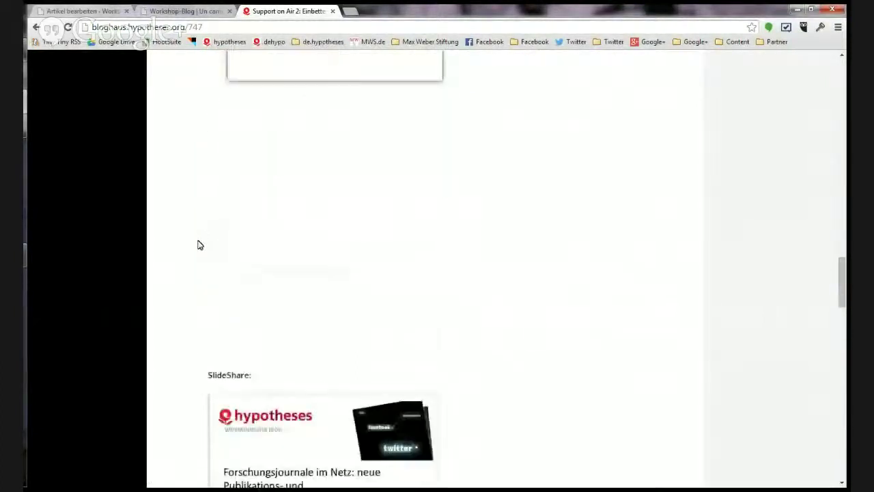
scroll(172, 246, "down", 1)
scroll(162, 246, "down", 2)
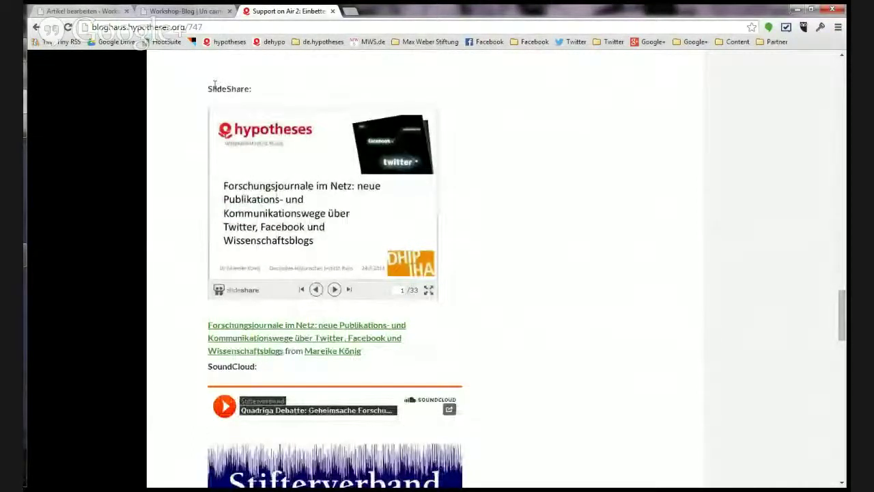
Advance the embedded SlideShare presentation one slide, then scroll further and back toward the top.
left_click(334, 289)
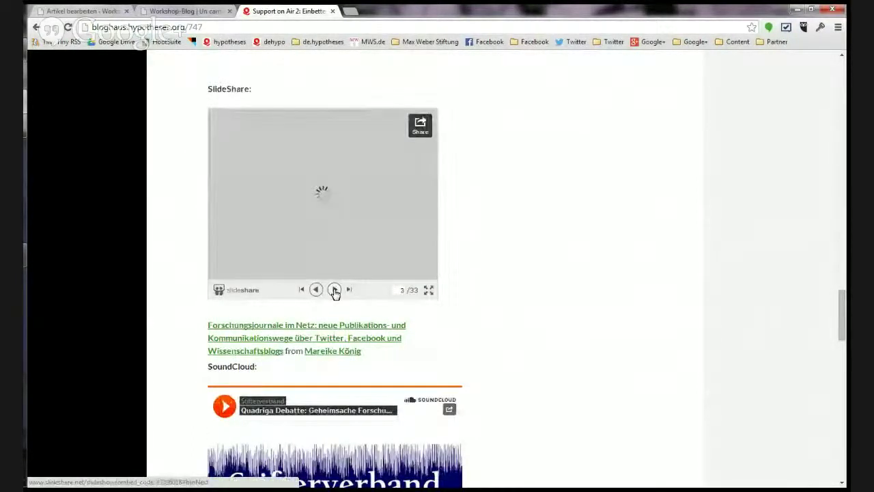
scroll(176, 292, "down", 2)
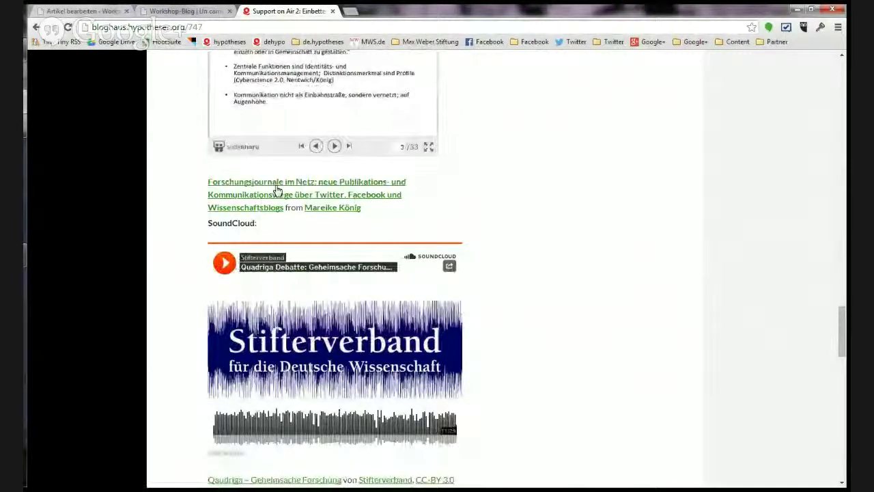
scroll(173, 278, "down", 2)
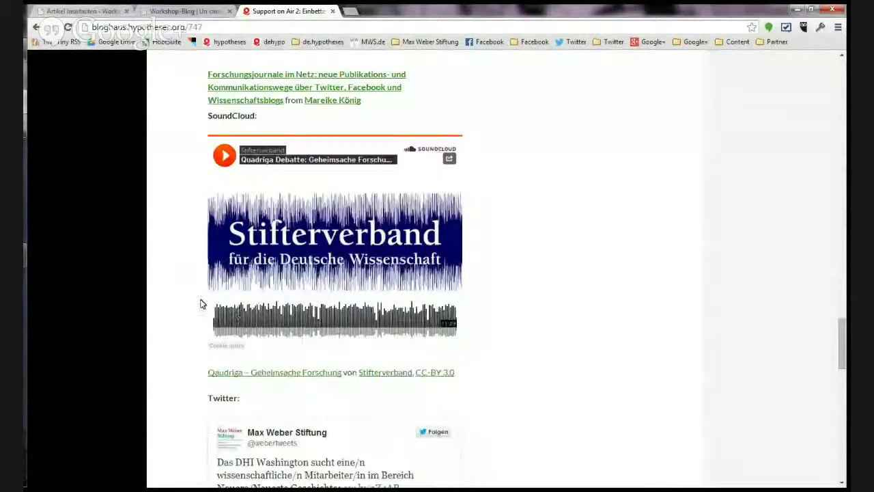
scroll(179, 281, "down", 4)
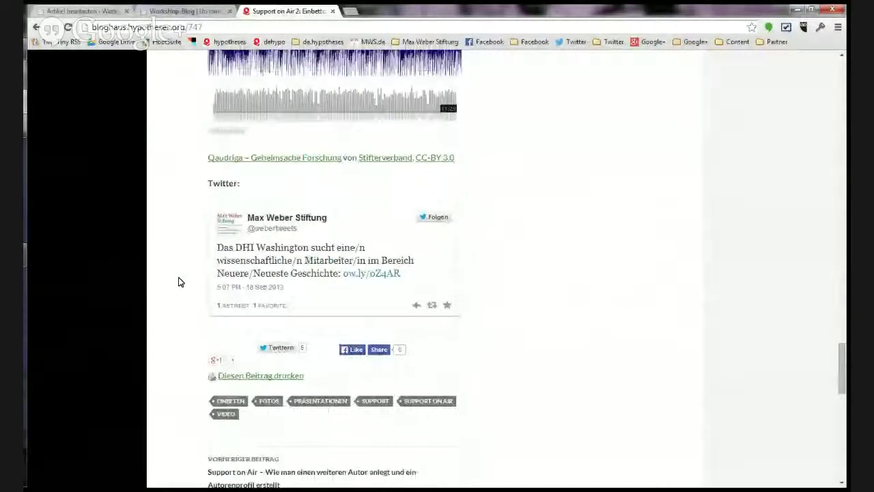
scroll(178, 282, "down", 1)
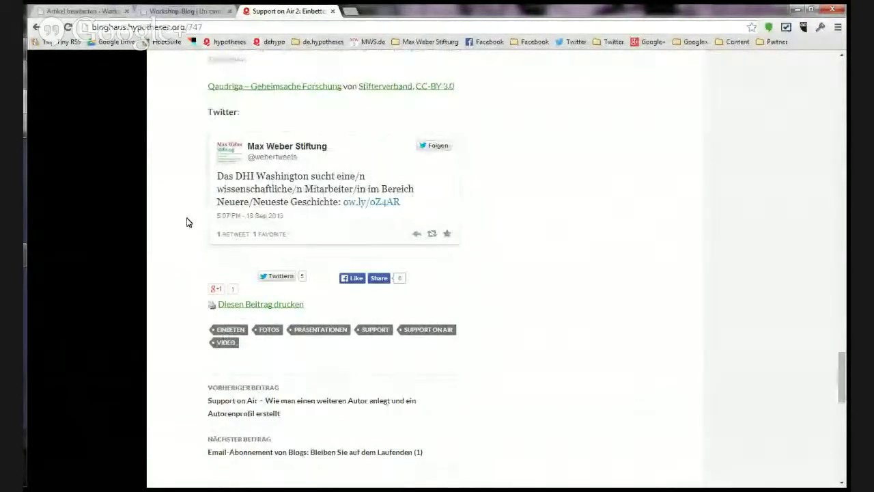
scroll(190, 237, "up", 5)
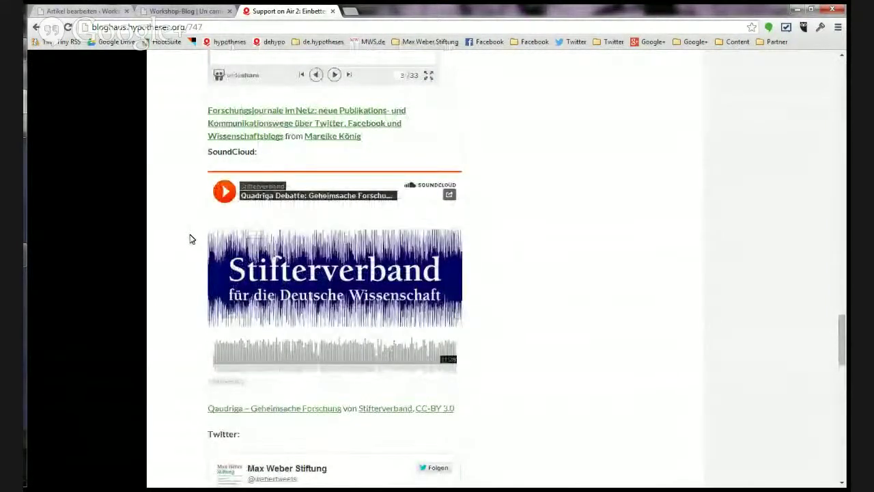
scroll(325, 280, "up", 15)
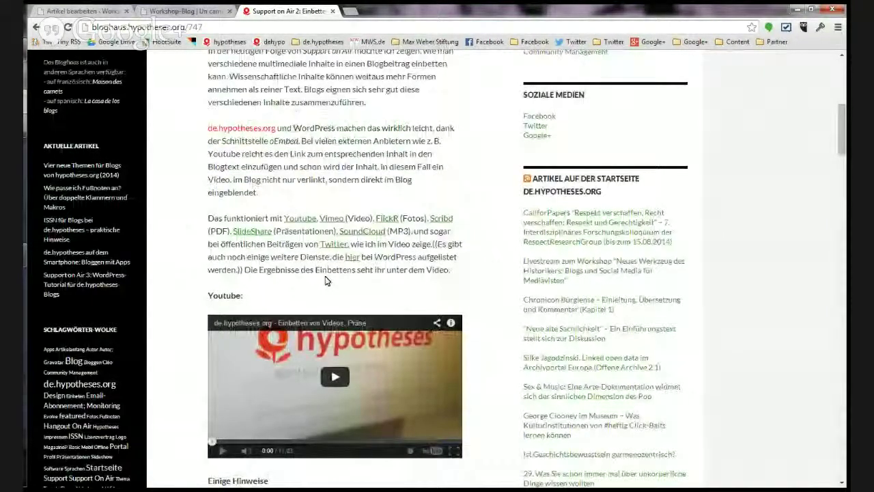
scroll(325, 280, "up", 6)
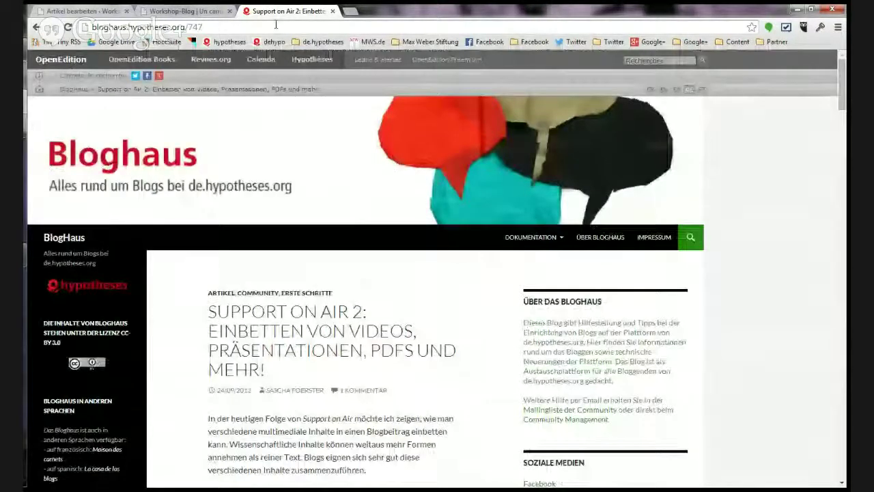
On mittelalter.hypotheses.org, open the Livestream article and its Livestream 4 video on YouTube.
left_click(276, 26)
type("mittelalter")
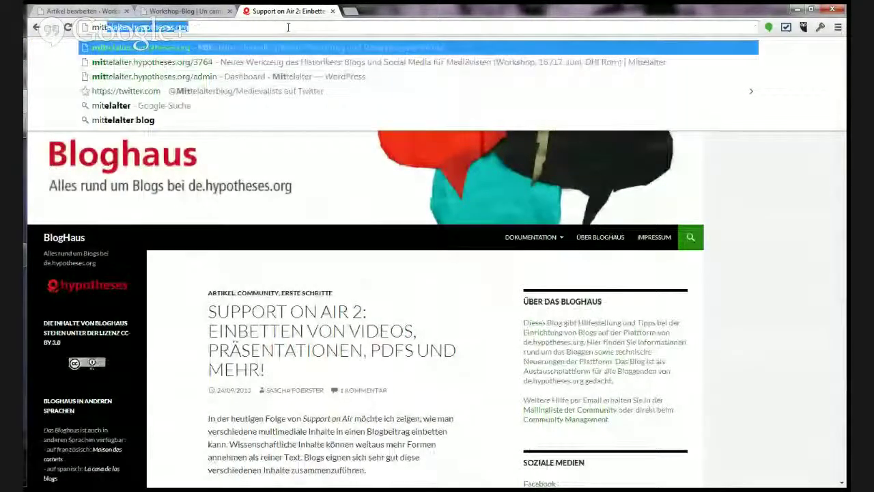
key("Return")
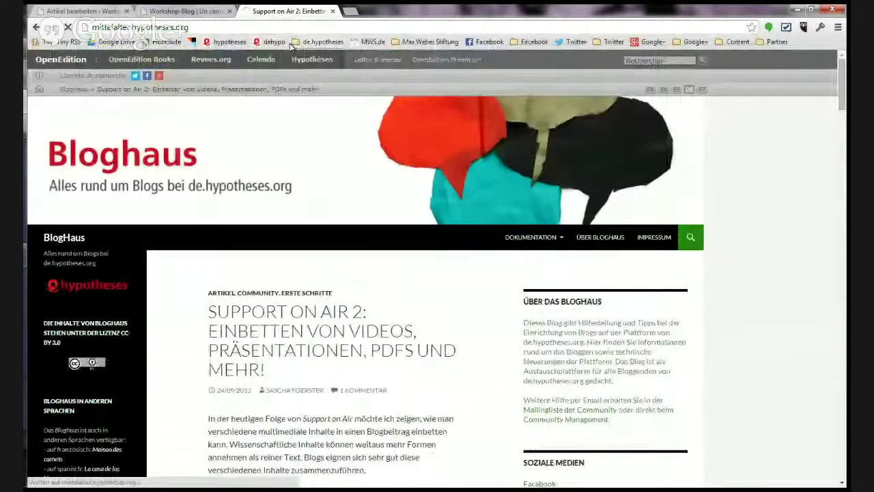
mouse_move(312, 60)
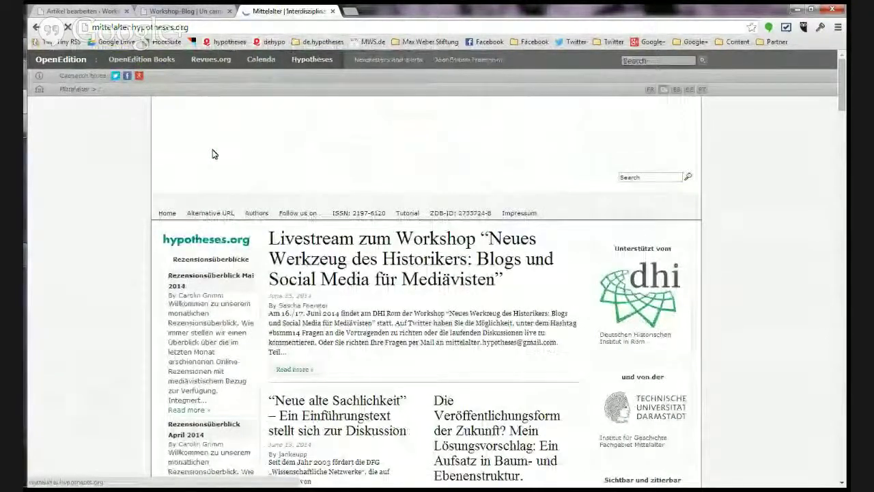
left_click(386, 259)
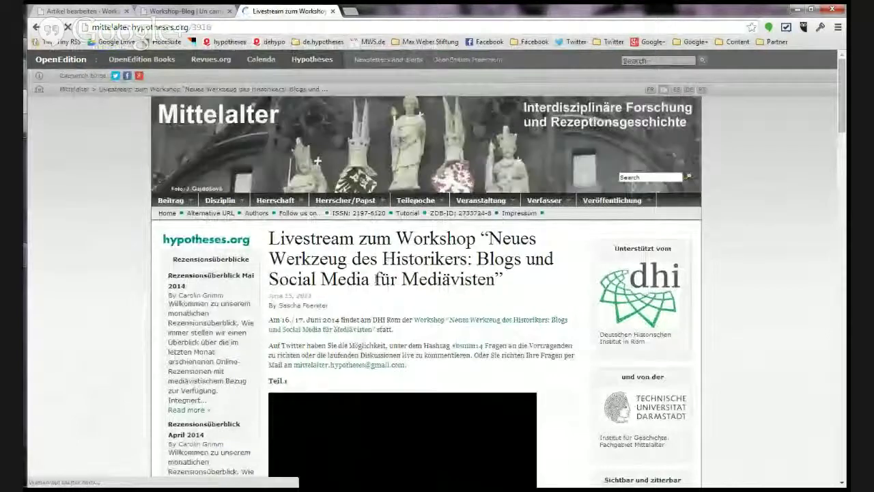
scroll(426, 282, "down", 3)
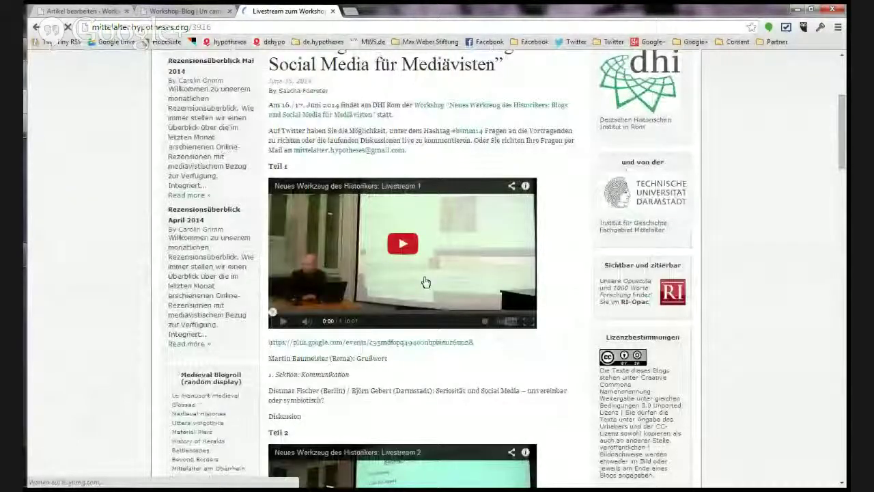
scroll(423, 283, "down", 14)
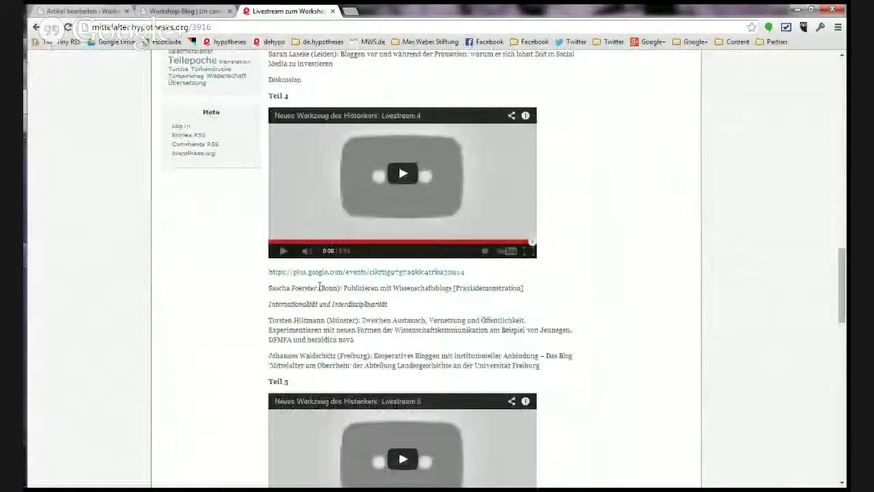
left_click(376, 113)
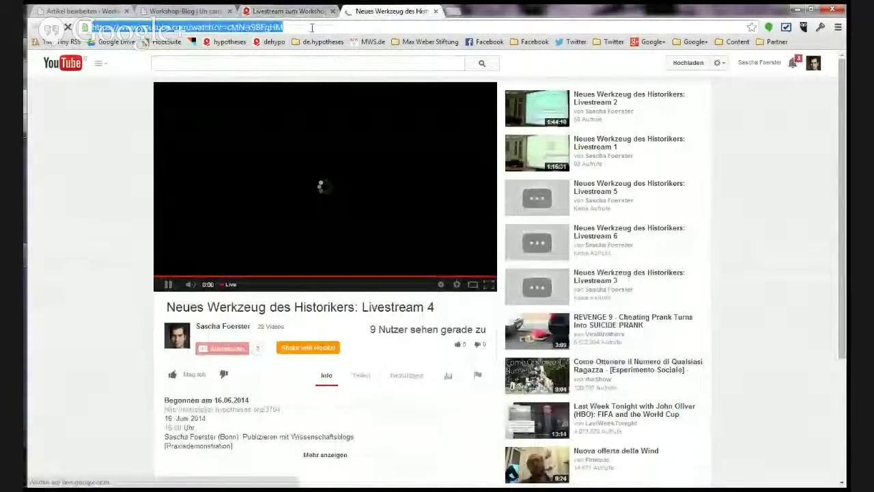
Select the video's web address and return to the Zweiter Beitrag editor below 'Test'.
left_click(266, 27)
key("ctrl+c")
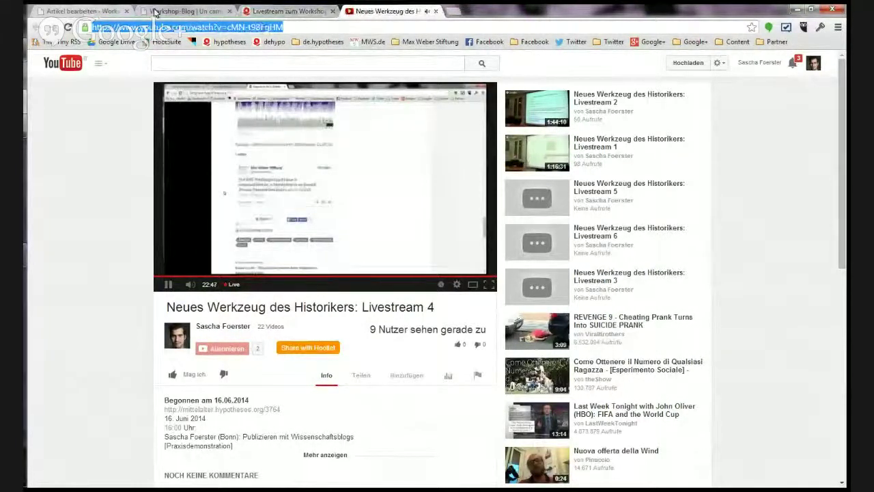
left_click(89, 11)
left_click(199, 316)
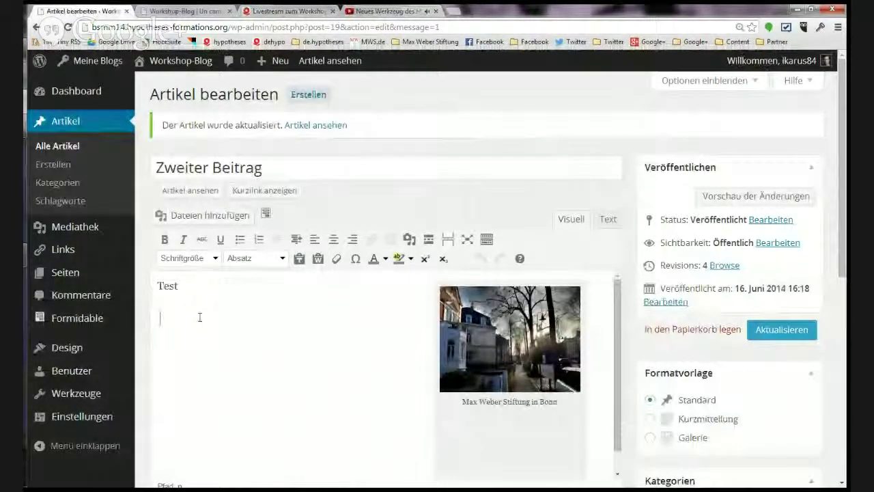
key("ctrl+v")
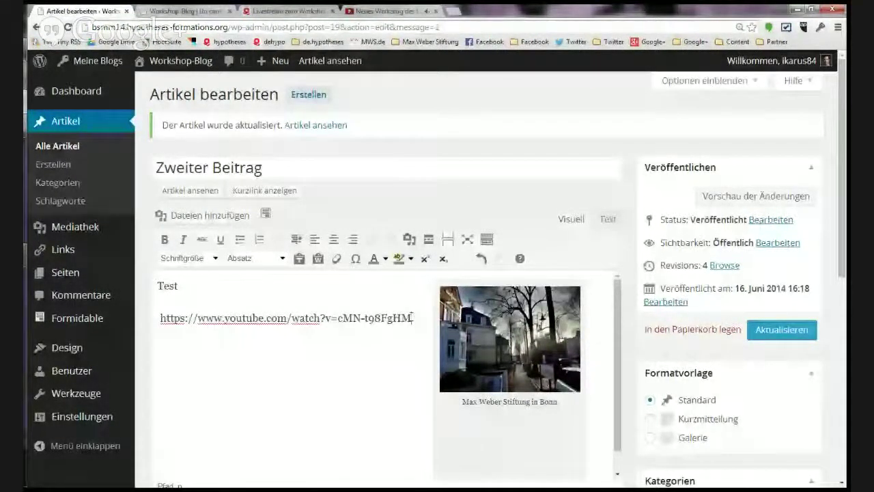
type("&dfdsjfdsflkadsf")
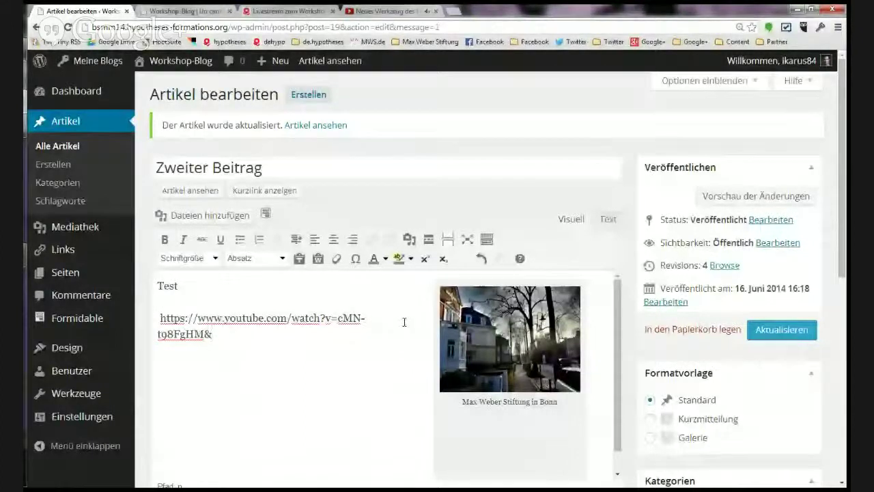
key("BackSpace")
key("BackSpace")
key("BackSpace")
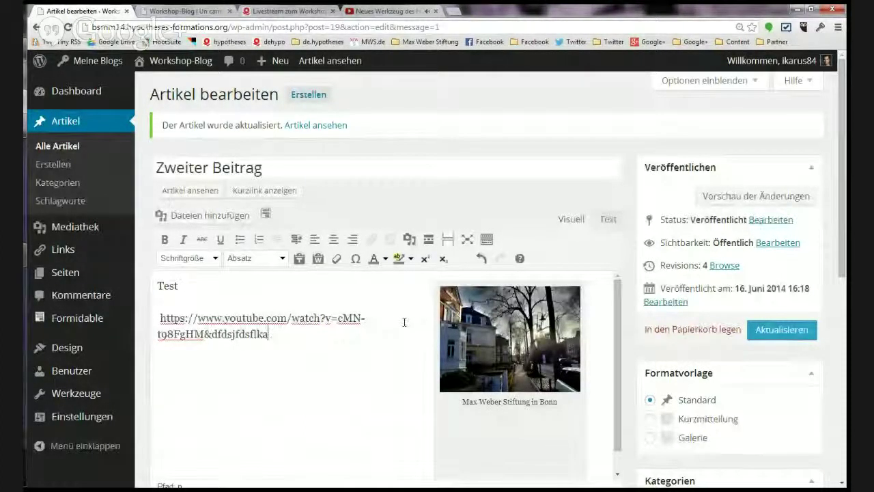
key("BackSpace")
key("BackSpace")
key("BackSpace")
key("BackSpace")
key("BackSpace")
key("BackSpace")
key("BackSpace")
key("BackSpace")
key("BackSpace")
key("BackSpace")
key("BackSpace")
key("BackSpace")
key("BackSpace")
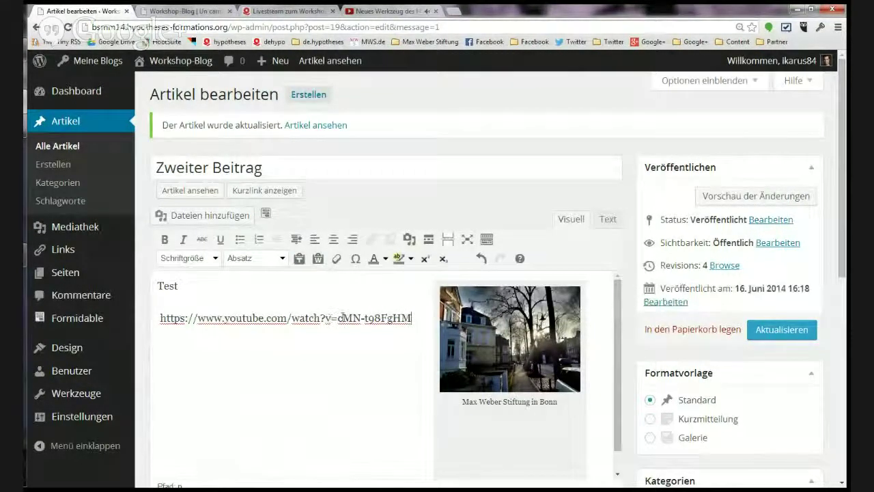
left_click_drag(338, 319, 413, 318)
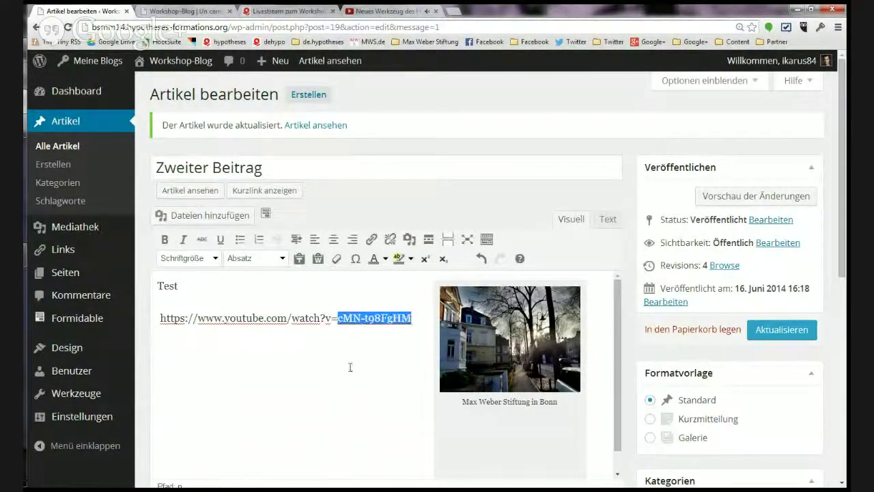
left_click(303, 354)
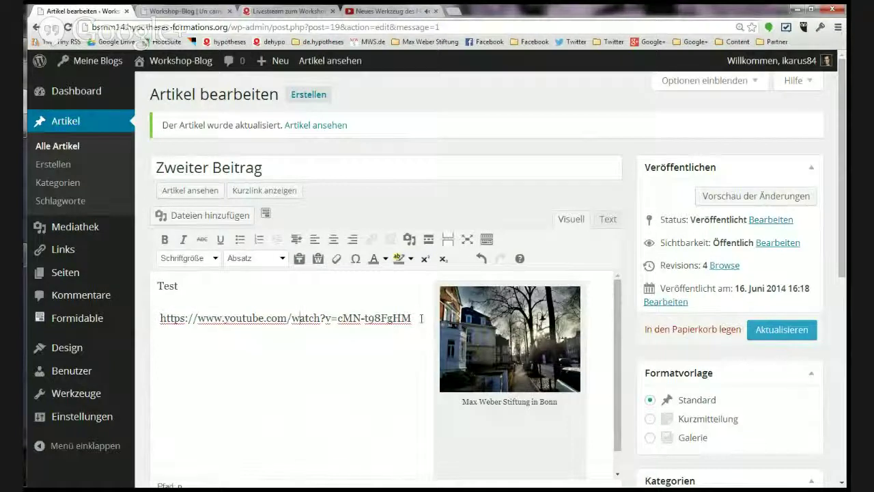
left_click_drag(422, 317, 159, 319)
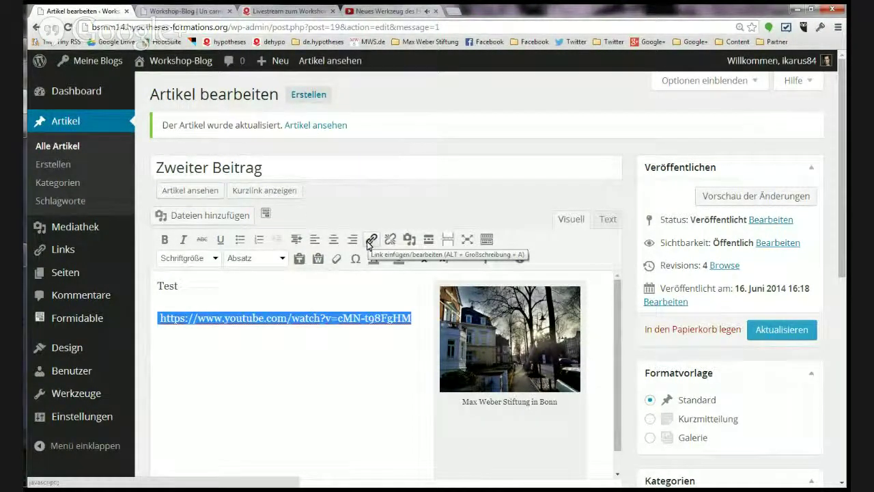
left_click(222, 287)
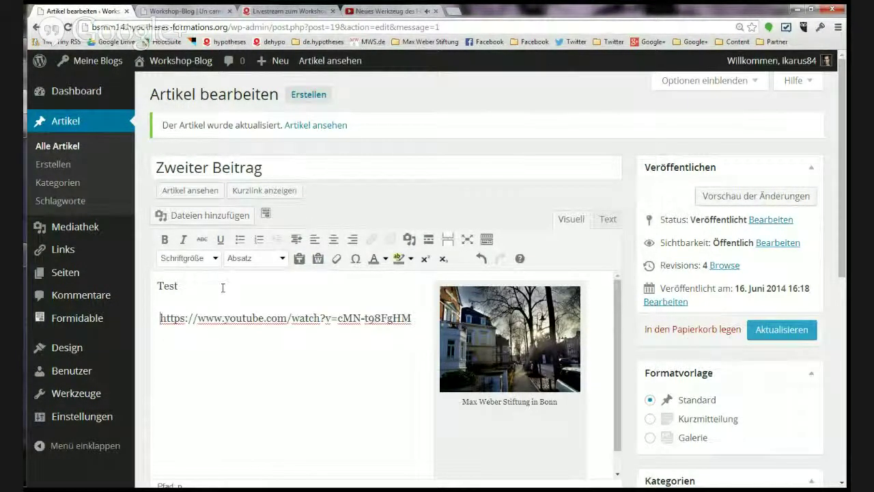
left_click(419, 318)
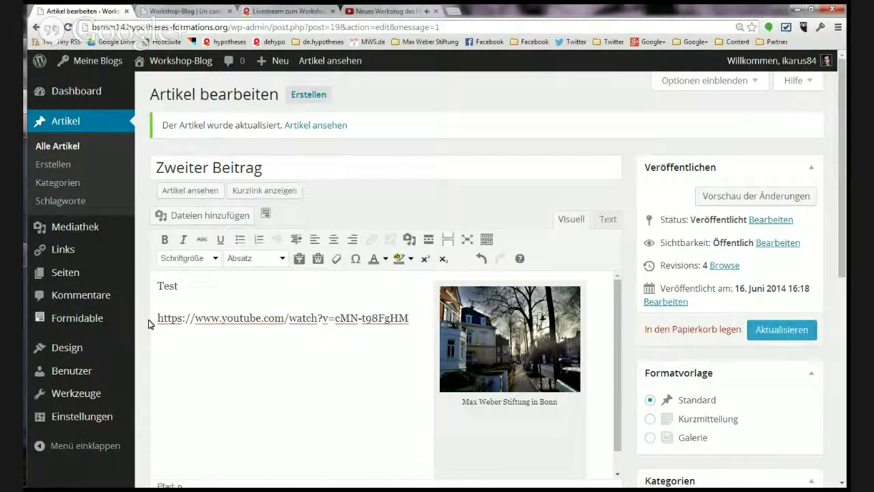
left_click(780, 330)
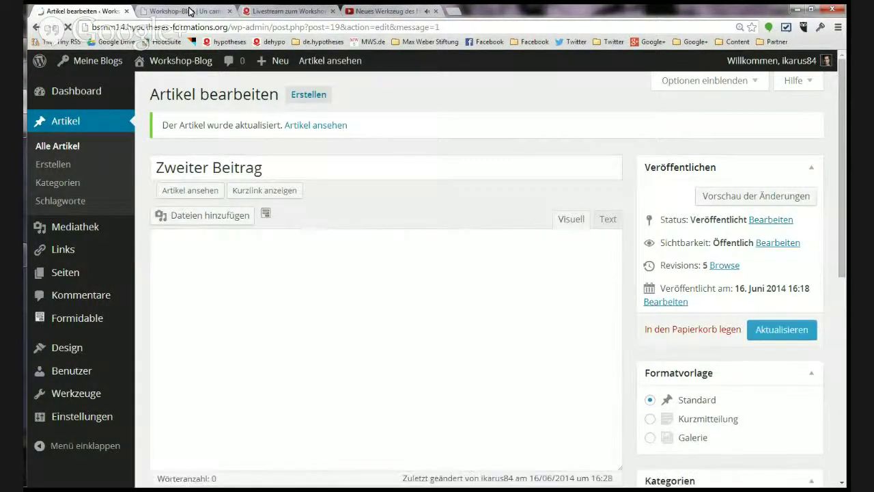
left_click(190, 11)
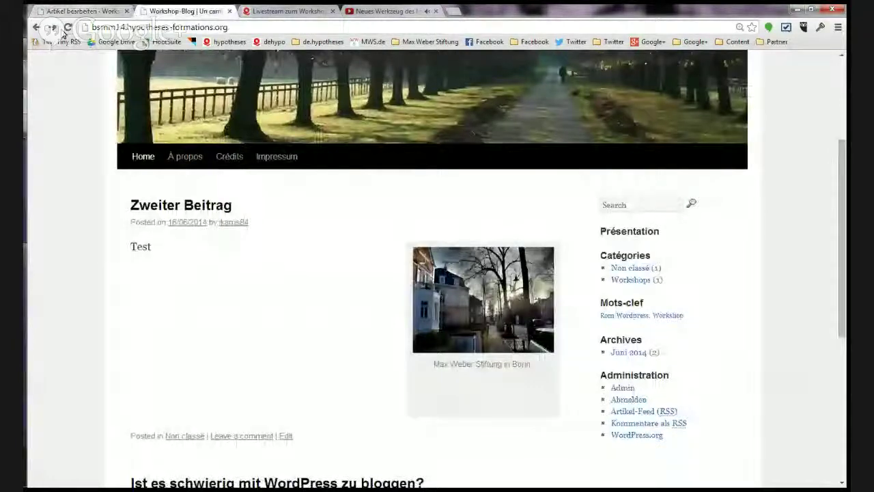
left_click(68, 27)
scroll(98, 303, "down", 5)
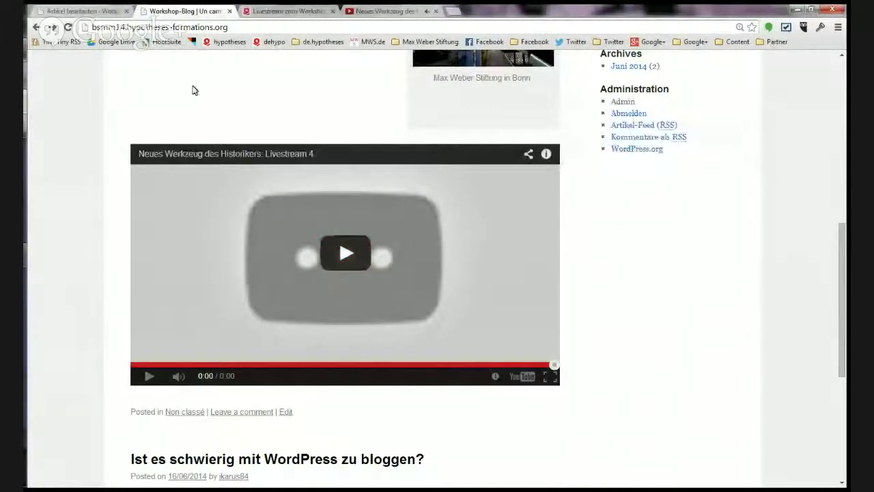
left_click(91, 12)
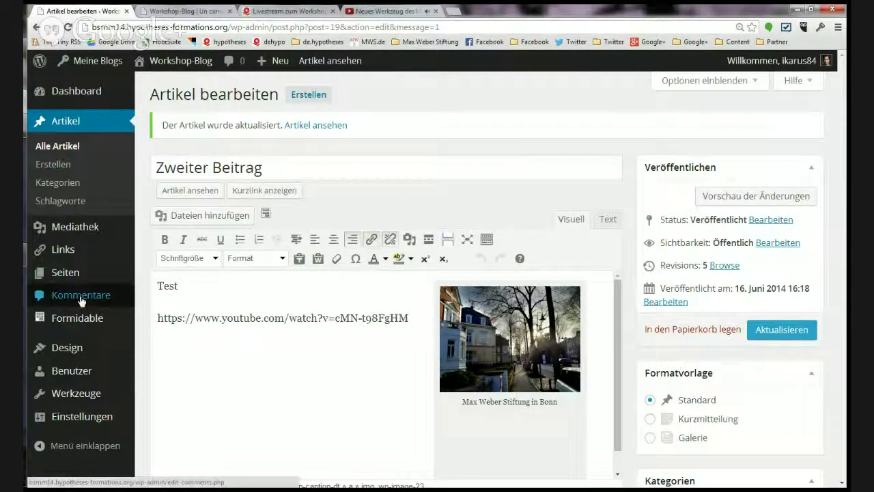
Update the post, then submit the comment 'Toller Artikel!' on Zweiter Beitrag in the live blog.
left_click(795, 330)
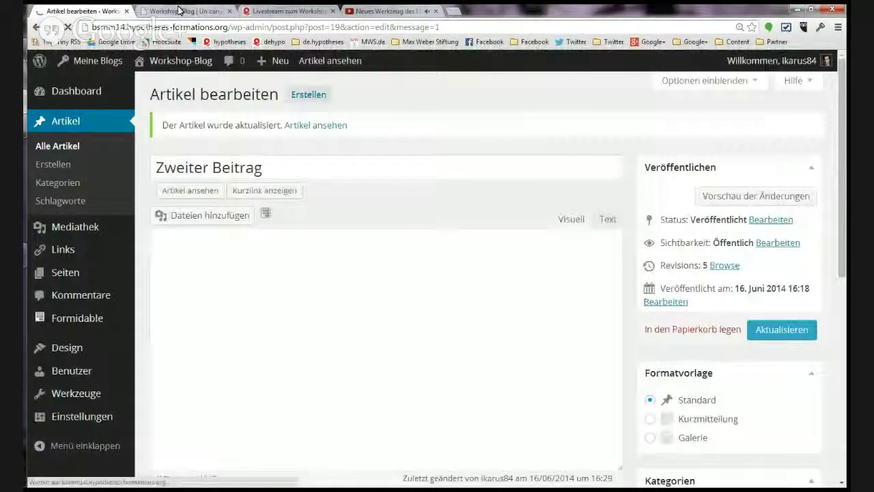
left_click(179, 10)
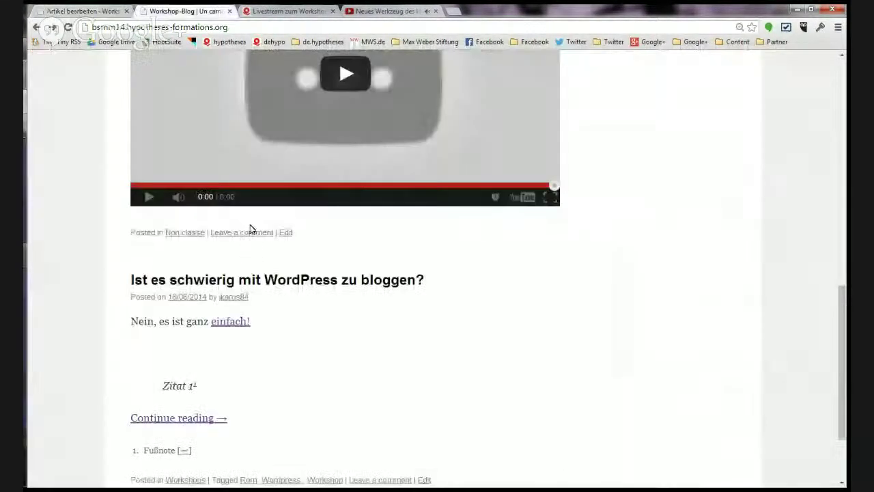
left_click(242, 236)
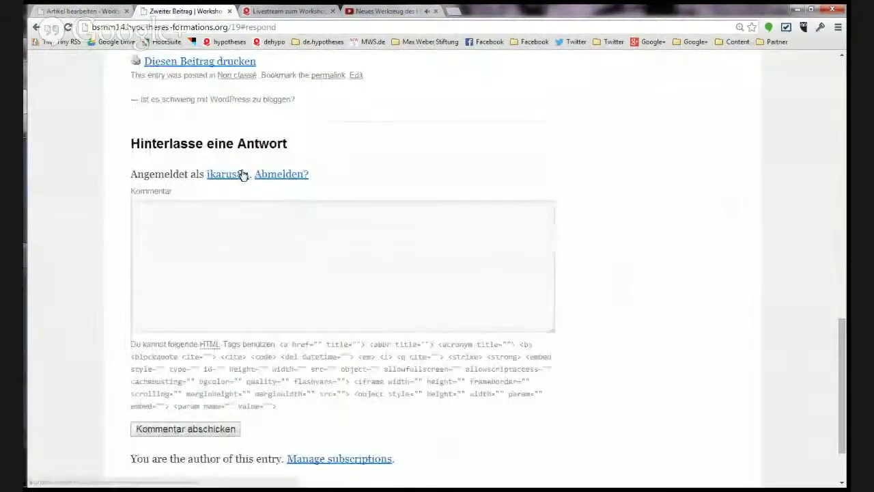
left_click(147, 257)
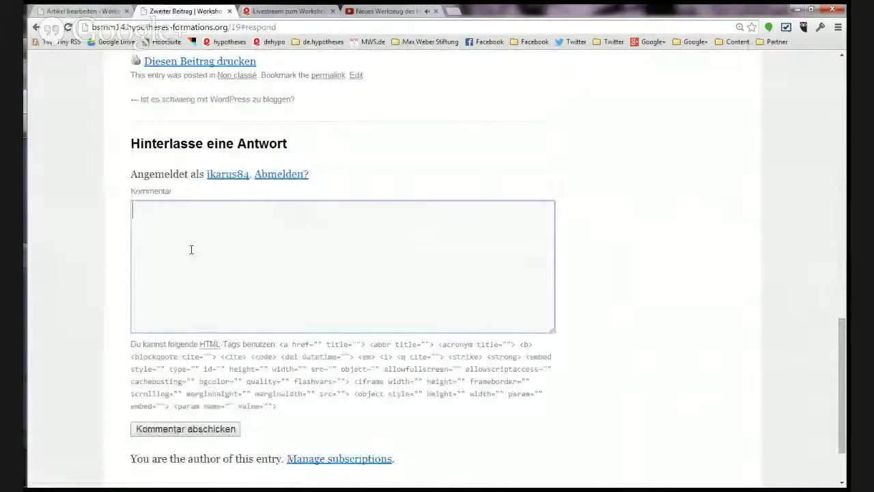
type("Adm")
key("BackSpace")
key("BackSpace")
key("BackSpace")
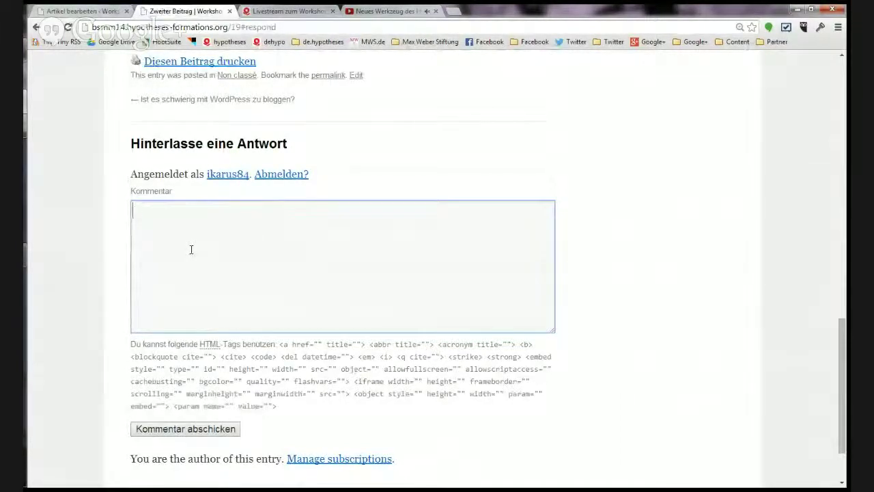
type("Toller Artikel!")
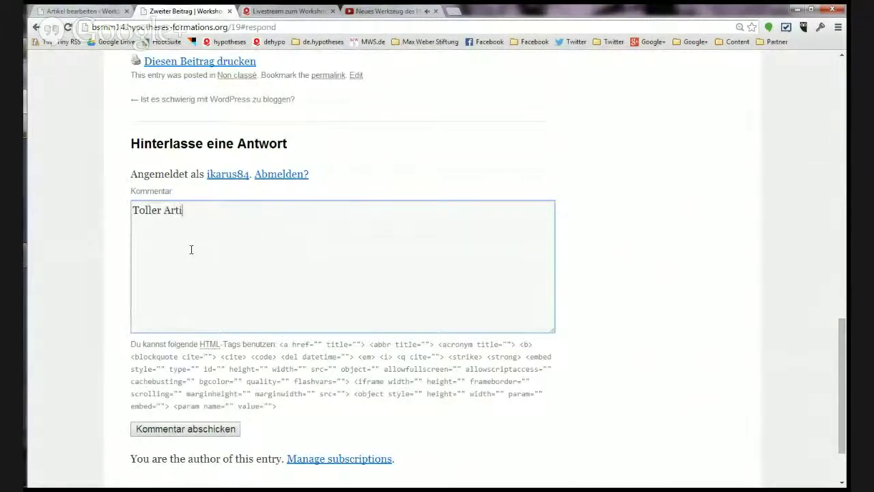
left_click(188, 433)
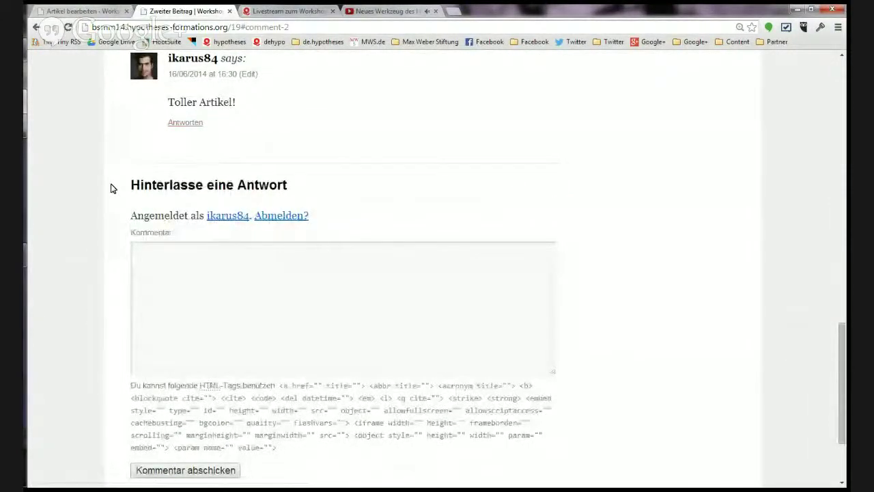
key("ctrl+Page_Up")
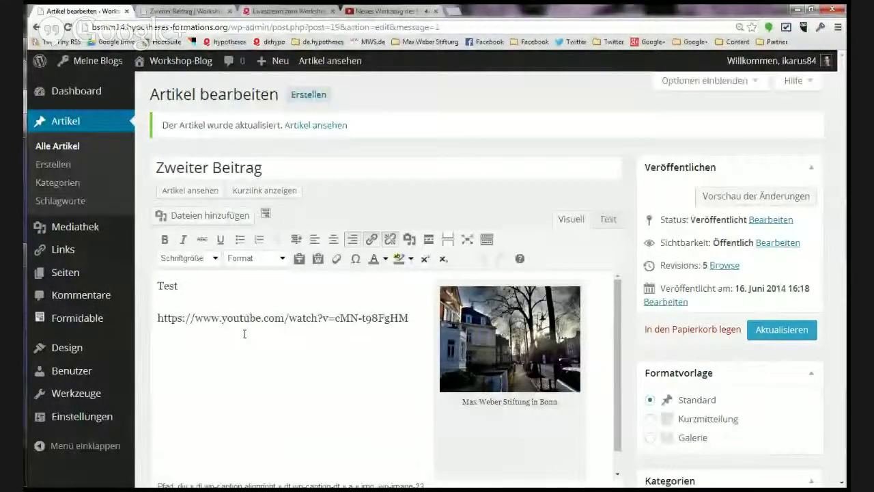
Open the Kommentare list and start, then cancel, a reply to 'Toller Artikel!'.
left_click(79, 297)
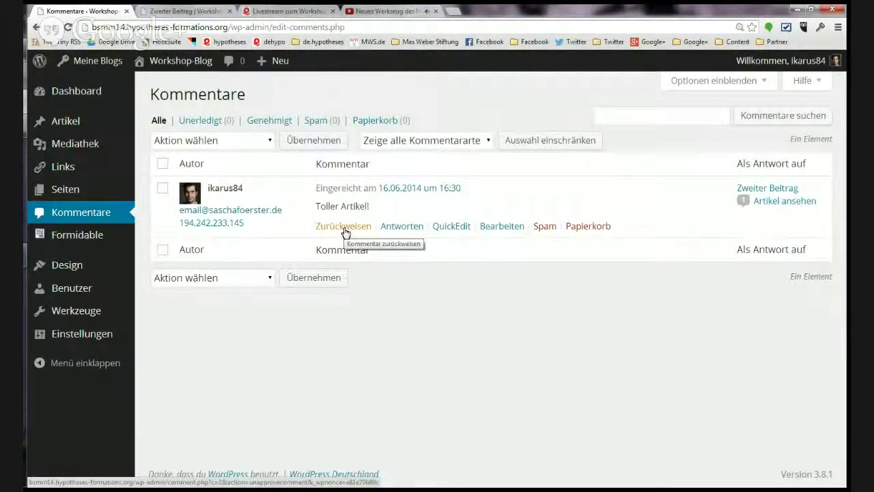
left_click(397, 233)
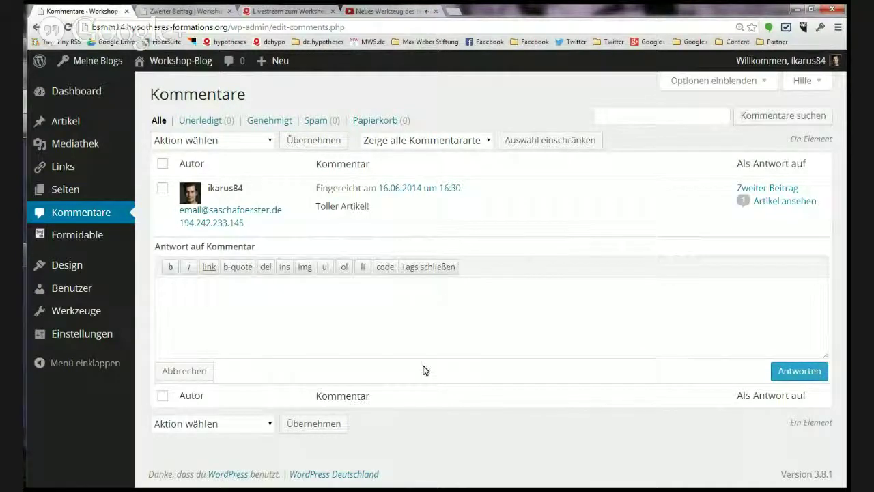
left_click(182, 375)
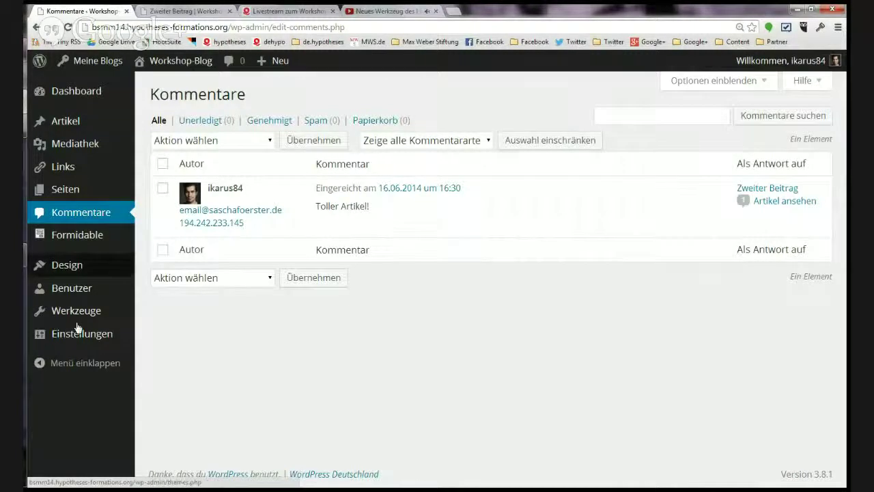
mouse_move(89, 336)
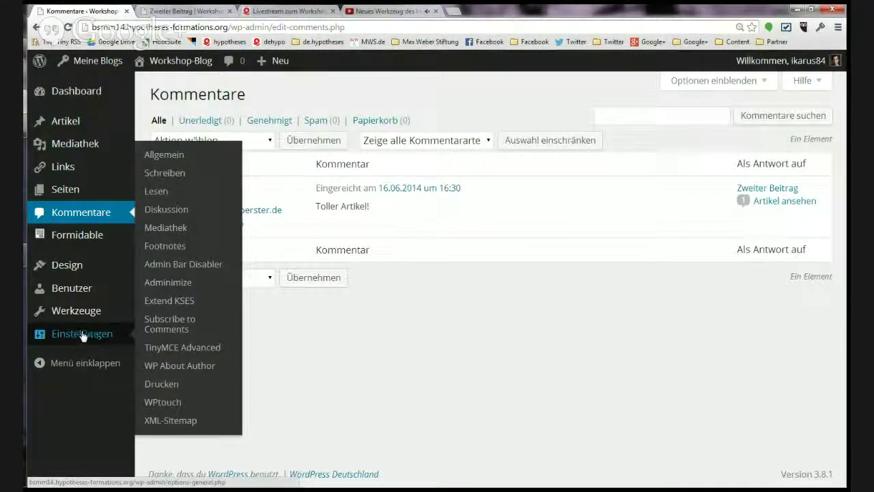
Open Einstellungen › Diskussion and review its manual-approval and 5-level nested comment options.
left_click(168, 207)
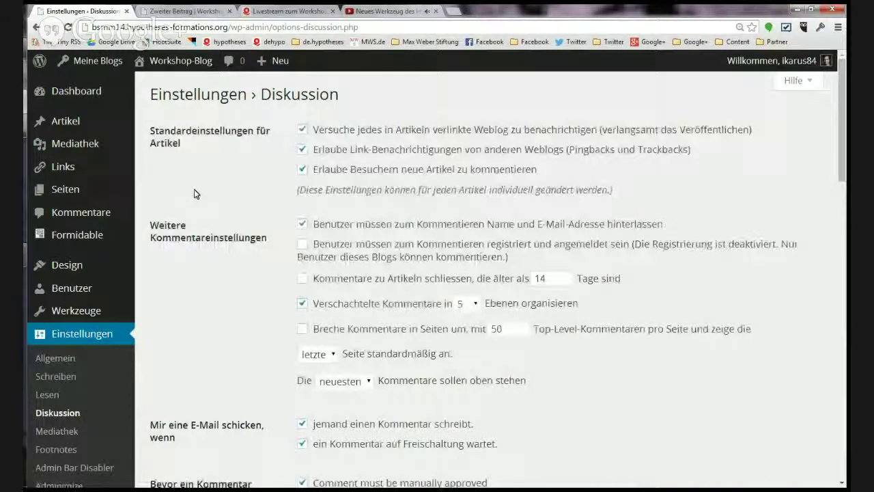
scroll(318, 185, "down", 1)
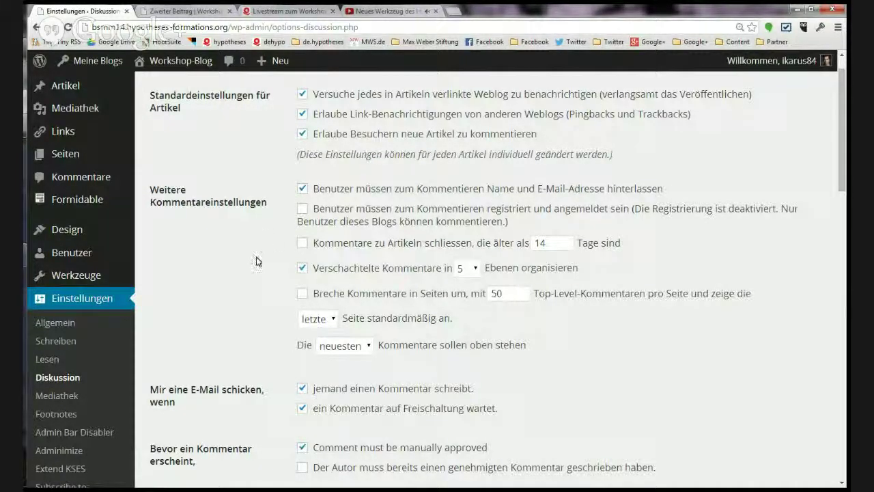
scroll(256, 263, "down", 1)
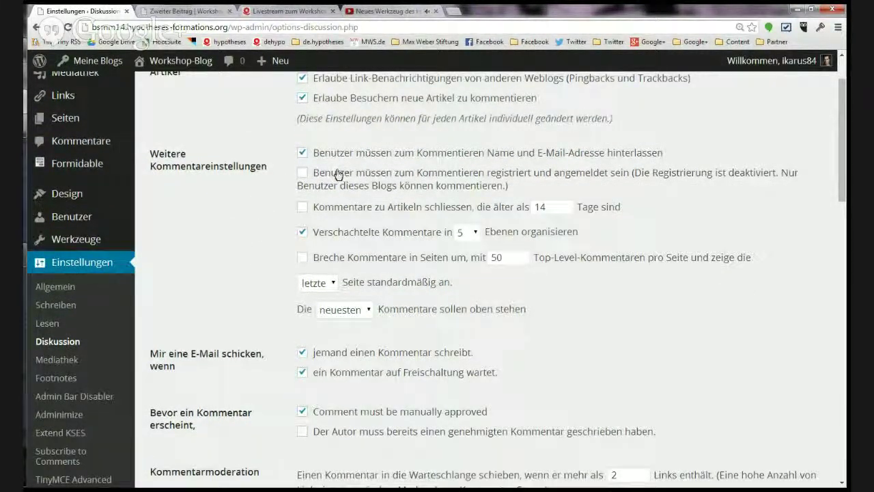
scroll(269, 241, "down", 1)
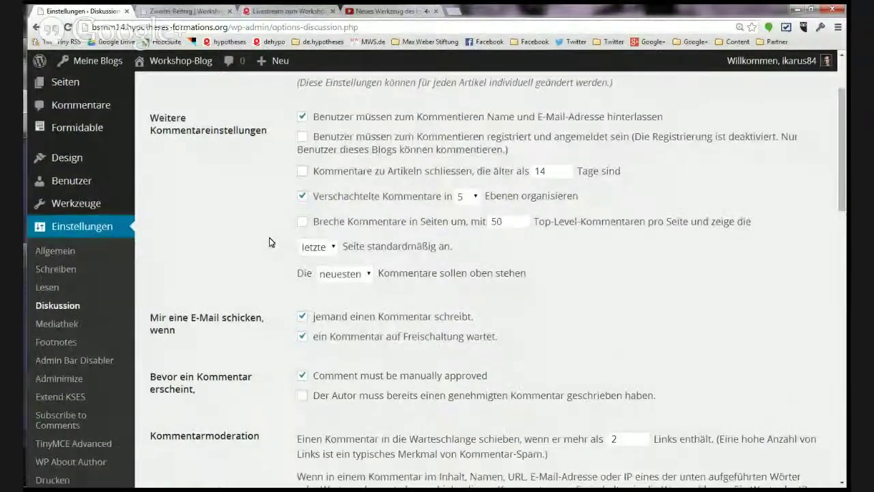
scroll(269, 242, "down", 3)
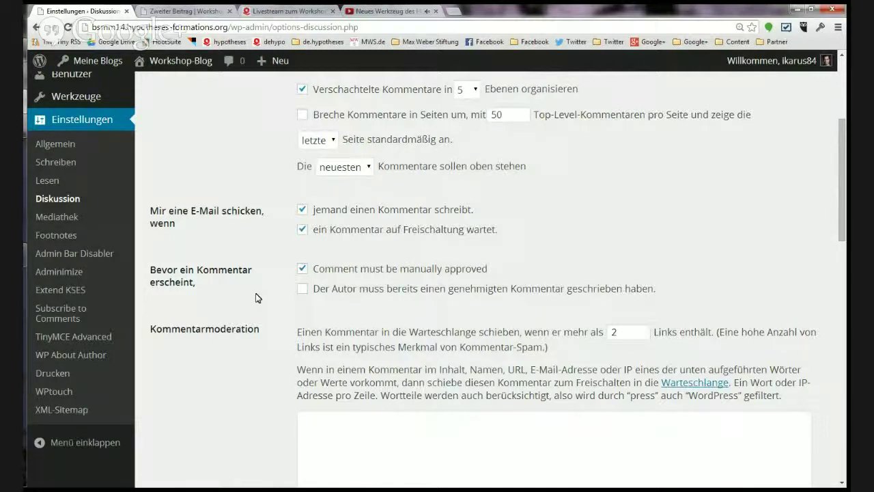
scroll(106, 190, "up", 3)
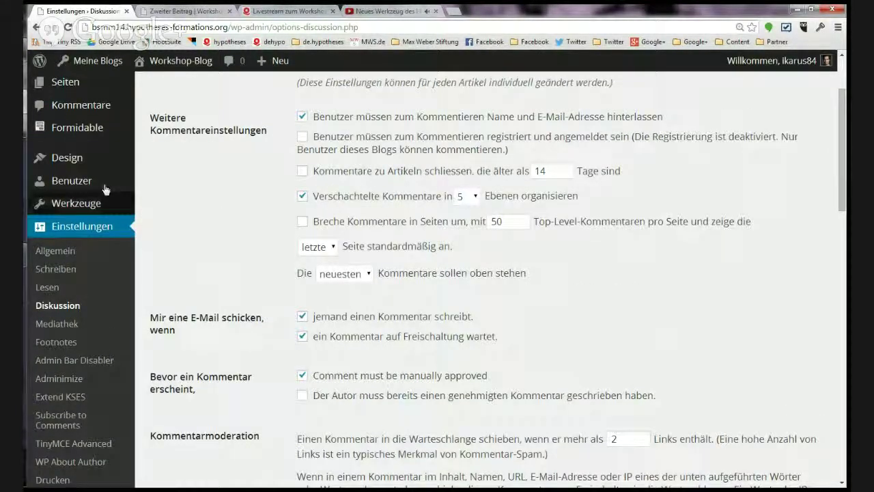
scroll(203, 284, "up", 3)
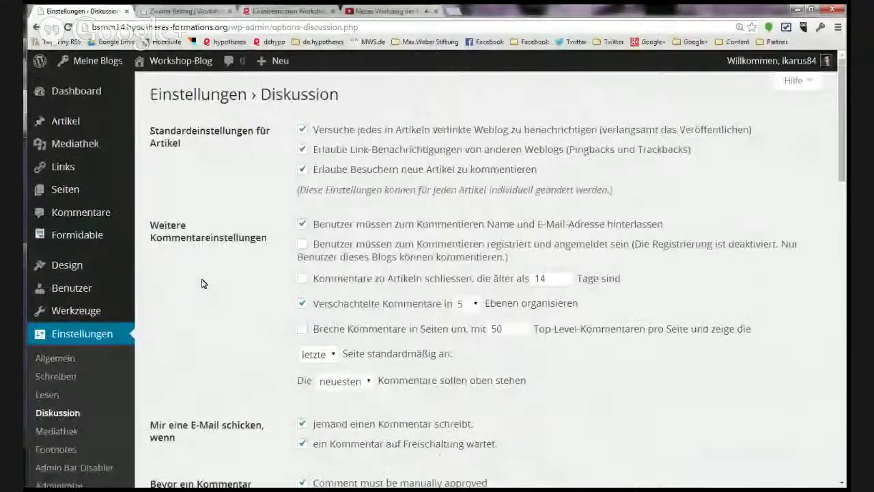
Review the Kommentare and Artikel lists and the Diskussion settings, then view the Zweiter Beitrag post.
left_click(91, 211)
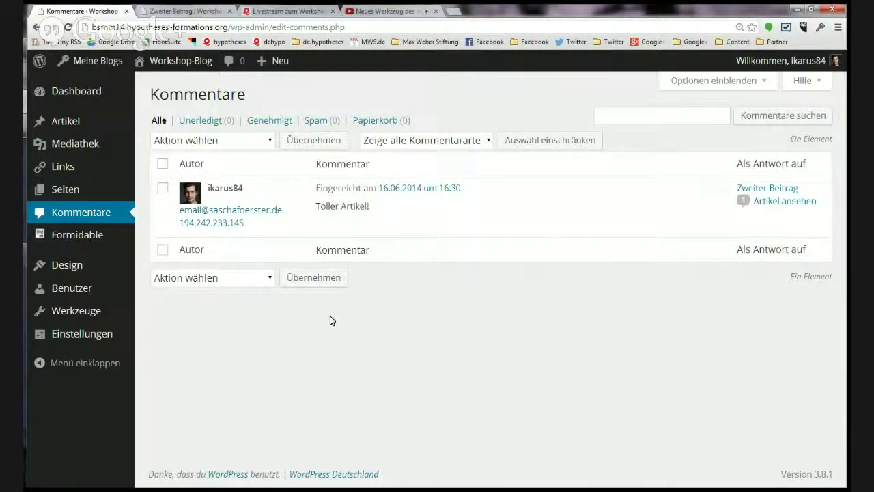
left_click(57, 128)
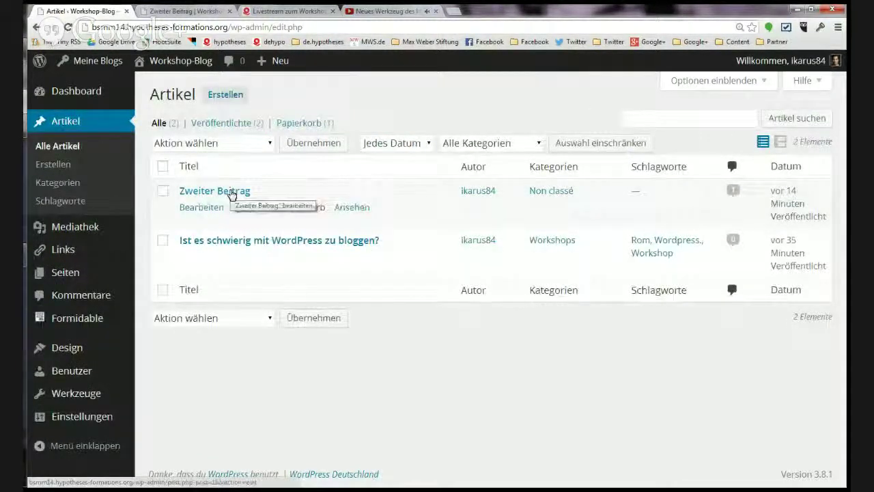
mouse_move(95, 419)
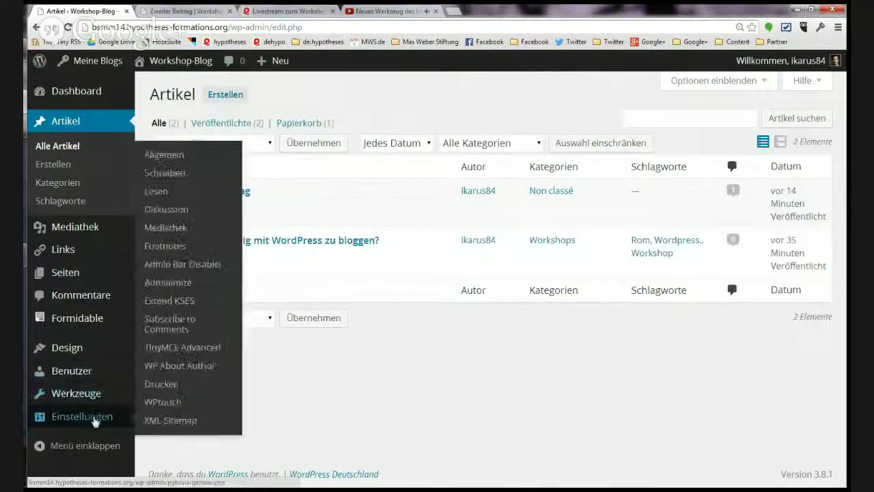
left_click(172, 209)
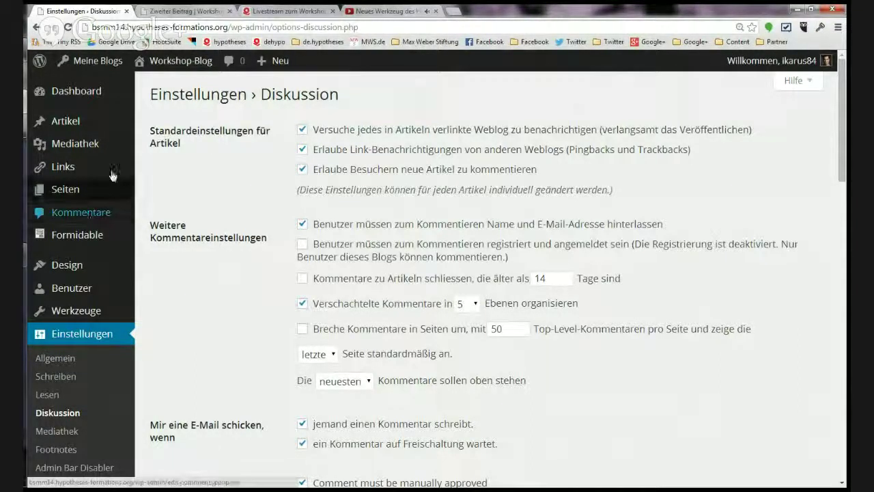
key("ctrl+Tab")
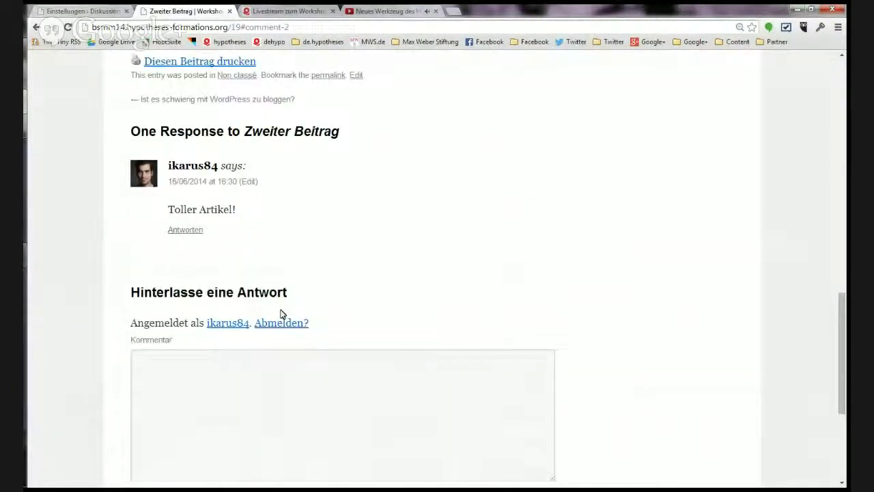
Glance at the discussion settings, then scroll back up to the top of Zweiter Beitrag.
left_click(79, 11)
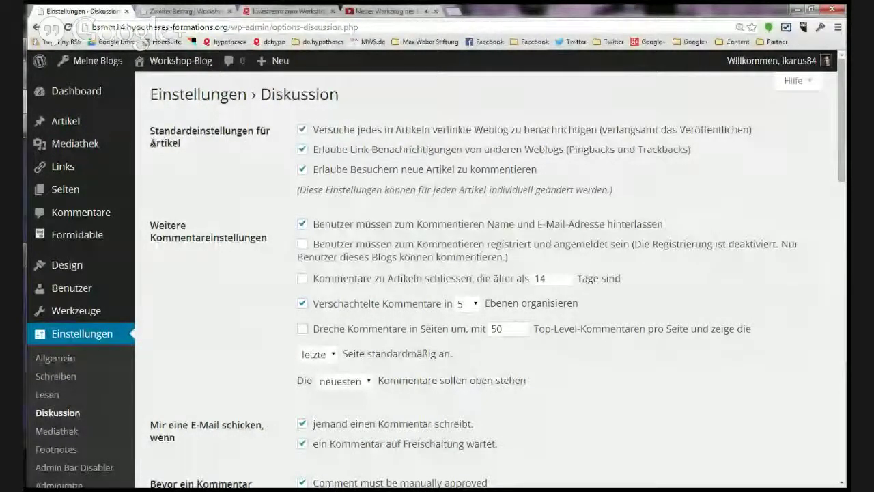
left_click(189, 14)
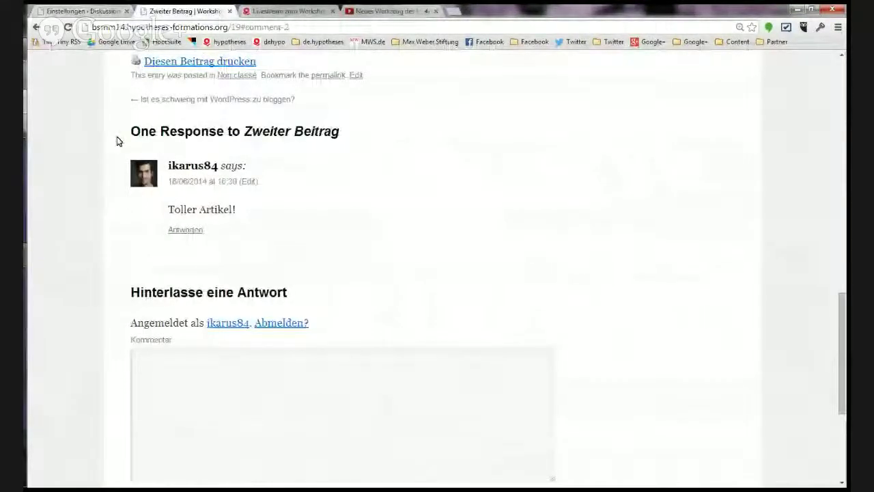
scroll(117, 141, "up", 2)
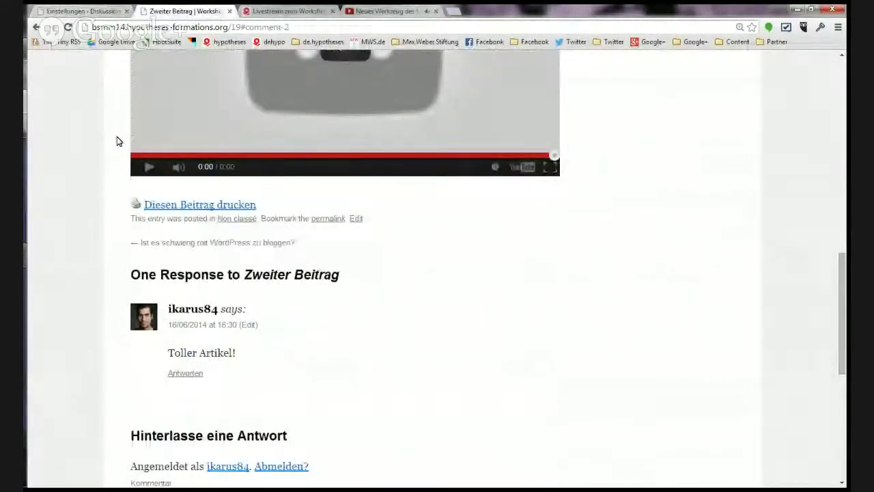
scroll(117, 141, "up", 7)
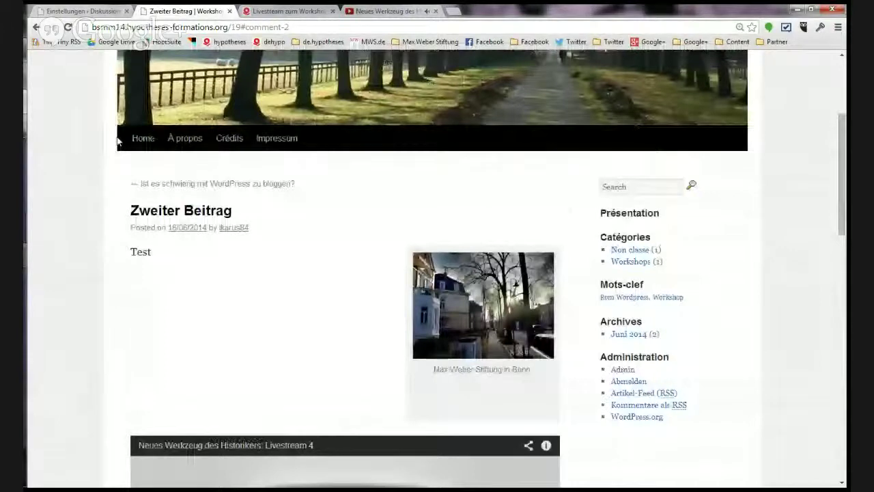
scroll(117, 141, "up", 3)
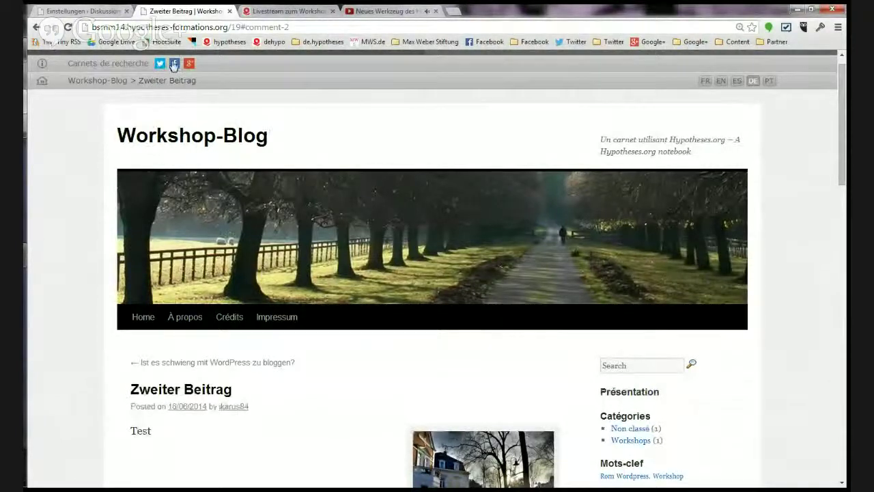
scroll(101, 136, "up", 1)
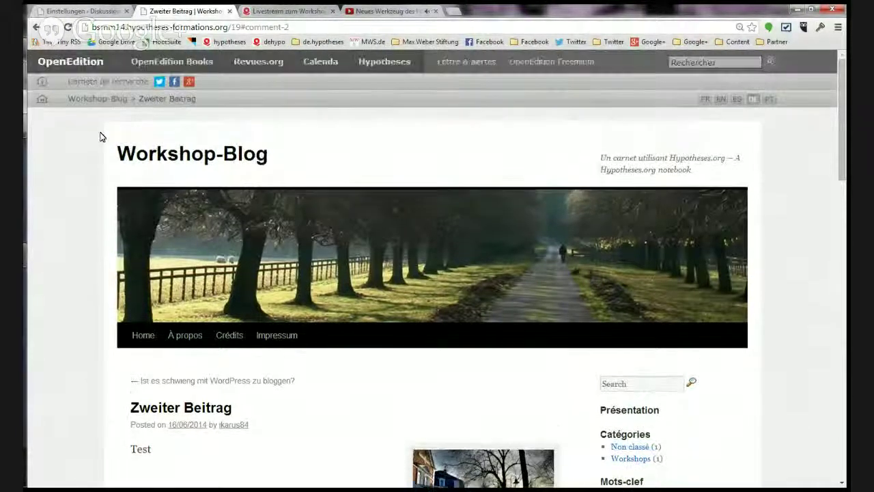
Try the Twitter share icon and jump down to the 'Toller Artikel!' comment.
left_click(160, 83)
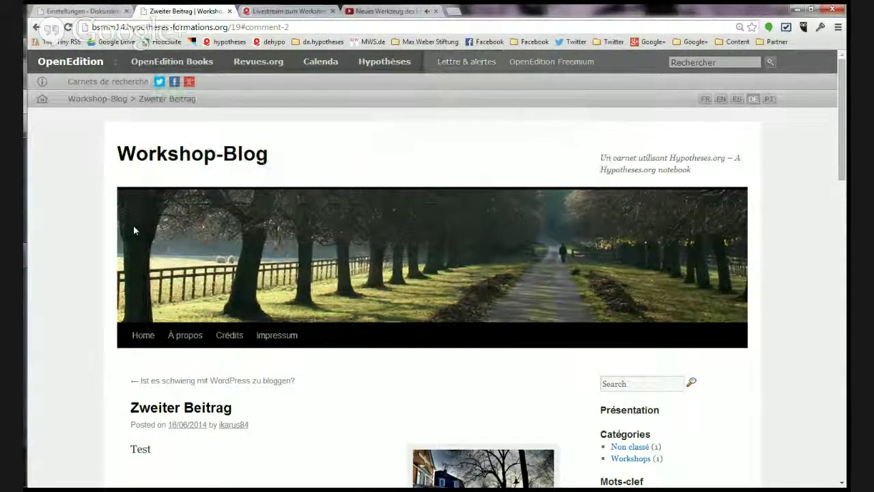
key("End")
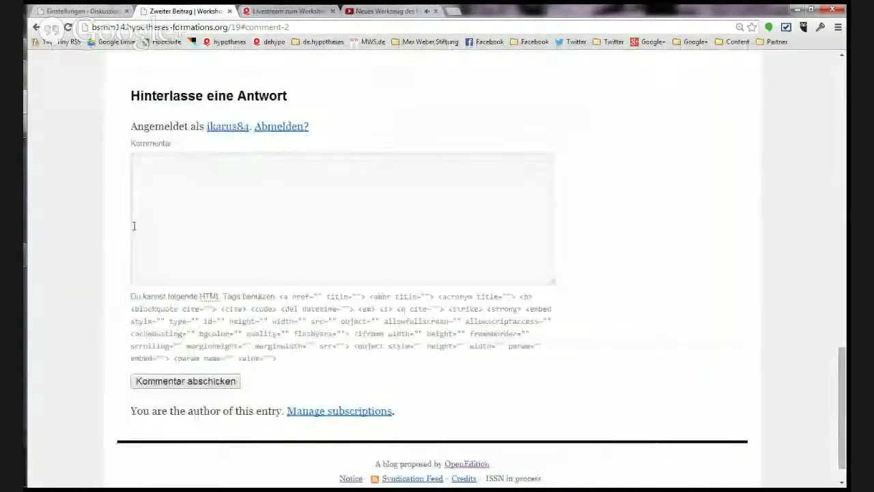
scroll(134, 225, "up", 5)
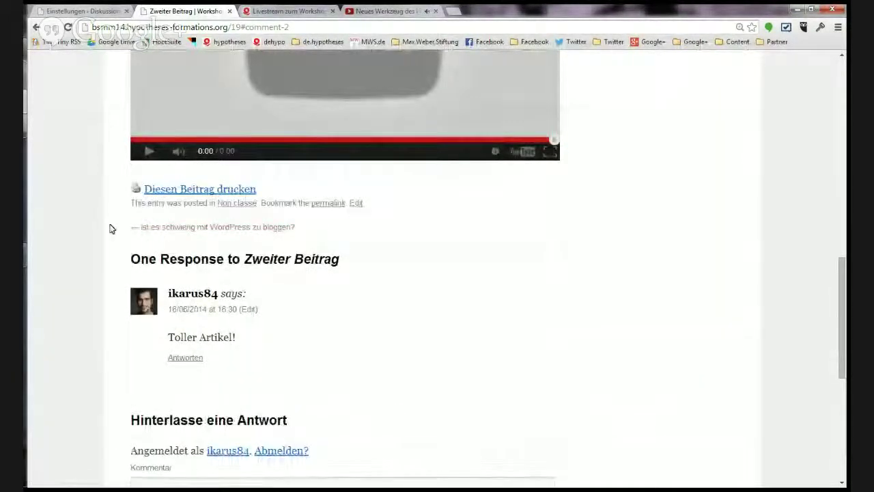
scroll(112, 227, "up", 11)
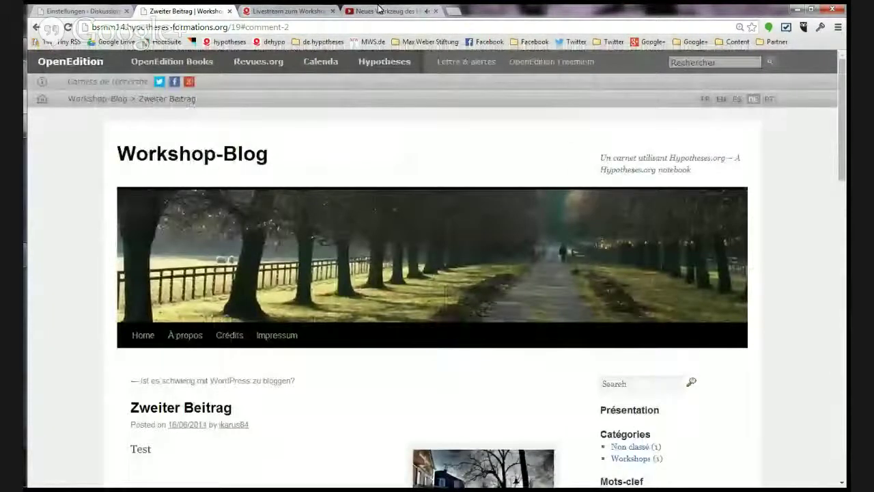
Skim the workshop livestream post with its 'Teil 6' video, then return to the Diskussion settings.
left_click(289, 11)
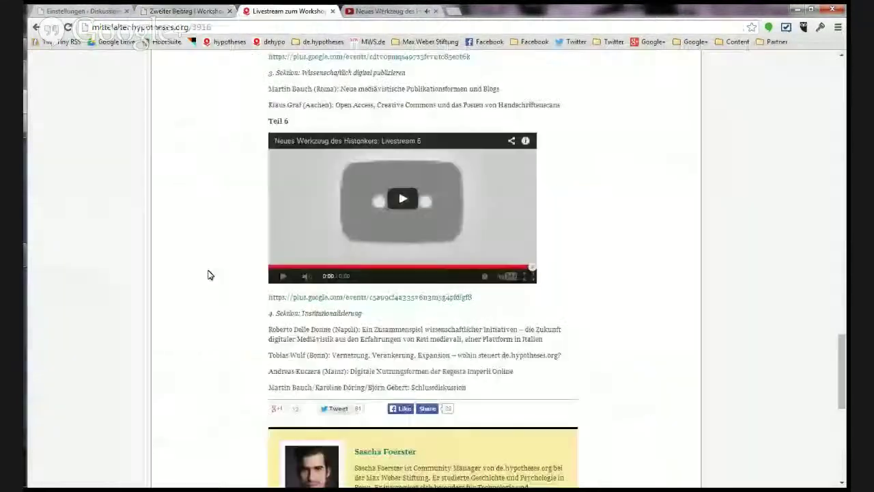
scroll(427, 268, "down", 2)
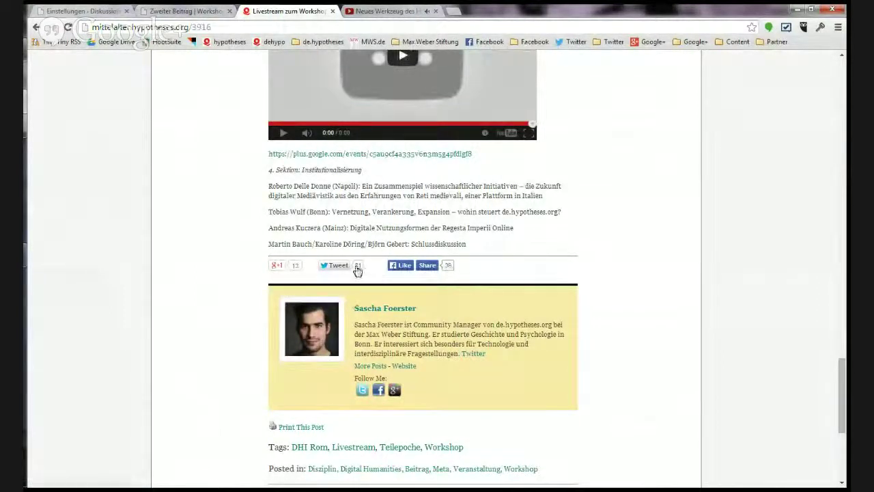
scroll(246, 258, "up", 2)
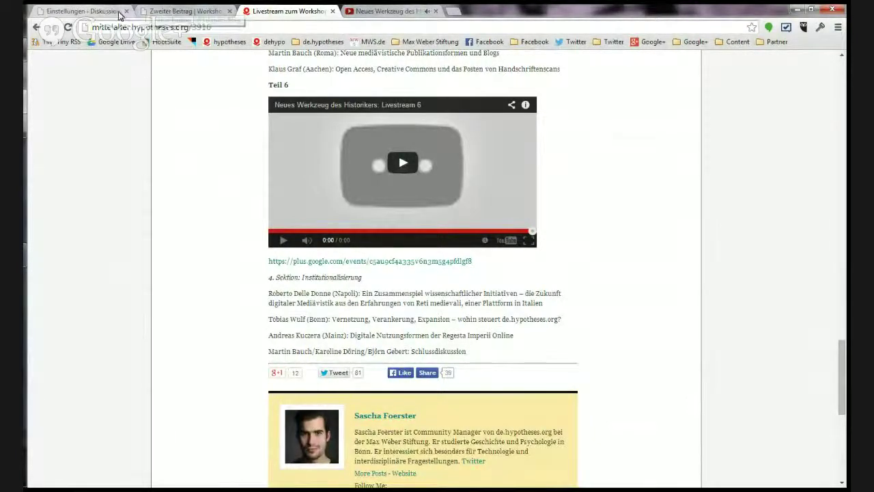
left_click(82, 10)
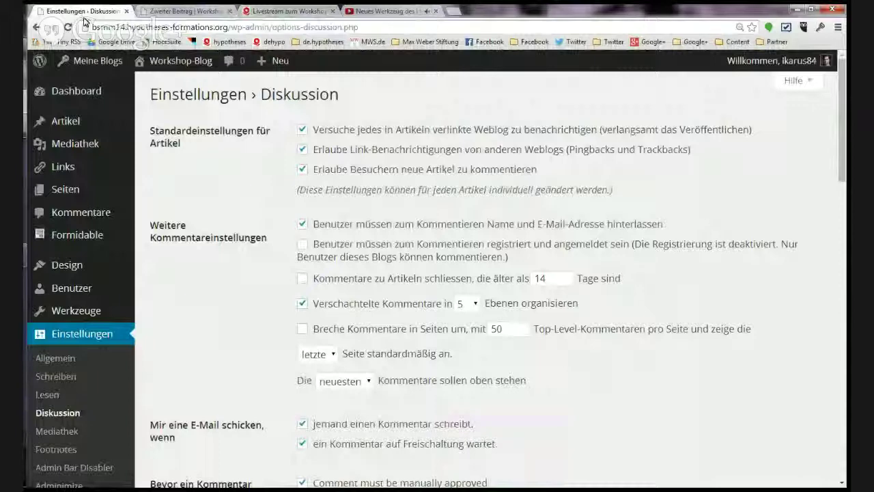
Open the Workshop-Blog 'Crédits' page from the blog menu, then go back to the Diskussion settings.
left_click(189, 12)
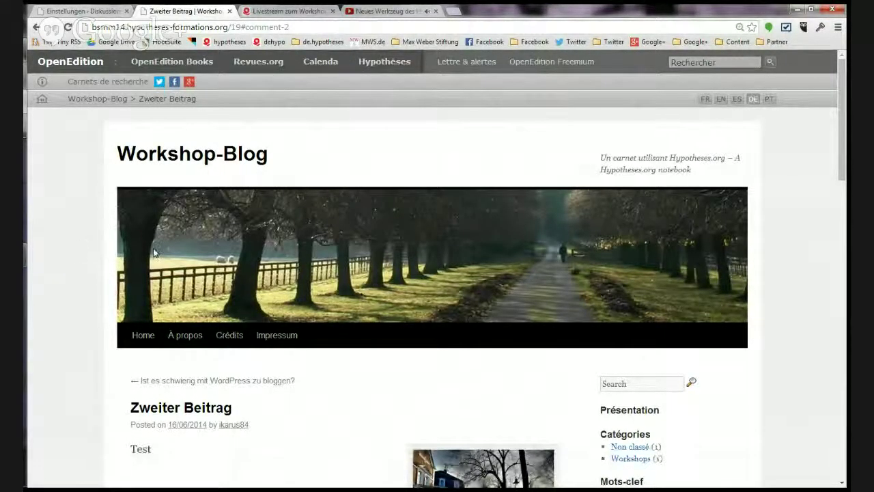
left_click(232, 336)
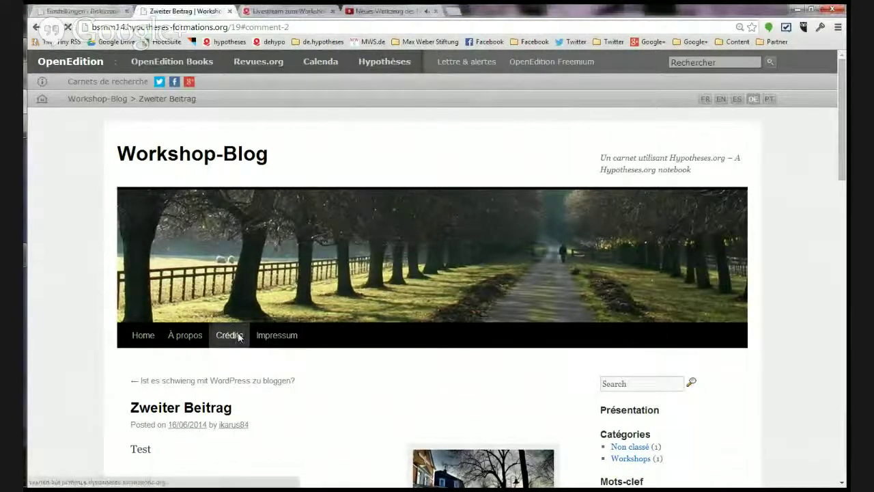
scroll(115, 361, "down", 4)
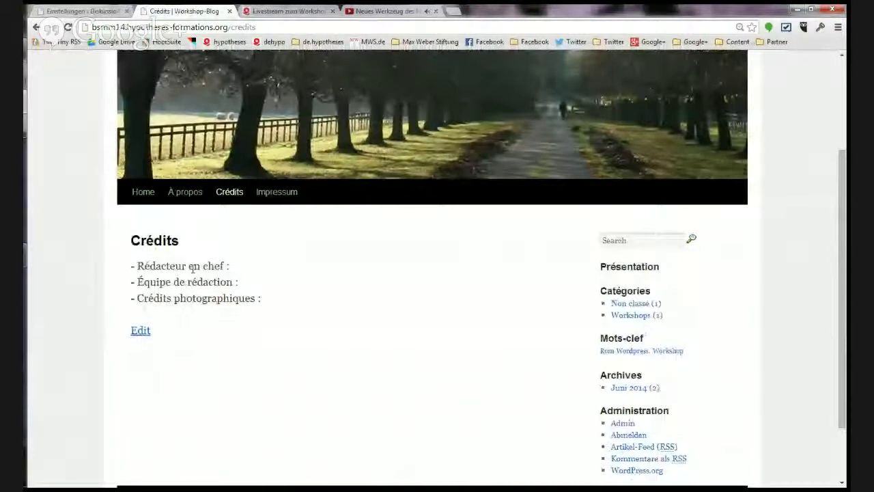
scroll(194, 268, "up", 4)
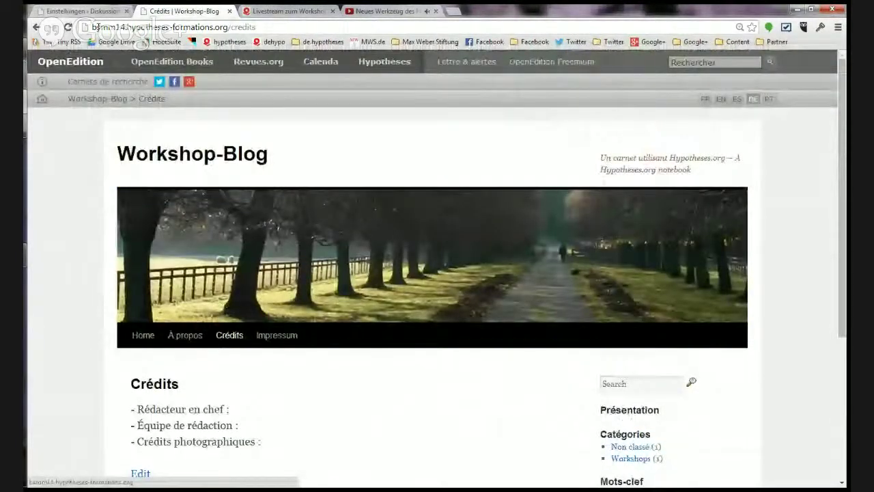
left_click(95, 13)
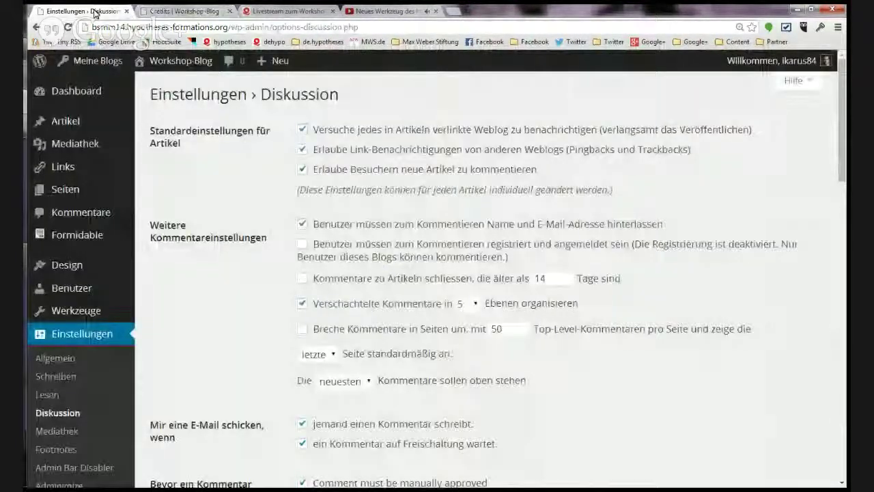
Go to the installed themes under Design and activate Twenty Eleven in place of Twenty Ten.
left_click(183, 11)
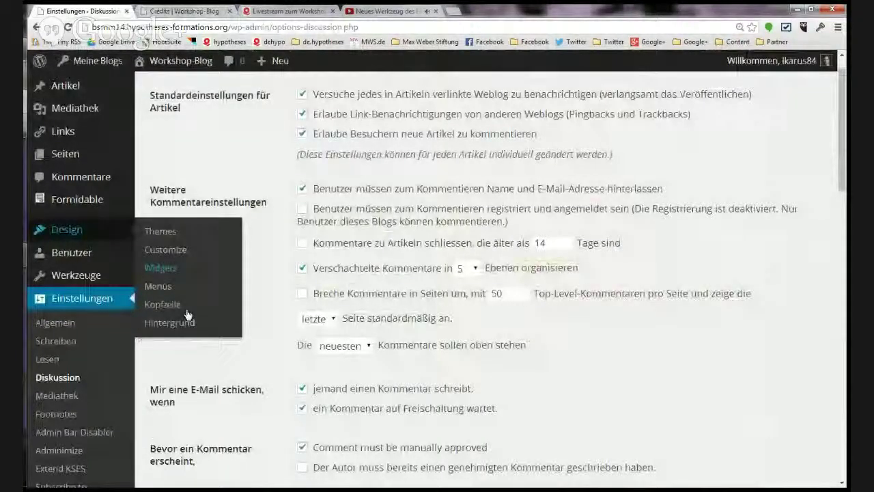
scroll(70, 196, "down", 1)
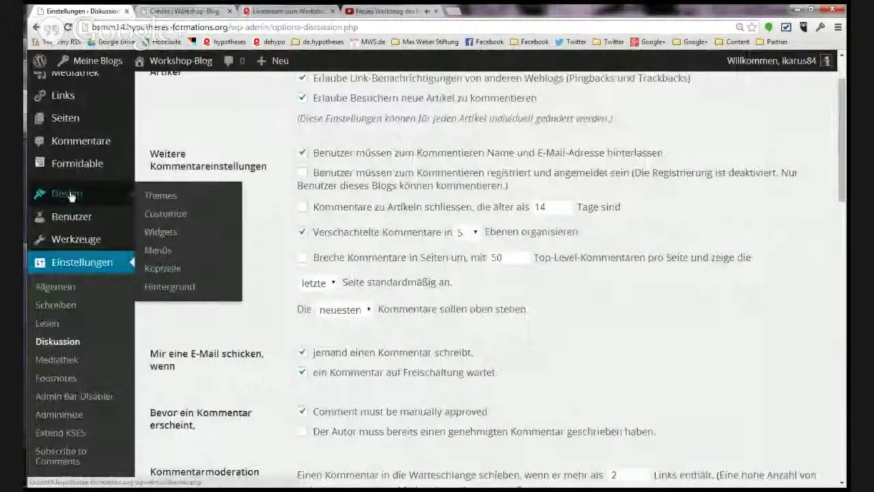
left_click(75, 199)
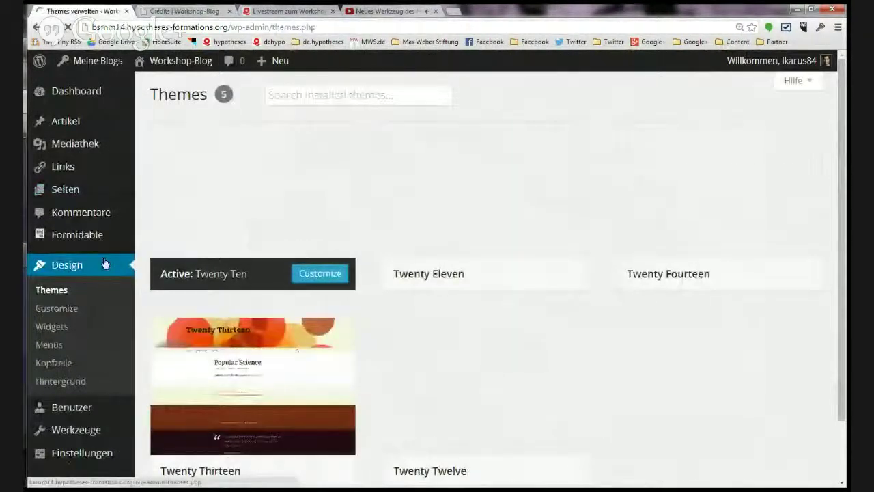
mouse_move(228, 209)
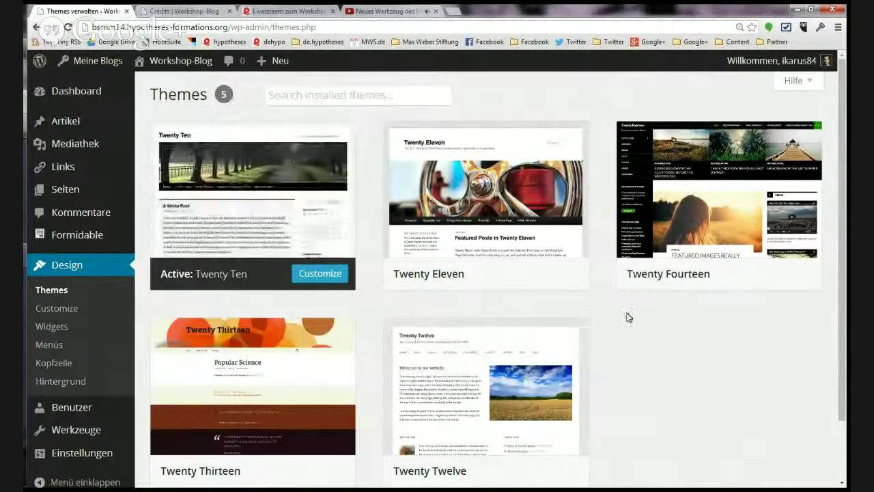
scroll(640, 334, "down", 1)
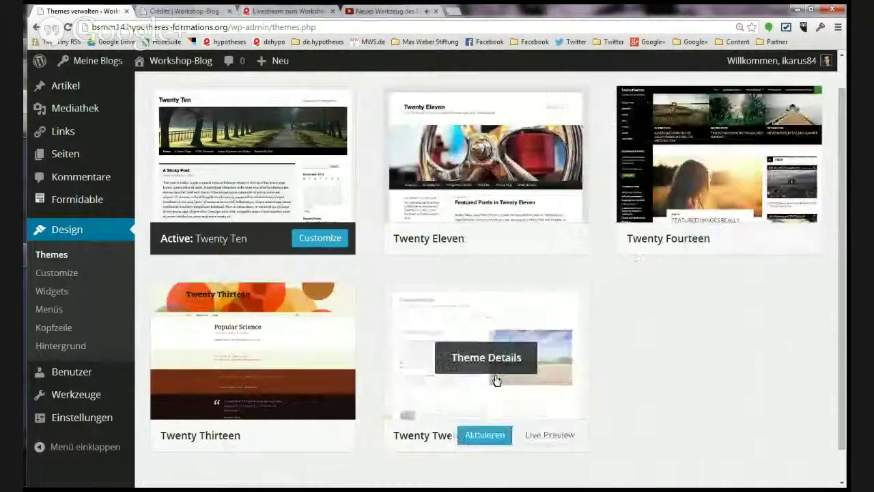
scroll(497, 381, "up", 1)
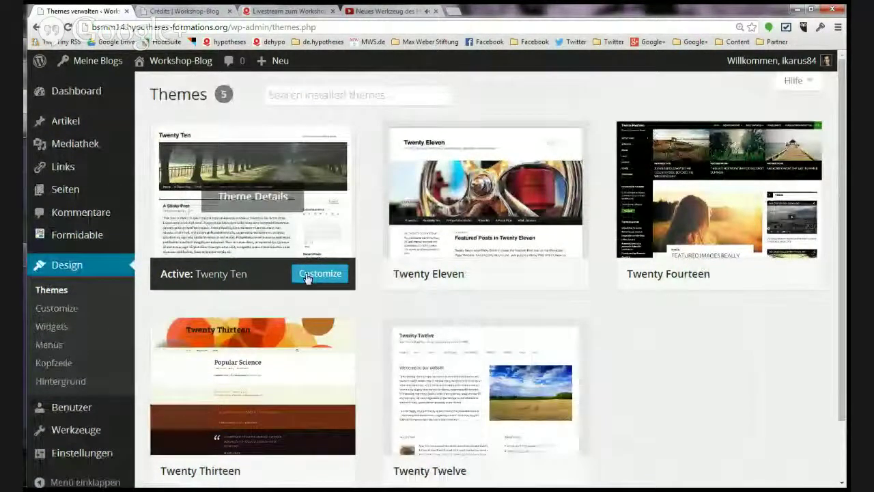
left_click(485, 277)
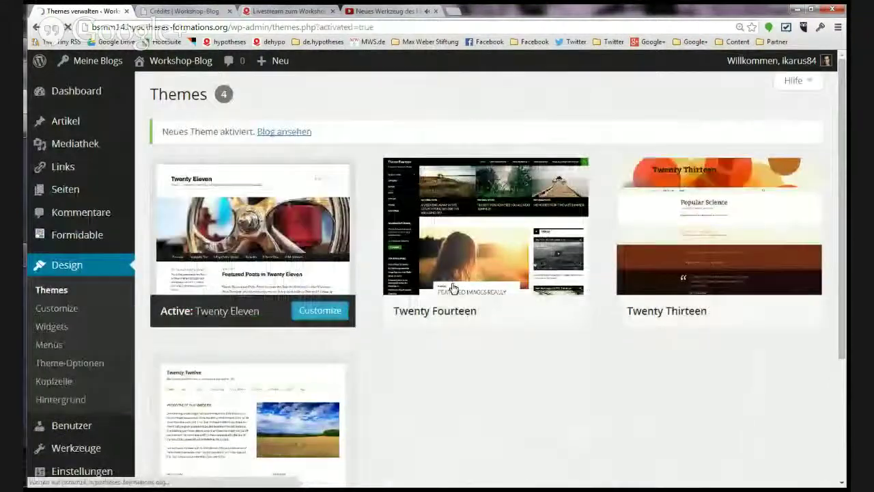
left_click(181, 11)
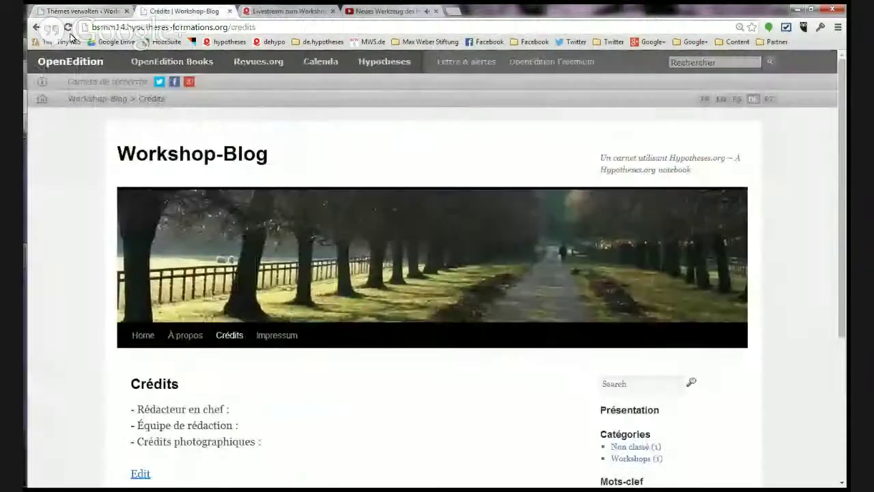
left_click(69, 28)
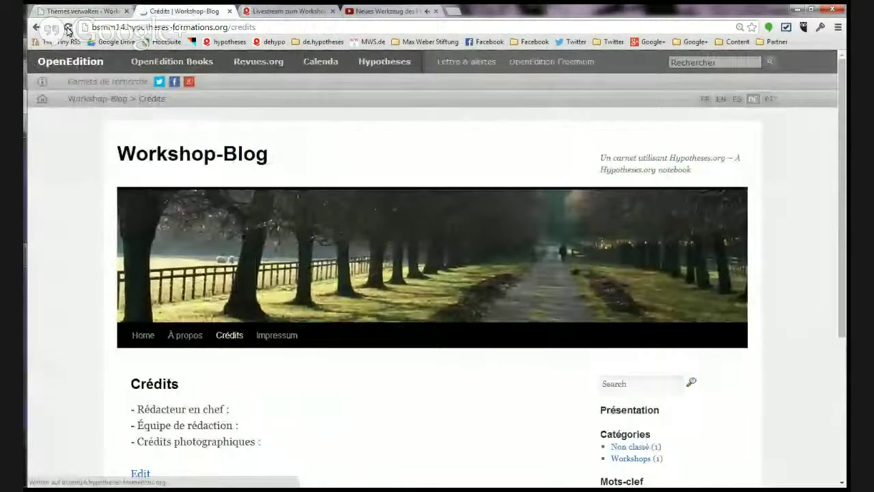
scroll(114, 194, "down", 3)
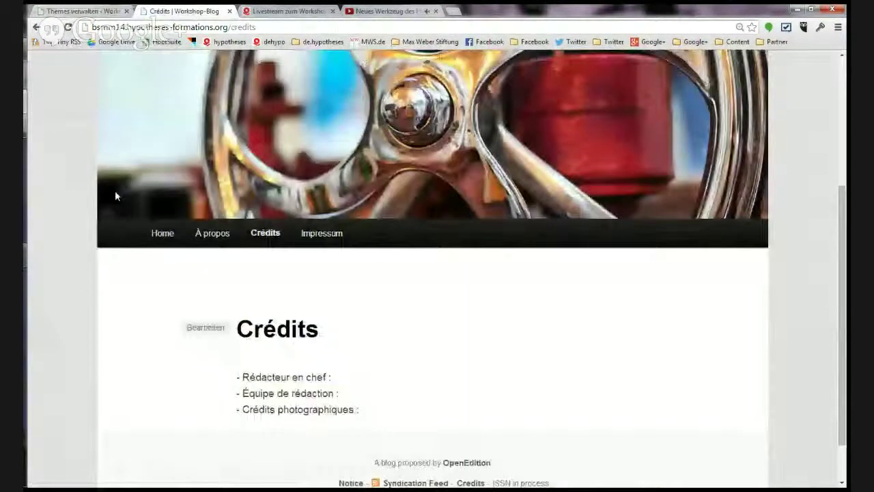
scroll(115, 196, "up", 3)
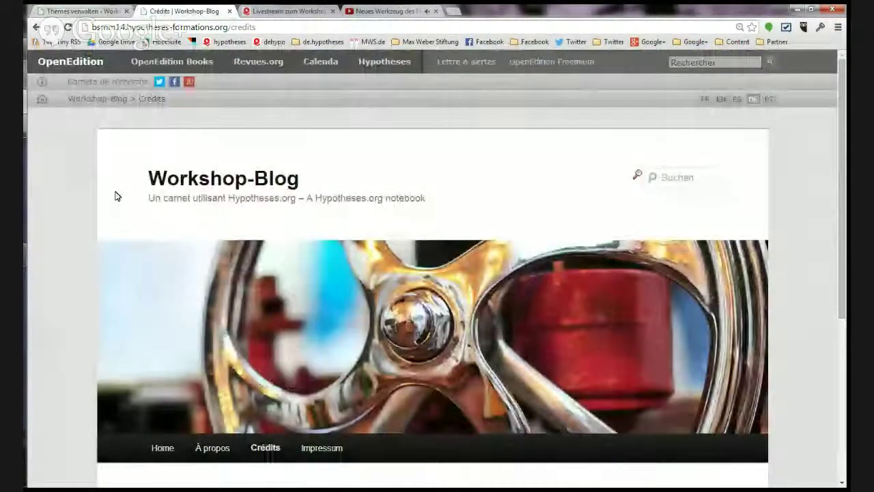
key("BackSpace")
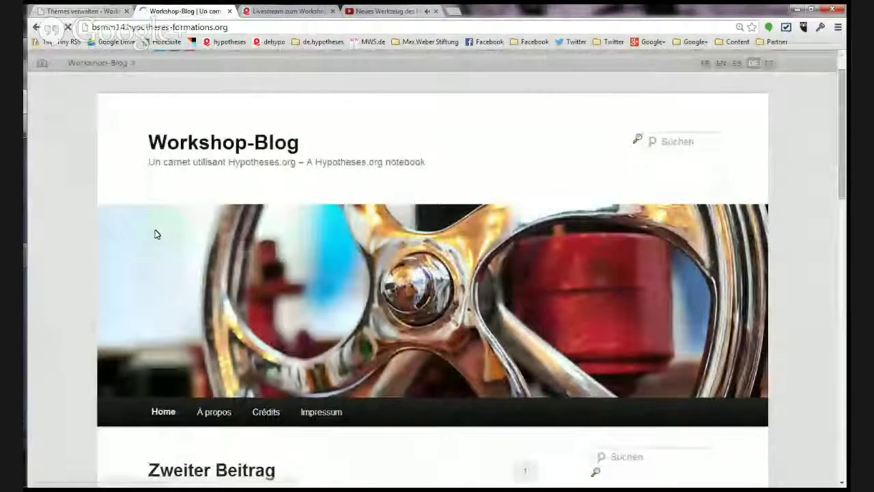
scroll(113, 194, "down", 5)
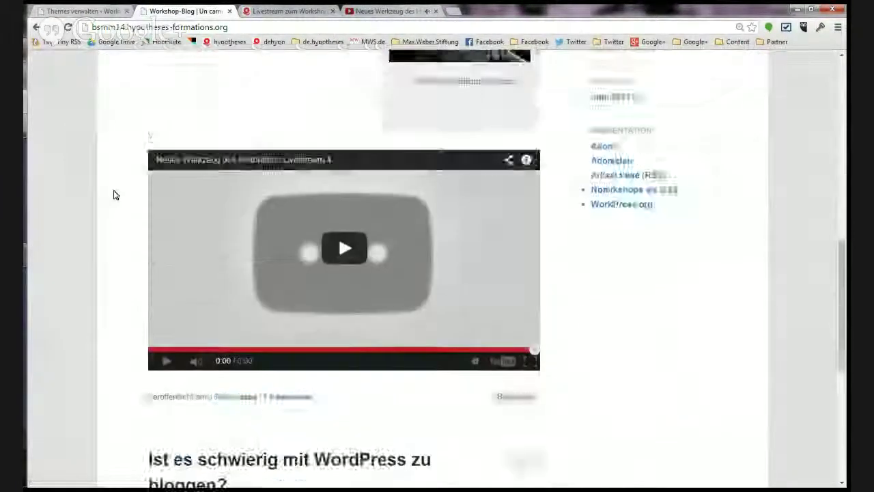
scroll(115, 194, "down", 3)
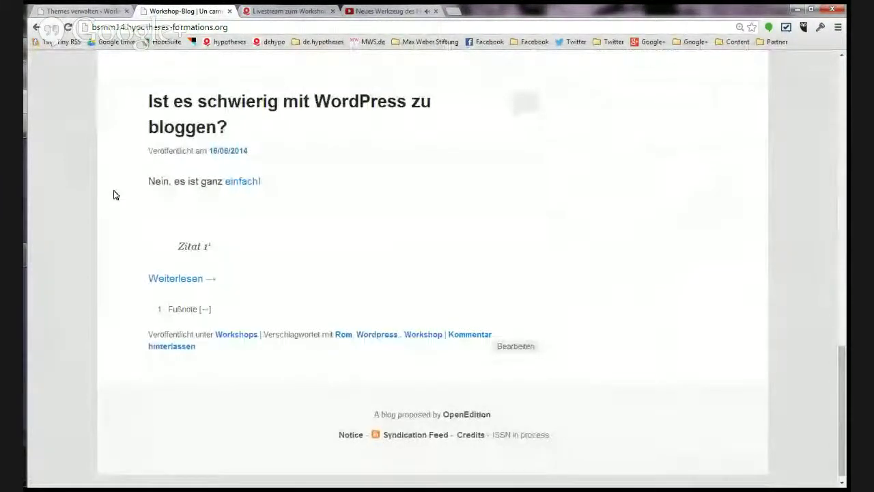
left_click(75, 11)
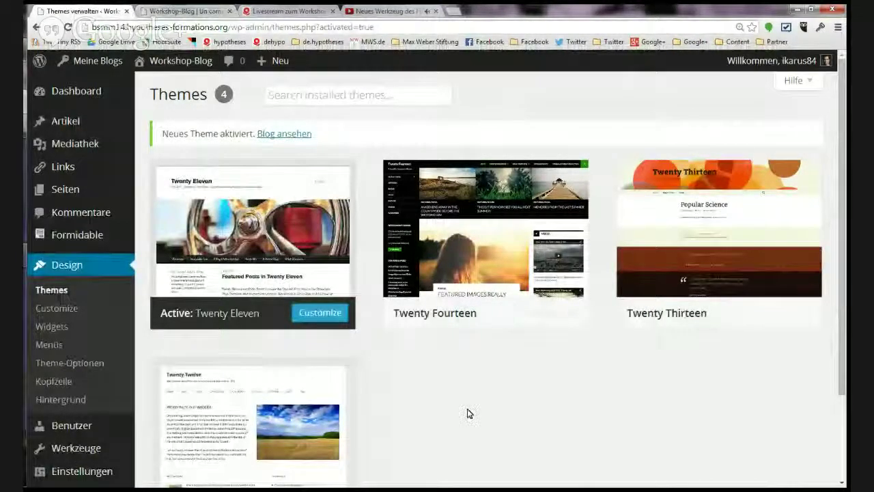
scroll(469, 412, "down", 1)
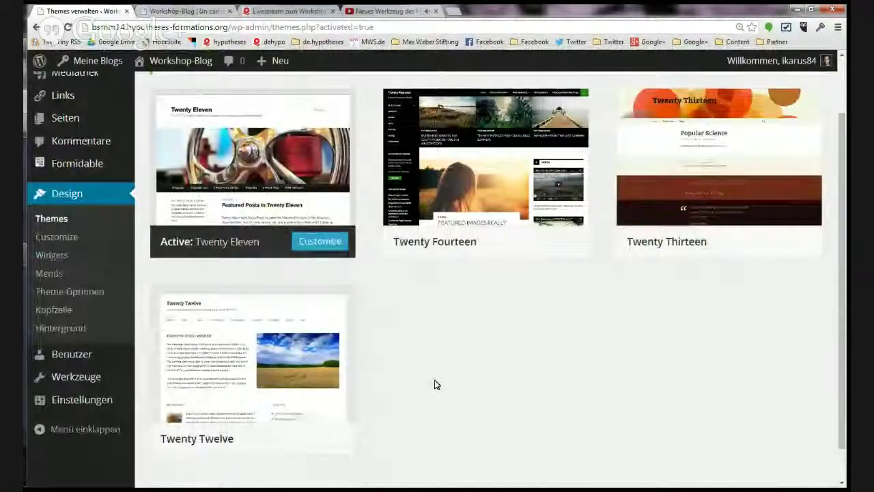
scroll(436, 385, "up", 1)
scroll(437, 385, "down", 1)
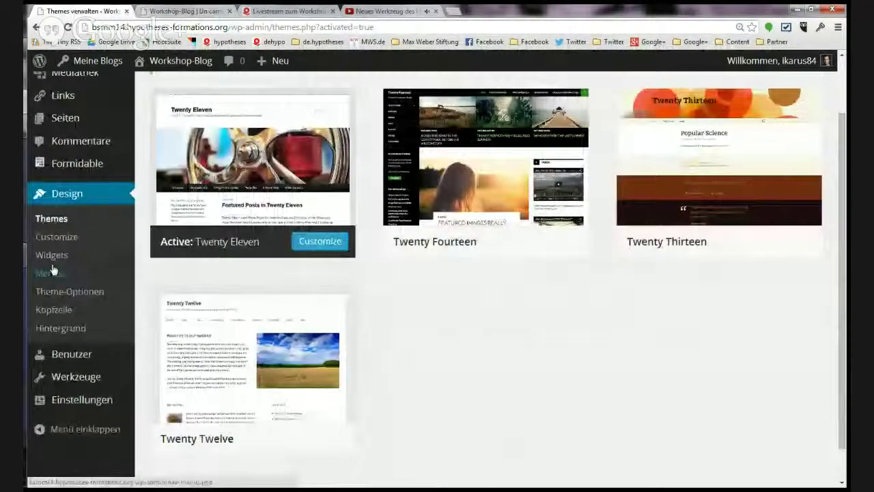
On the Kopfzeile header settings, pick Foto 1.JPG from the computer.
left_click(60, 311)
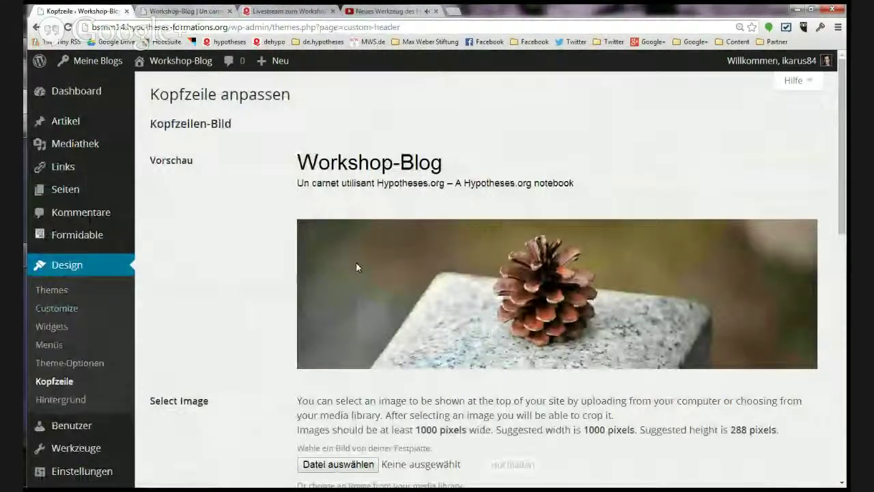
scroll(242, 294, "down", 1)
scroll(220, 294, "down", 2)
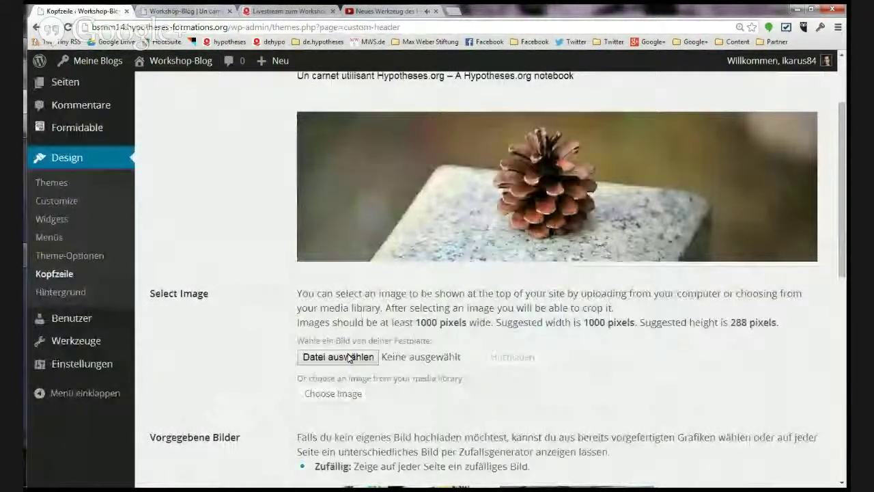
left_click(345, 357)
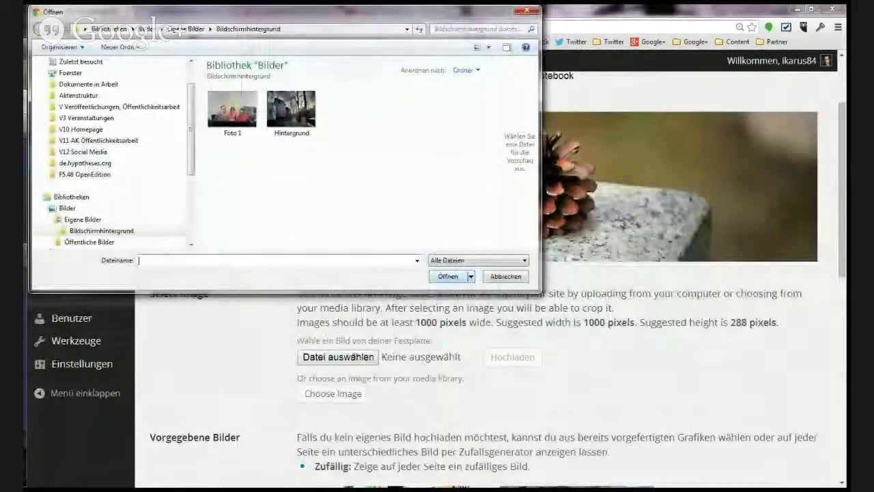
left_click(233, 109)
left_click(448, 276)
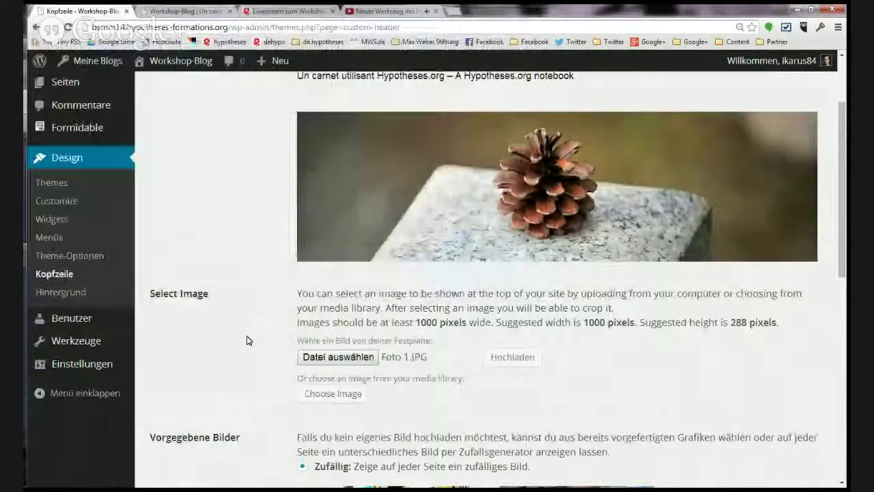
Upload the chosen Foto 1.JPG and follow the upload progress down the page.
left_click(521, 360)
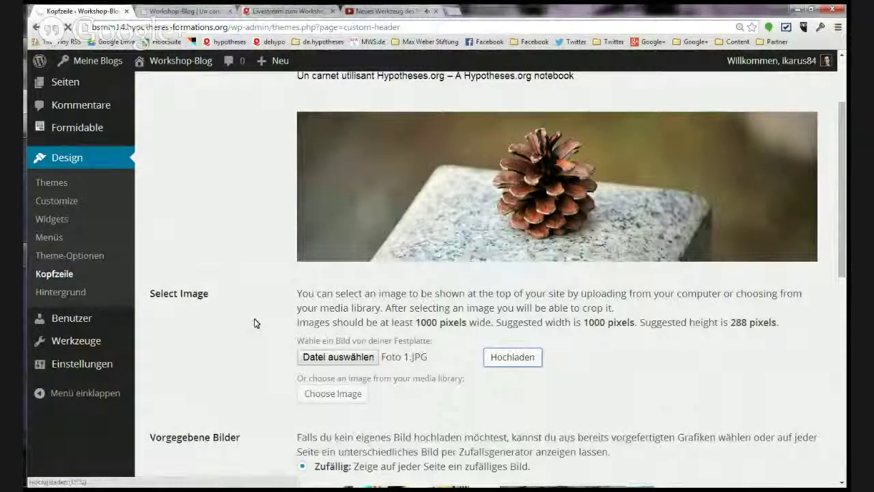
scroll(250, 322, "down", 3)
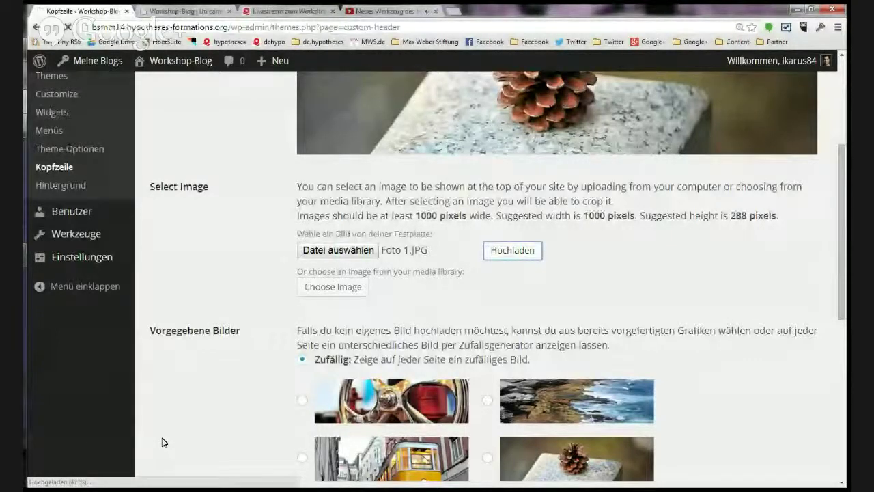
scroll(216, 426, "down", 3)
scroll(215, 426, "down", 2)
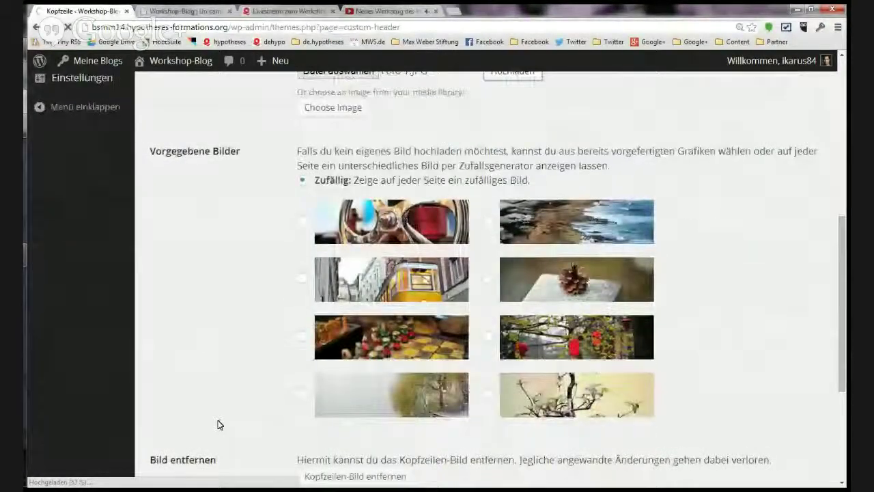
scroll(220, 425, "down", 3)
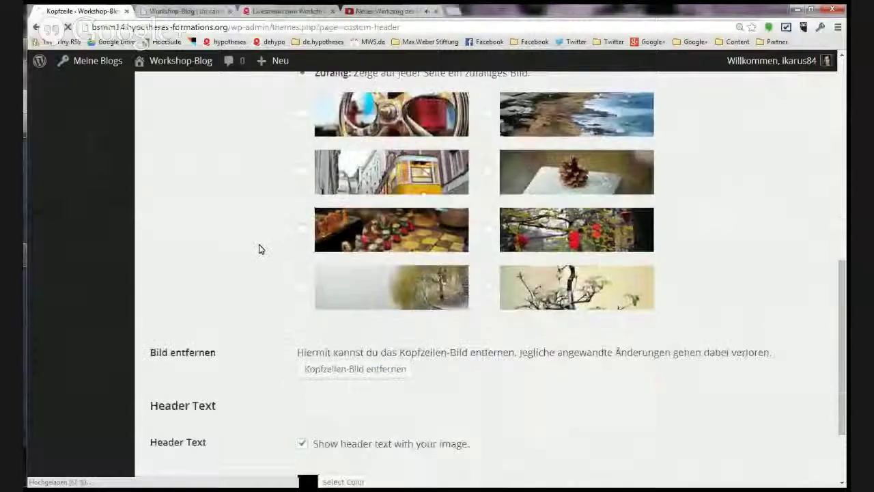
scroll(260, 250, "down", 3)
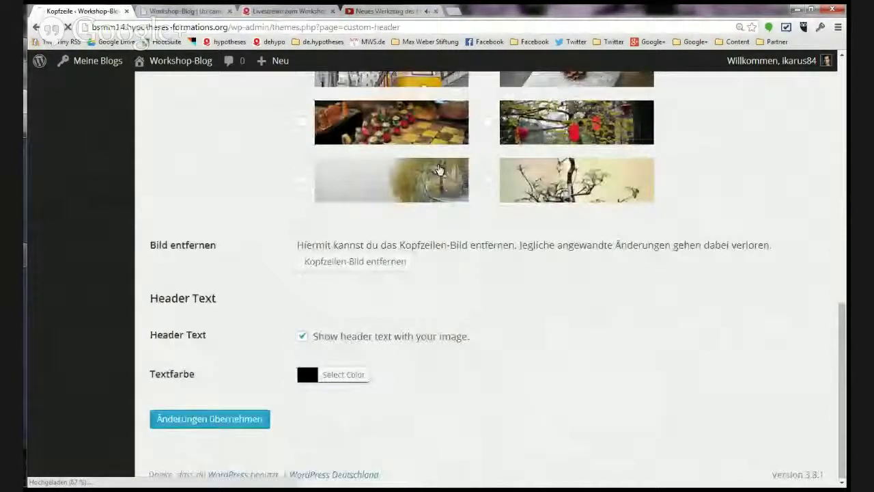
scroll(271, 185, "up", 1)
scroll(264, 191, "up", 3)
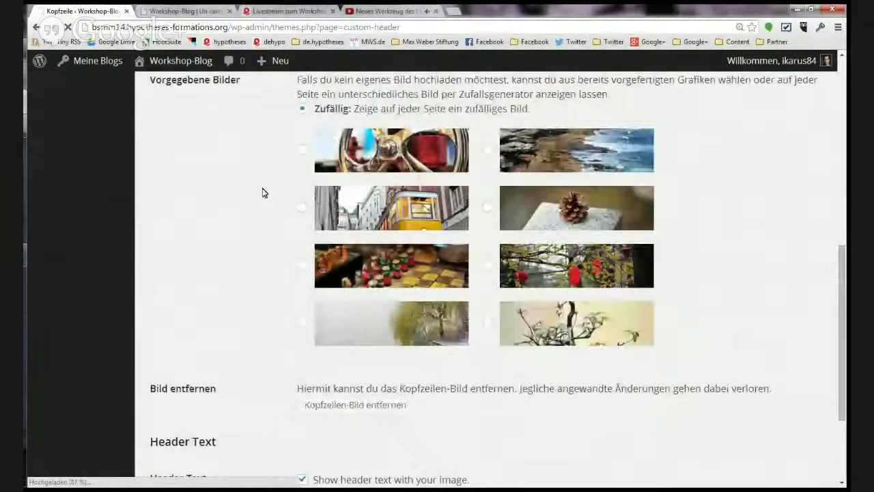
scroll(244, 225, "down", 4)
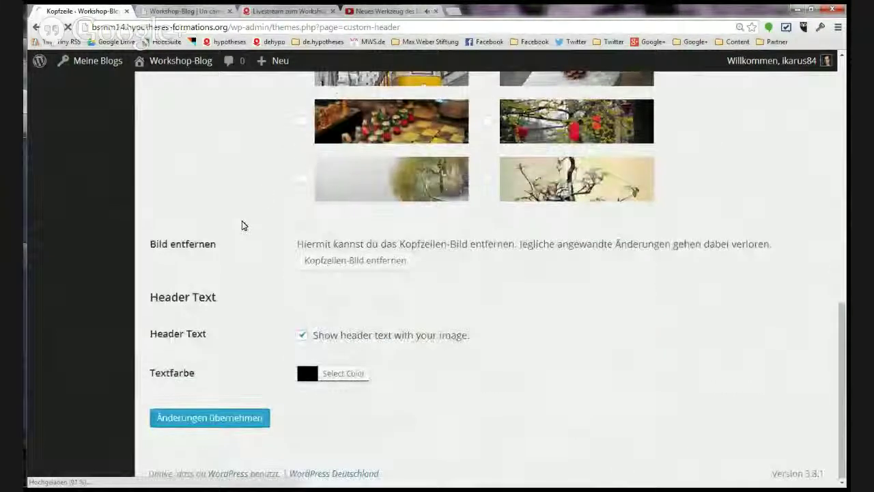
scroll(244, 226, "up", 3)
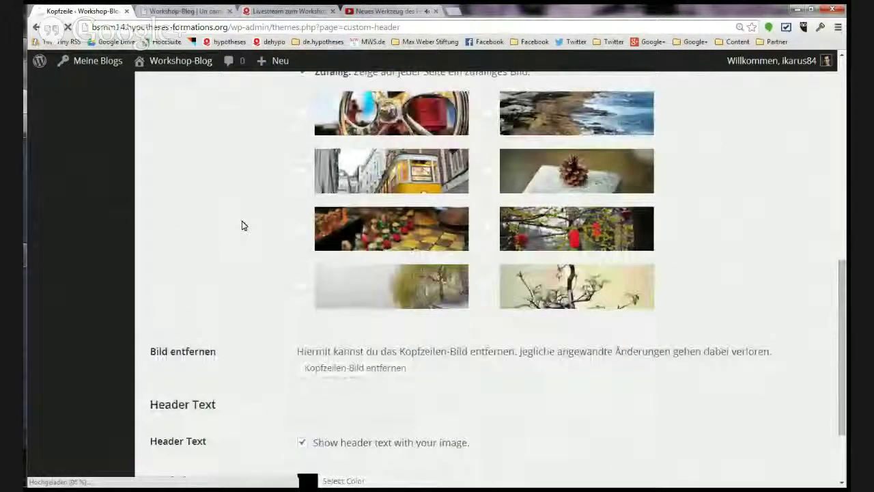
scroll(244, 225, "down", 3)
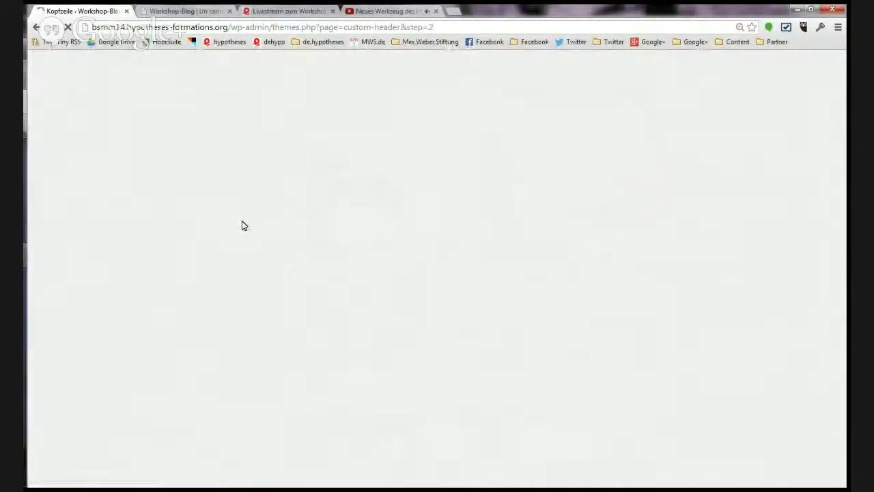
Drag the crop box over the three people and publish the cropped Foto 1 as header.
scroll(287, 240, "down", 4)
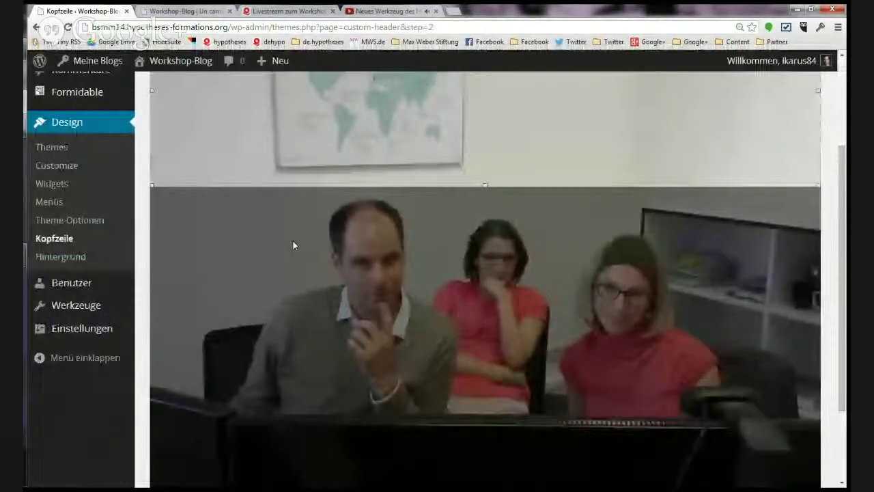
left_click_drag(519, 147, 532, 333)
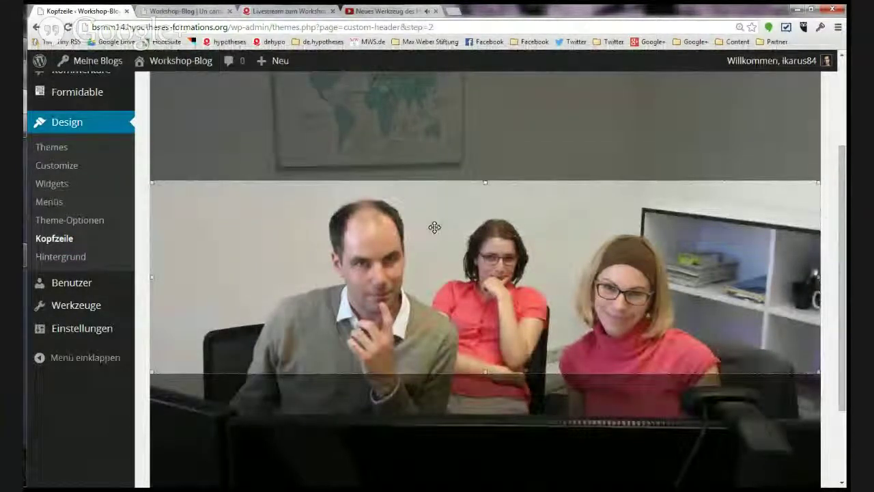
scroll(433, 226, "down", 2)
left_click(208, 454)
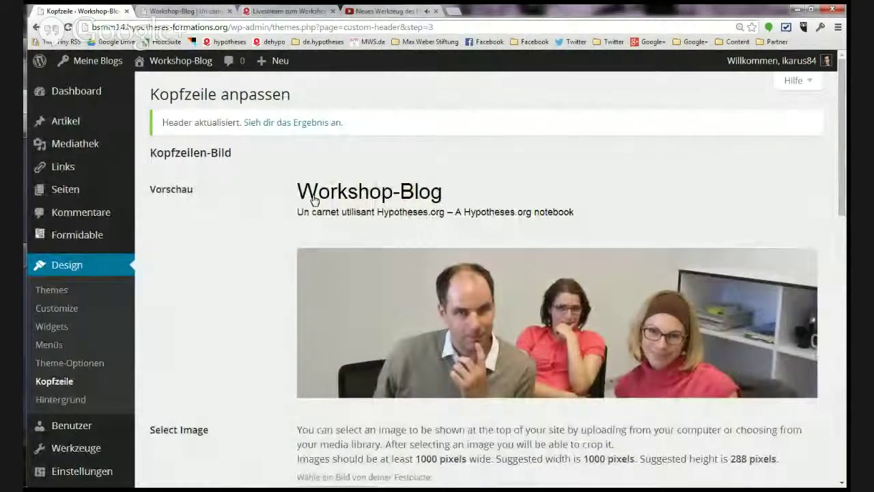
Save the Kopfzeile settings so the cropped group photo becomes the header image.
left_click(198, 12)
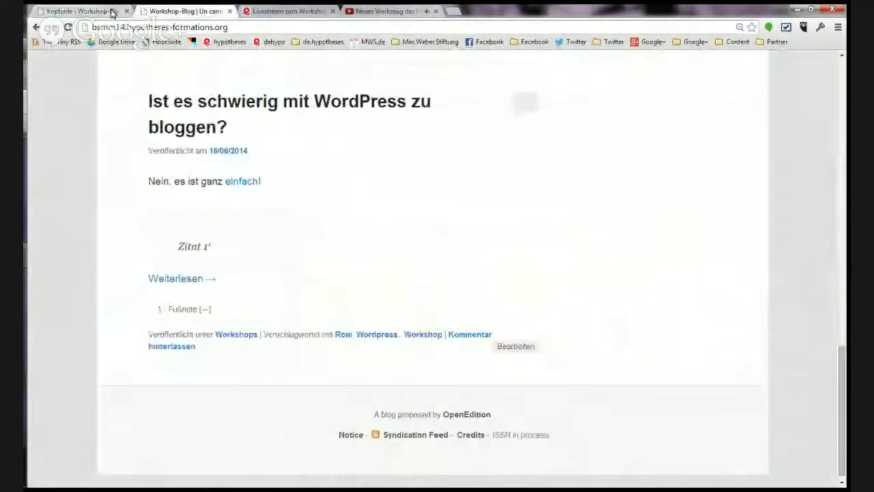
left_click(82, 10)
scroll(542, 327, "down", 4)
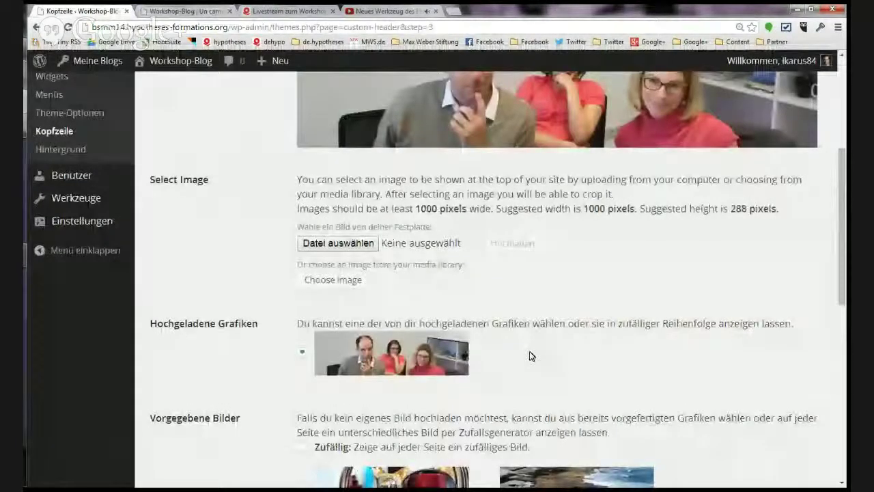
scroll(531, 356, "down", 7)
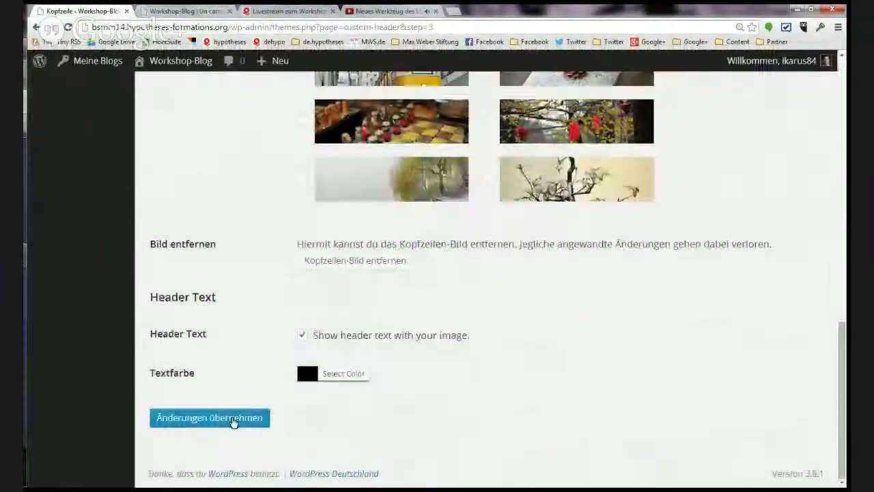
left_click(233, 418)
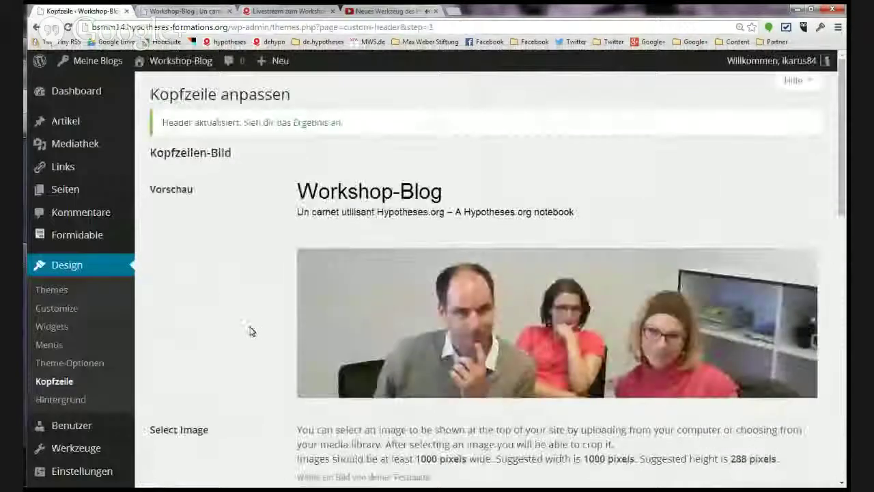
Reload the live blog to check the new header photo, then return to Kopfzeile.
left_click(184, 11)
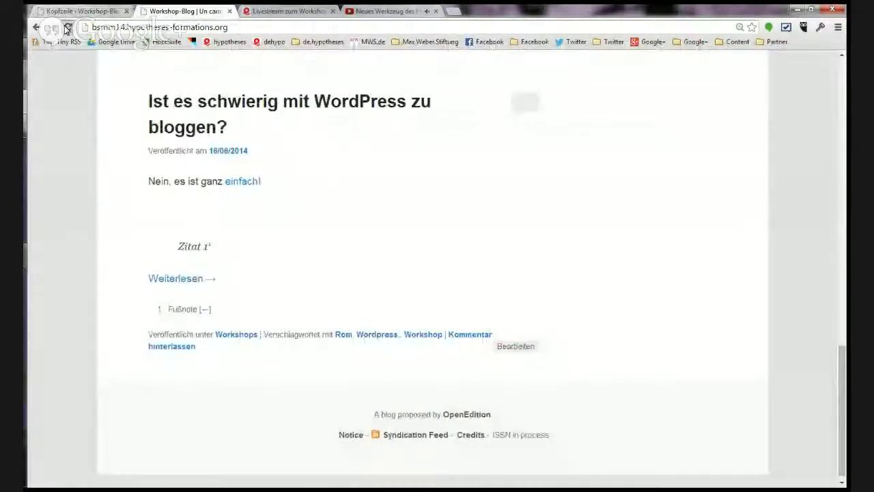
left_click(67, 29)
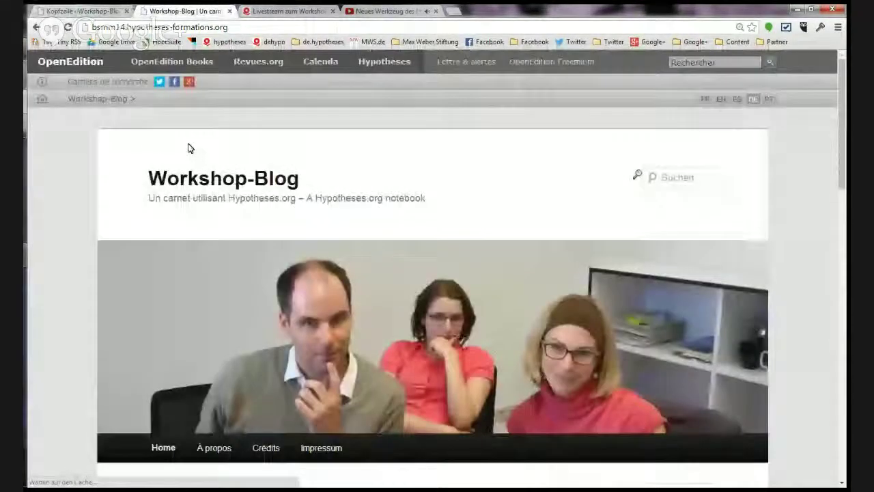
scroll(106, 178, "down", 2)
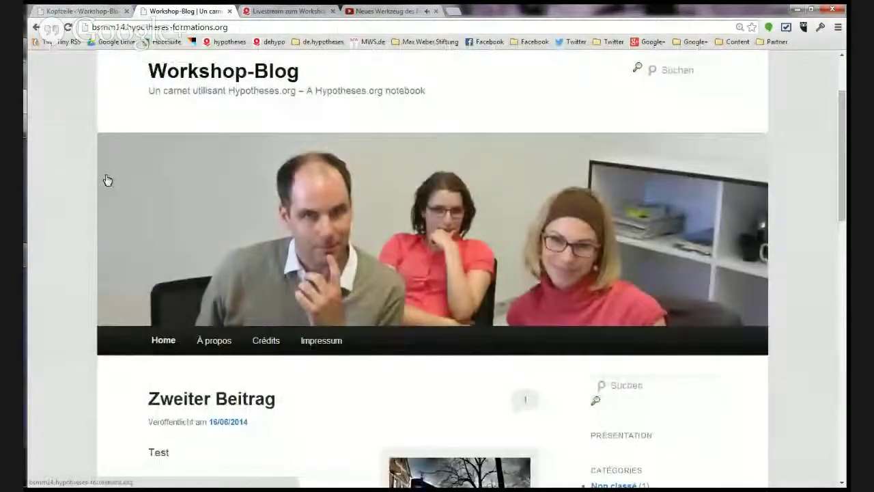
left_click(82, 11)
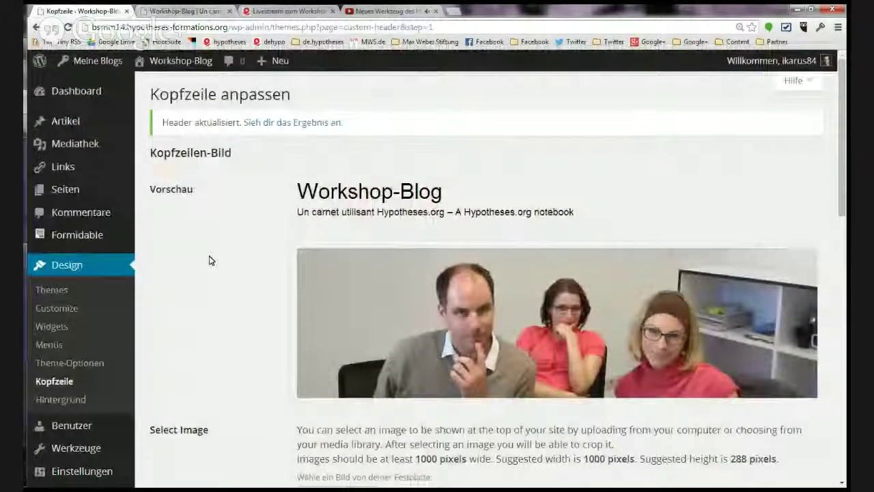
scroll(211, 260, "down", 4)
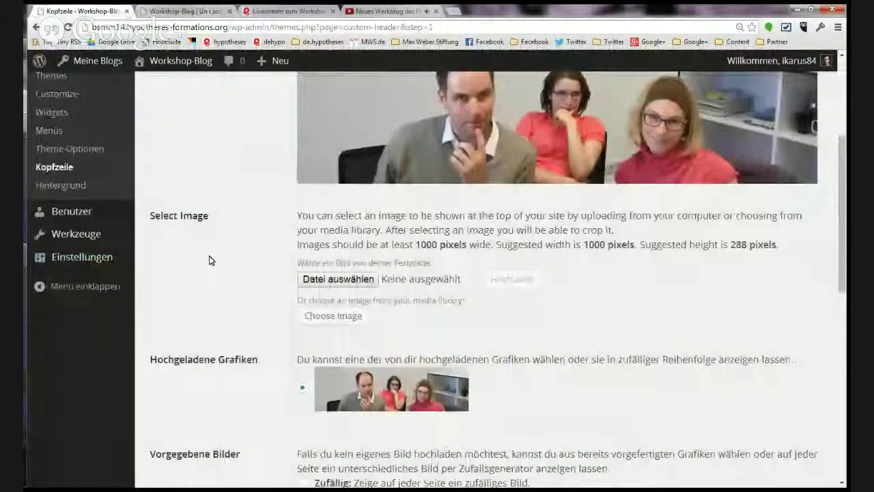
scroll(209, 260, "up", 4)
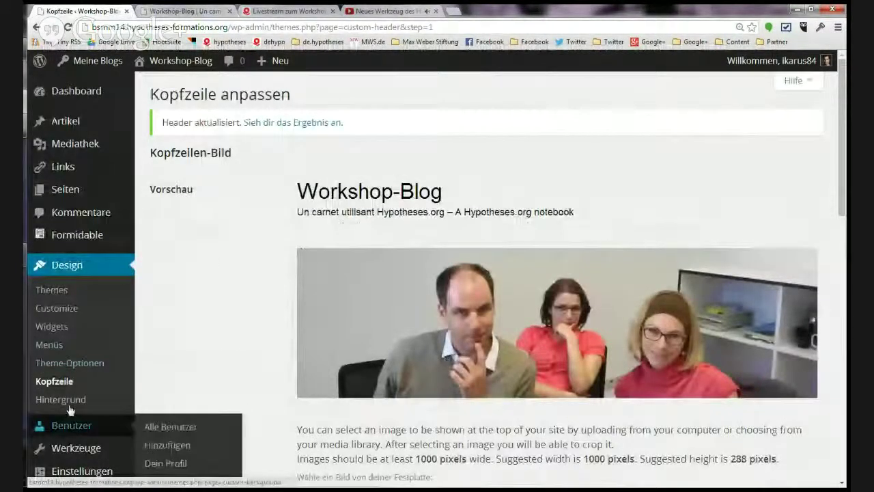
scroll(205, 361, "down", 1)
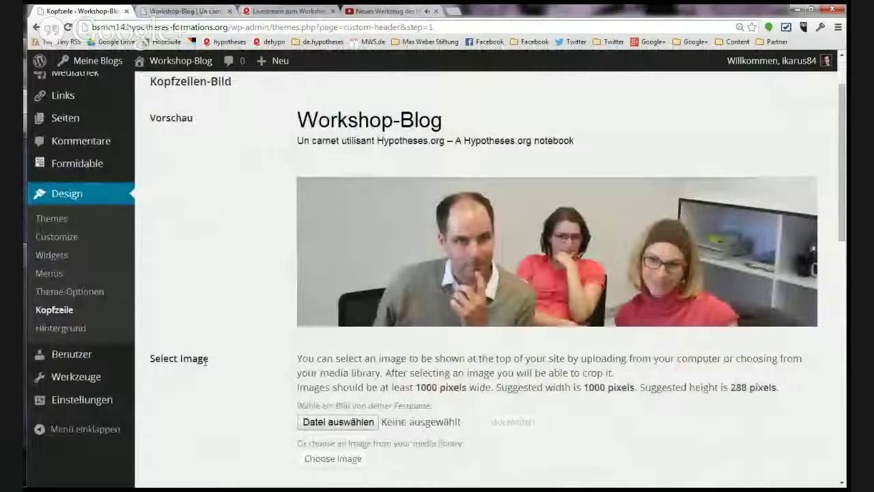
Select the current tagline under the Workshop-Blog title, then head back to the admin settings.
left_click(183, 10)
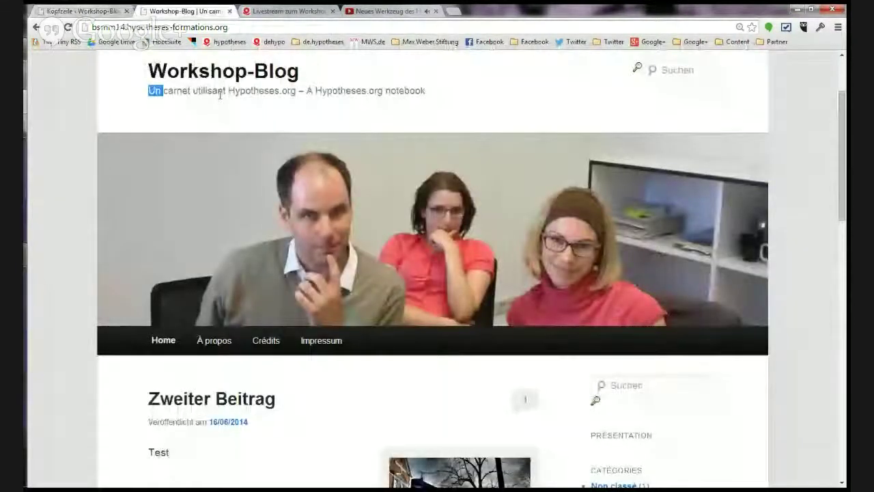
left_click_drag(442, 93, 150, 83)
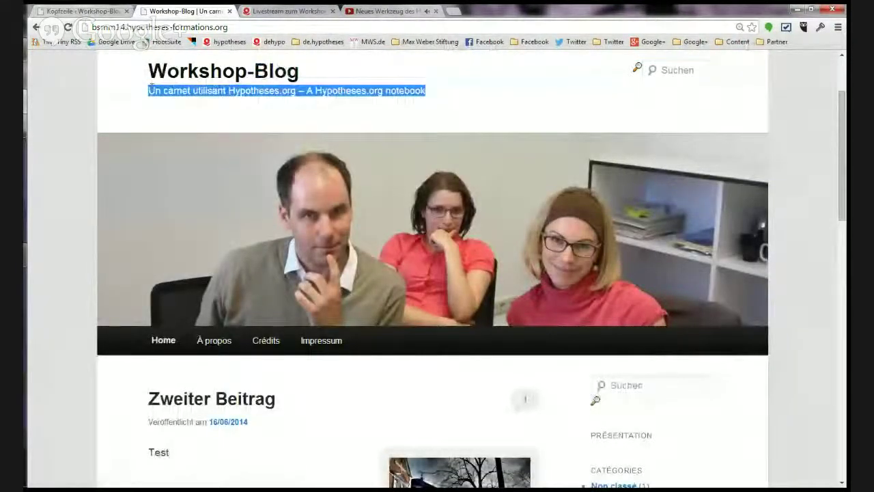
left_click(82, 12)
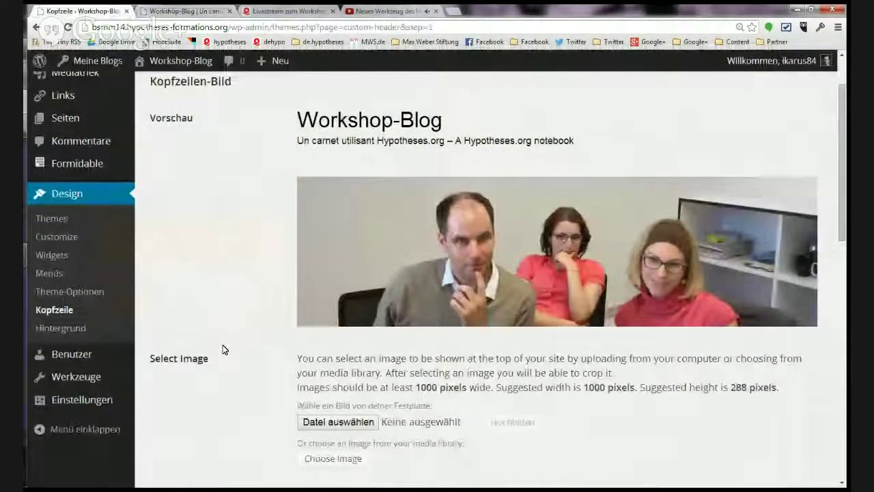
mouse_move(71, 401)
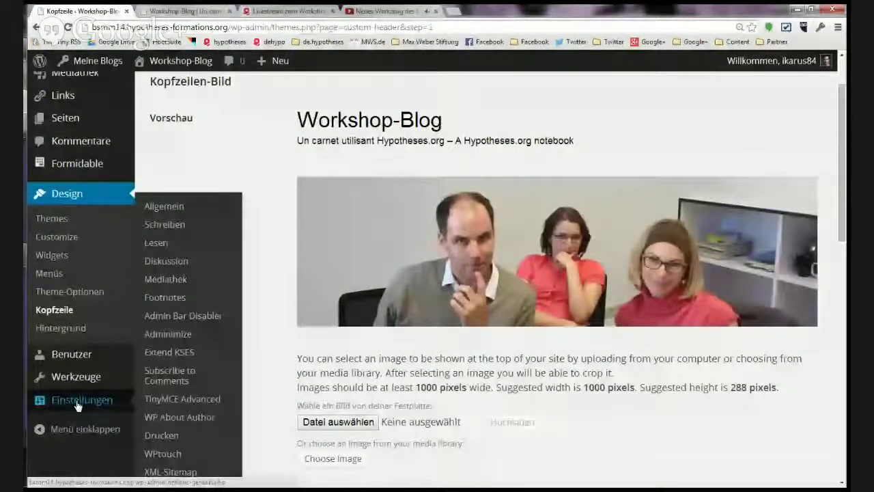
Under Einstellungen › Allgemein, change the Slogan field to 'Was wir so machen!' and save.
left_click(172, 208)
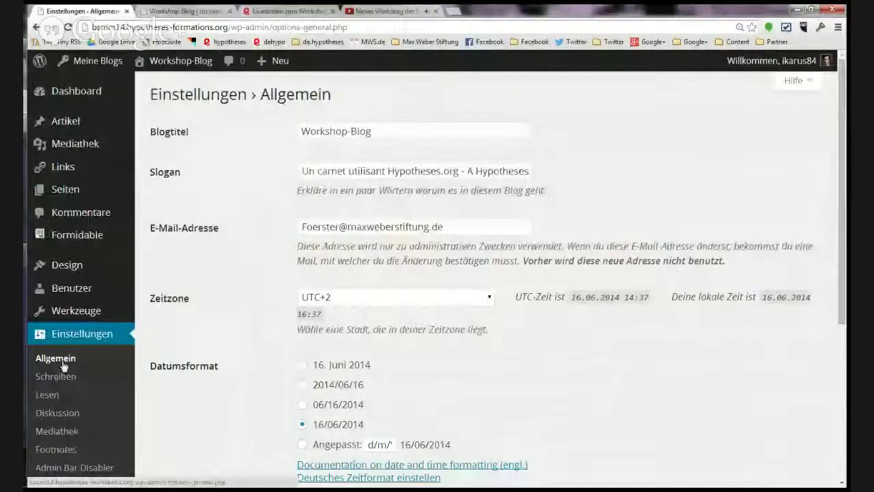
left_click(418, 127)
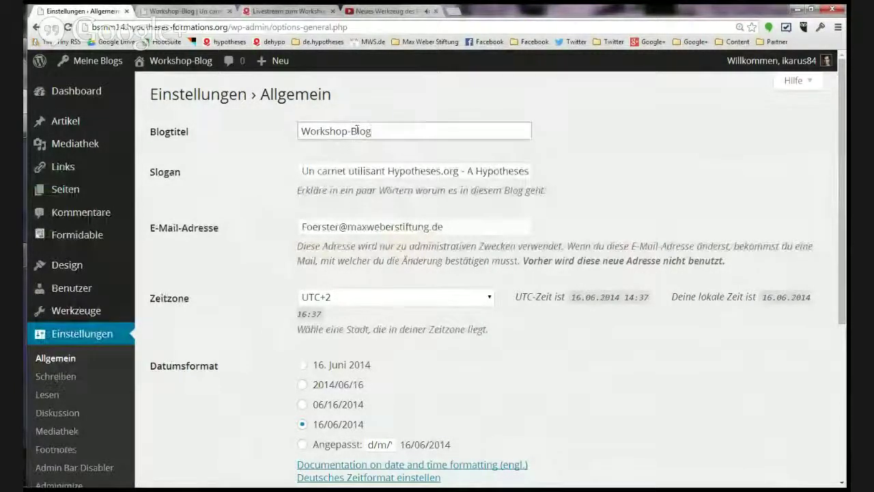
left_click(329, 169)
key("ctrl+a")
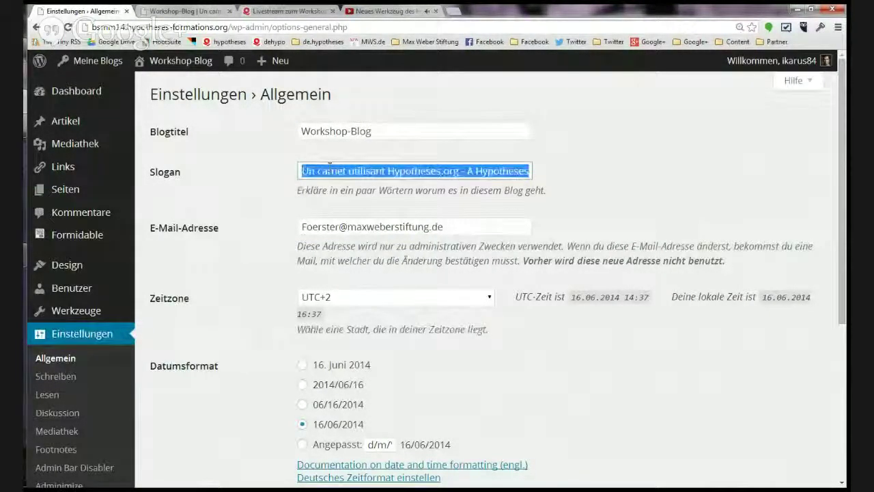
type("Was")
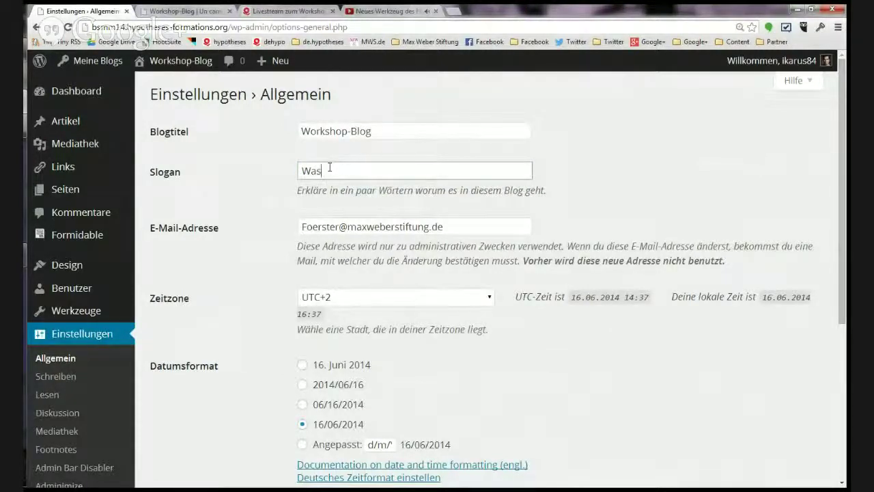
type(" wir so machen!")
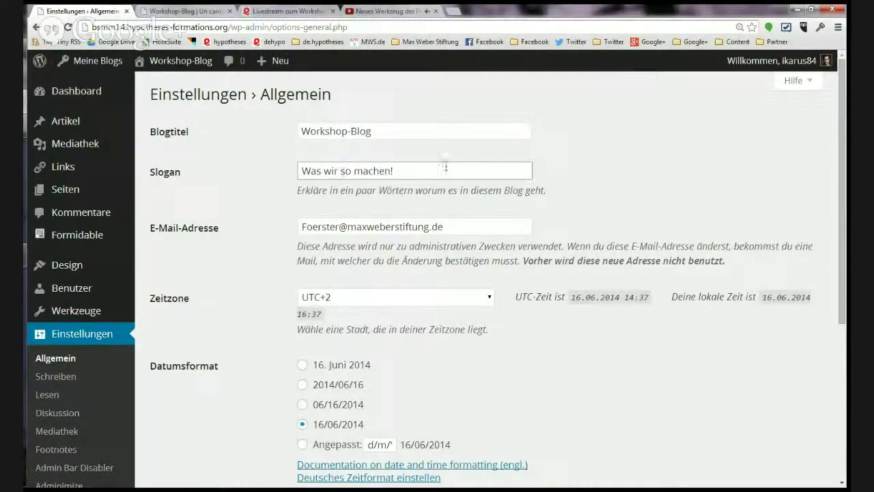
scroll(253, 364, "down", 4)
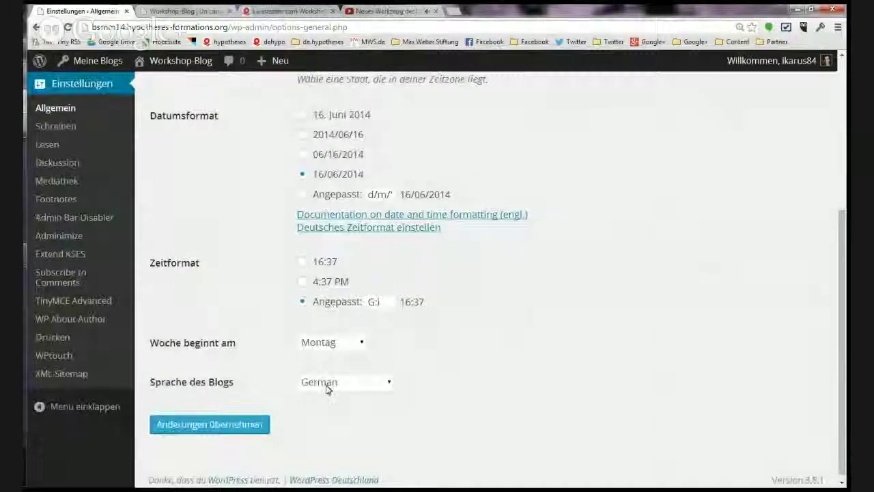
left_click(236, 430)
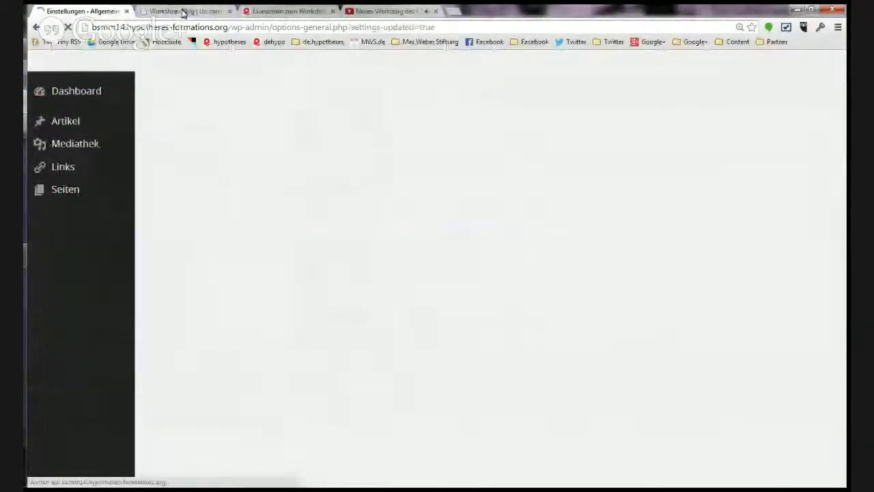
Reload the blog, confirm 'Einstellungen gespeichert', and view the 'Was wir so machen!' tagline.
left_click(183, 11)
left_click(68, 27)
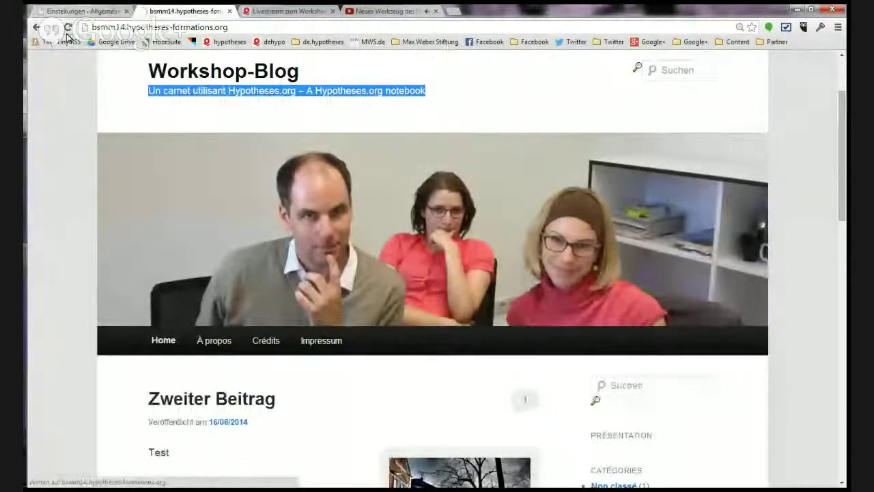
scroll(125, 213, "down", 3)
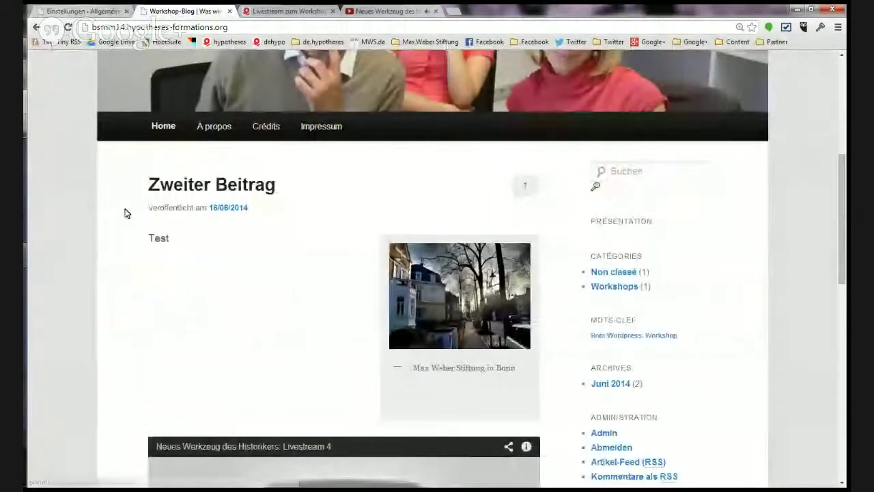
left_click(86, 12)
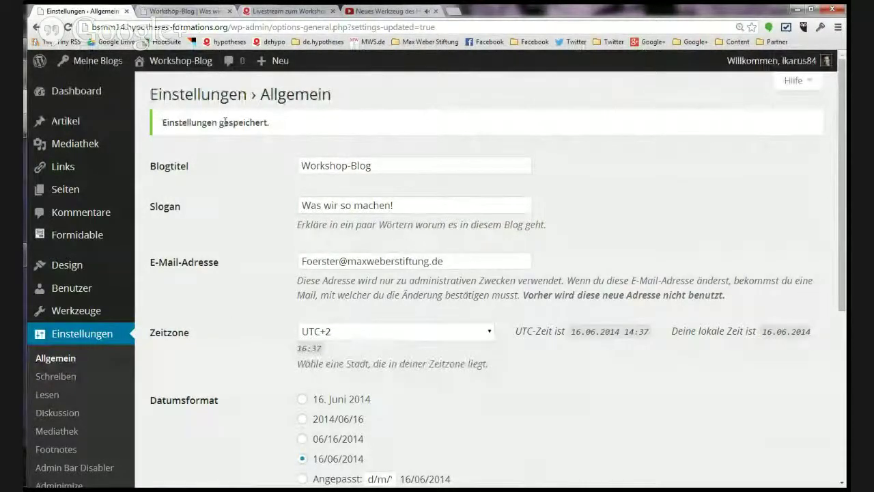
left_click(186, 11)
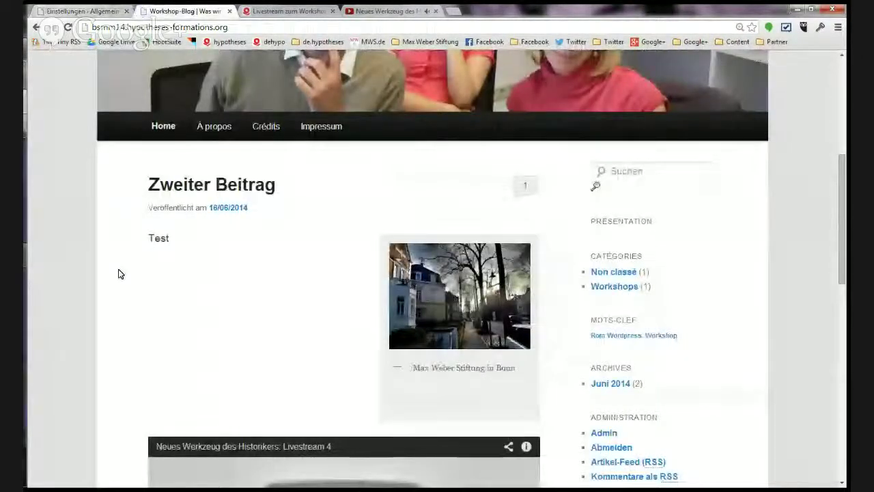
scroll(118, 273, "up", 3)
scroll(117, 275, "up", 1)
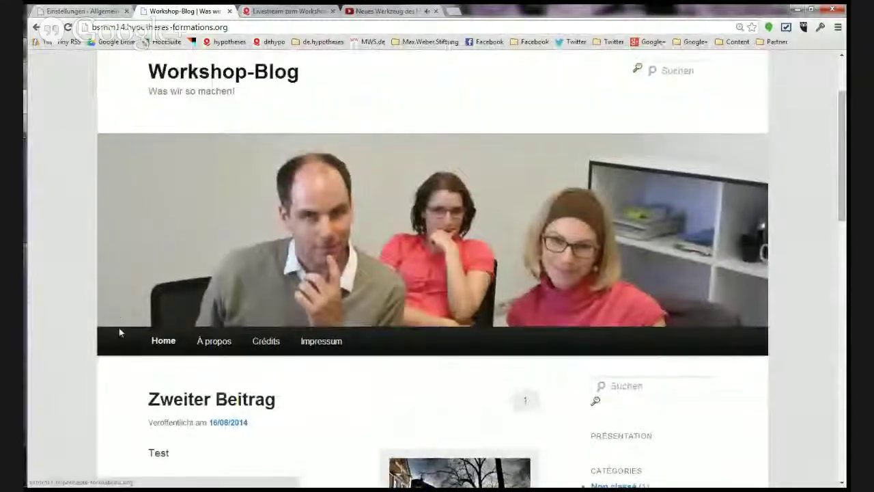
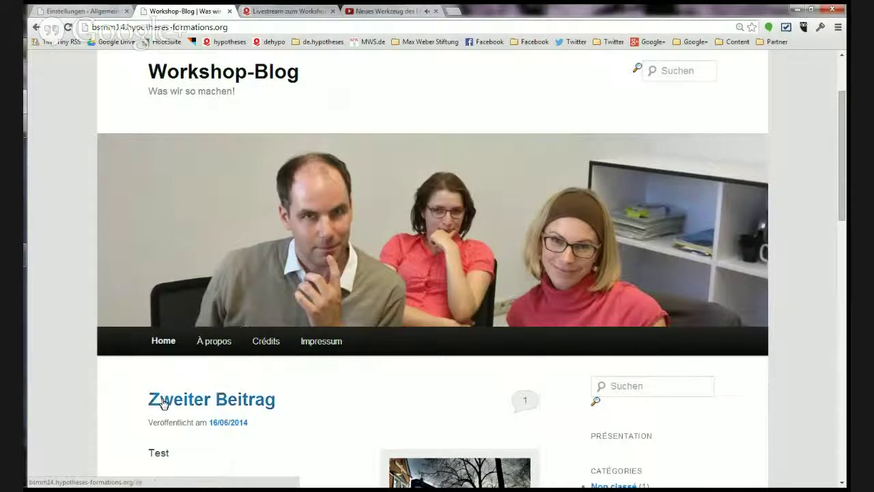
Reload the Workshop-Blog front page, then review its General Settings with tagline 'Was wir so machen!'.
left_click(161, 345)
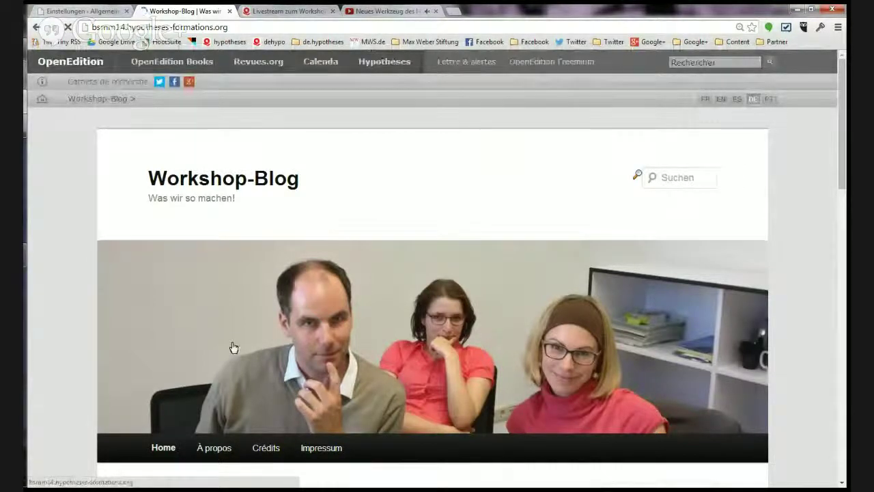
scroll(233, 347, "down", 2)
left_click(82, 11)
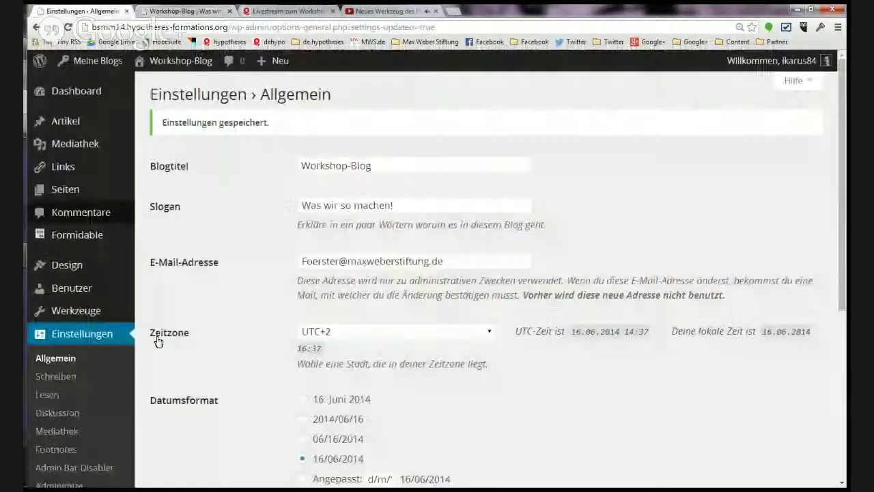
key("ctrl+plus")
scroll(176, 338, "down", 2)
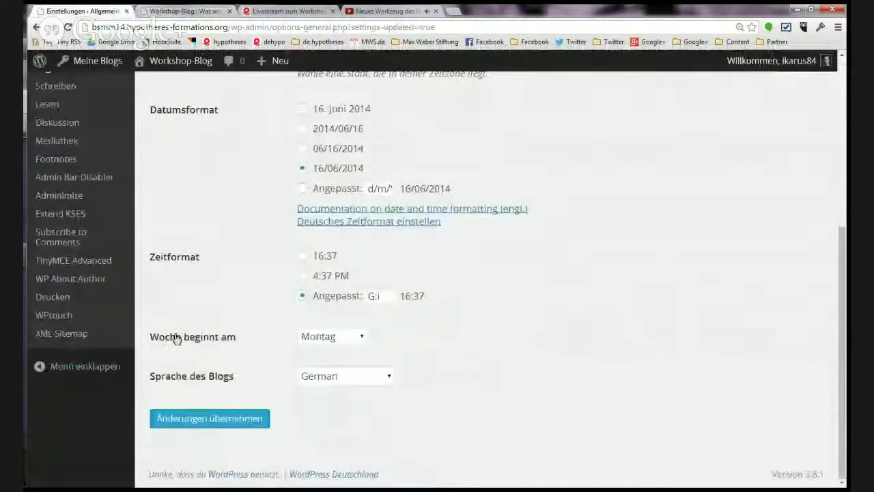
scroll(176, 338, "up", 5)
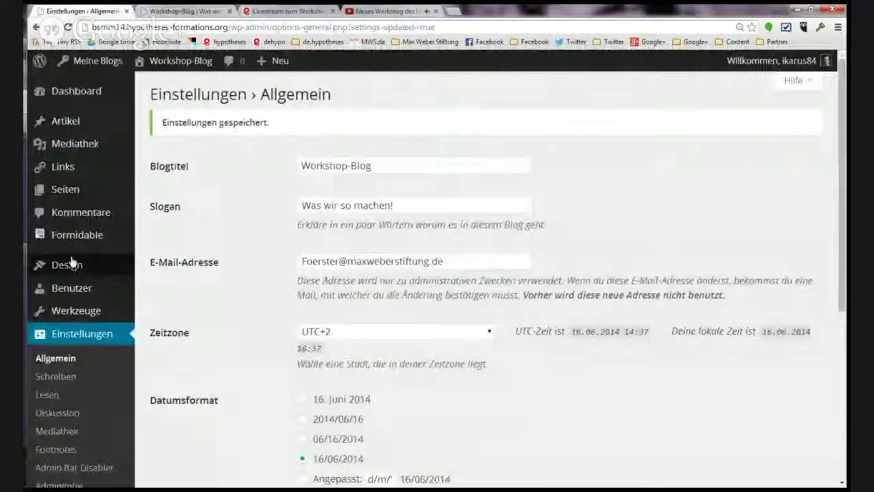
Build Menu 1 from Startseite, À propos, Crédits and Impressum, keeping Startseite at the top.
mouse_move(72, 263)
left_click(154, 323)
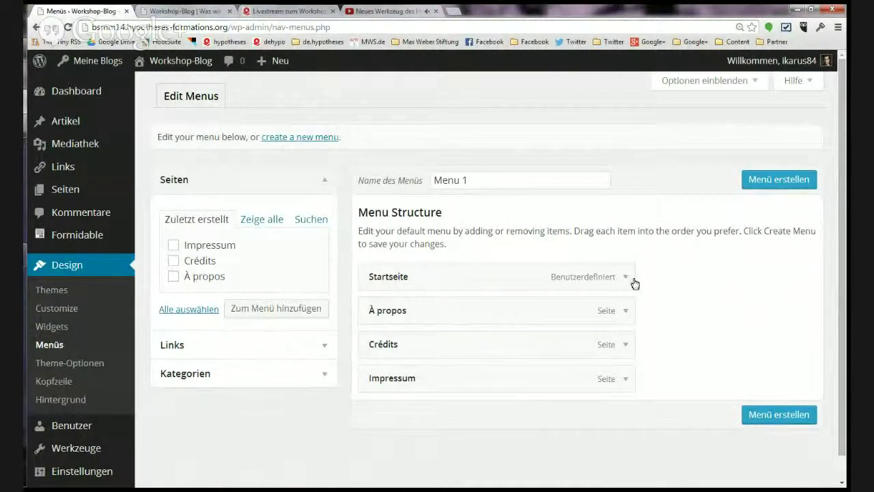
key("ctrl+Tab")
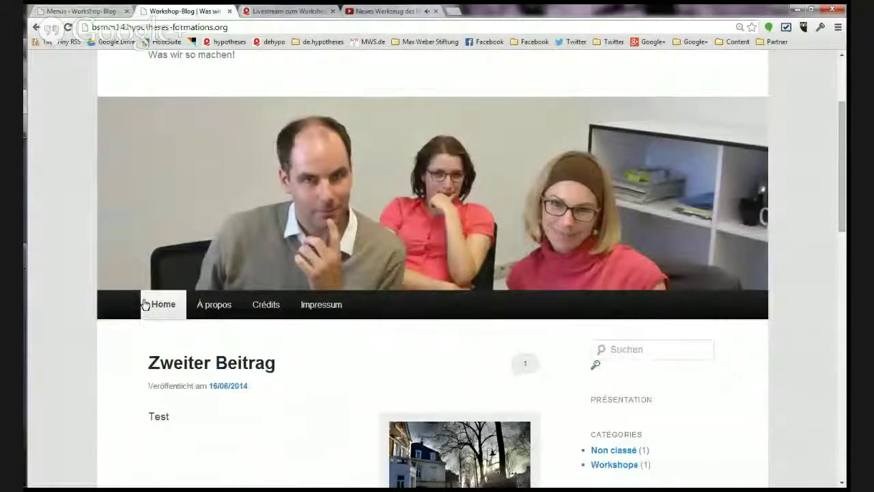
key("ctrl+shift+Tab")
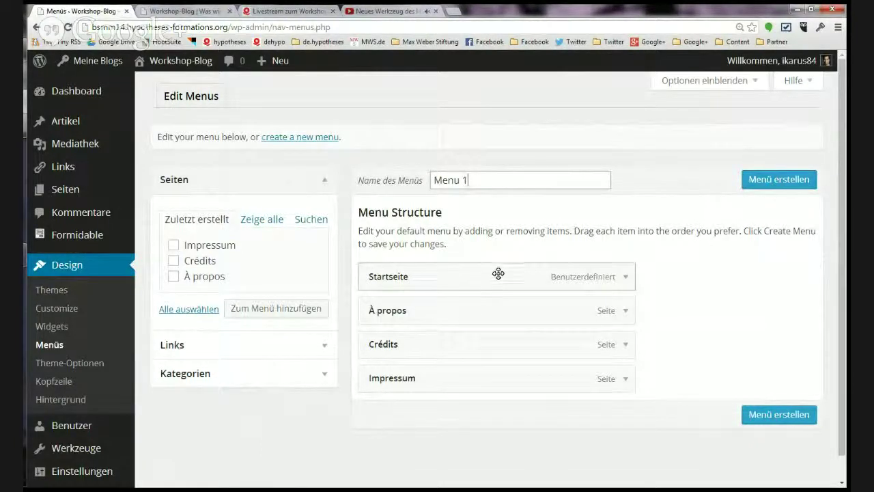
left_click_drag(498, 273, 475, 334)
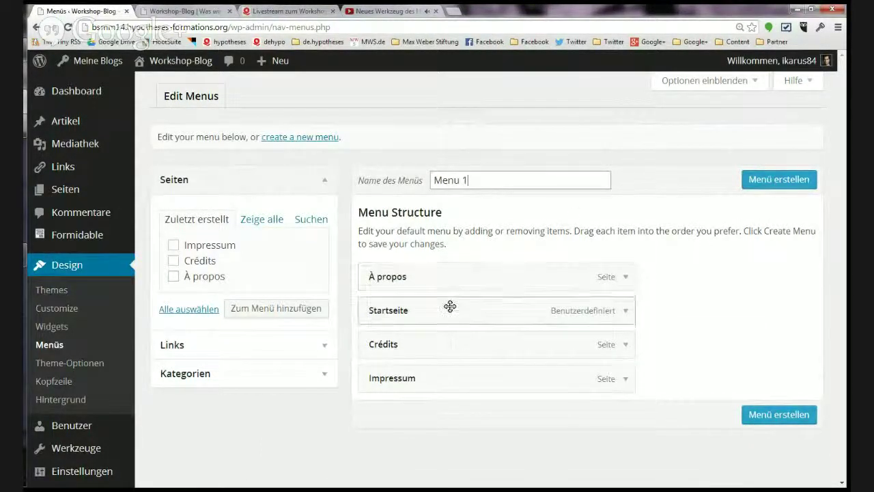
left_click_drag(452, 300, 444, 274)
left_click(772, 179)
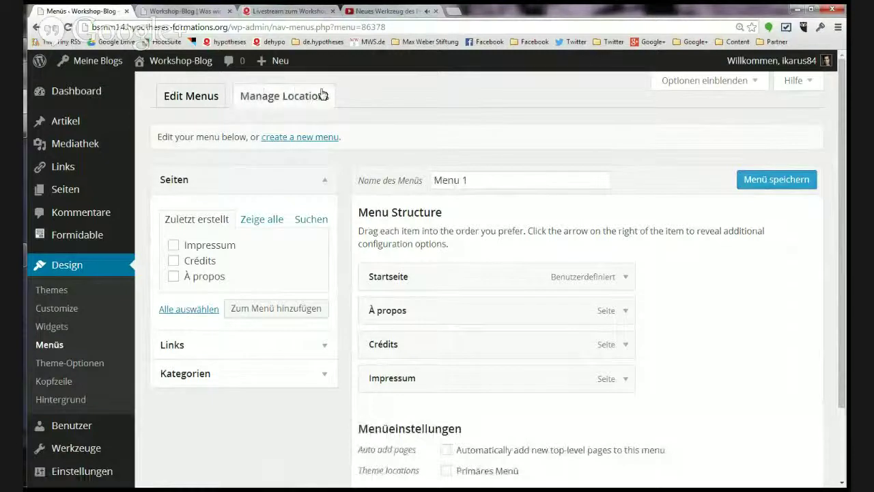
Assign Menu 1 to the Primäres Menü theme location and save the change.
left_click(265, 99)
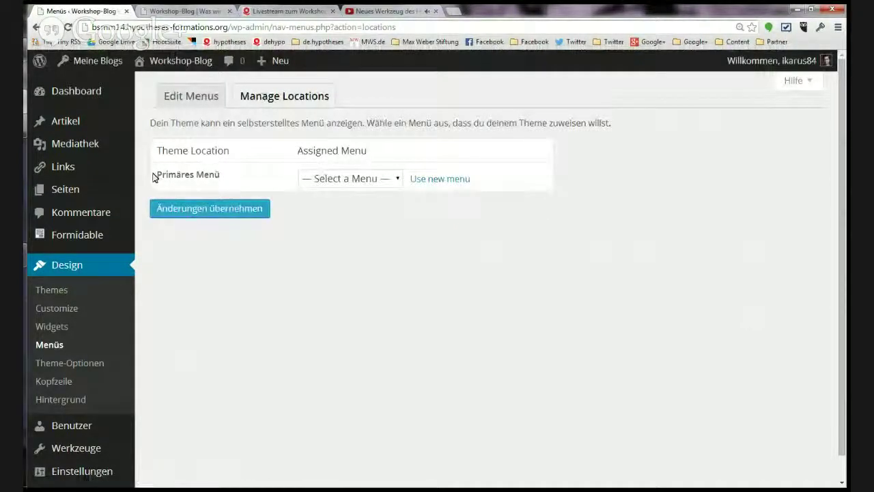
left_click_drag(156, 176, 224, 171)
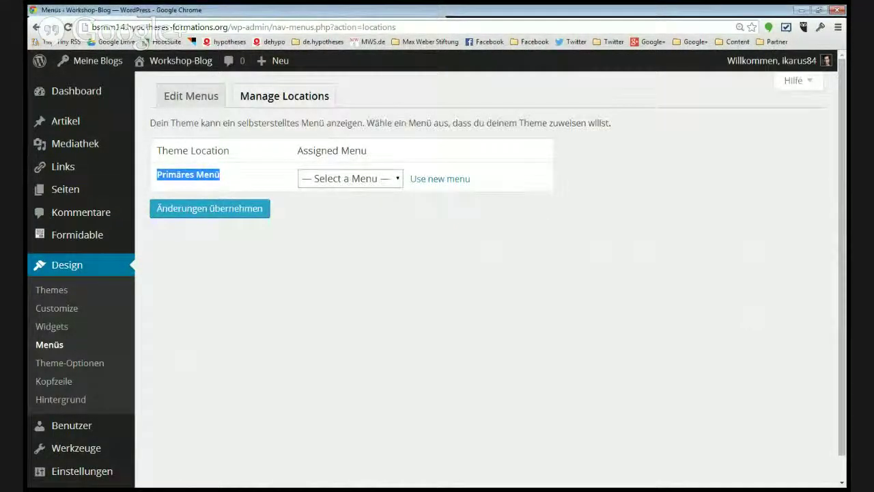
left_click(341, 205)
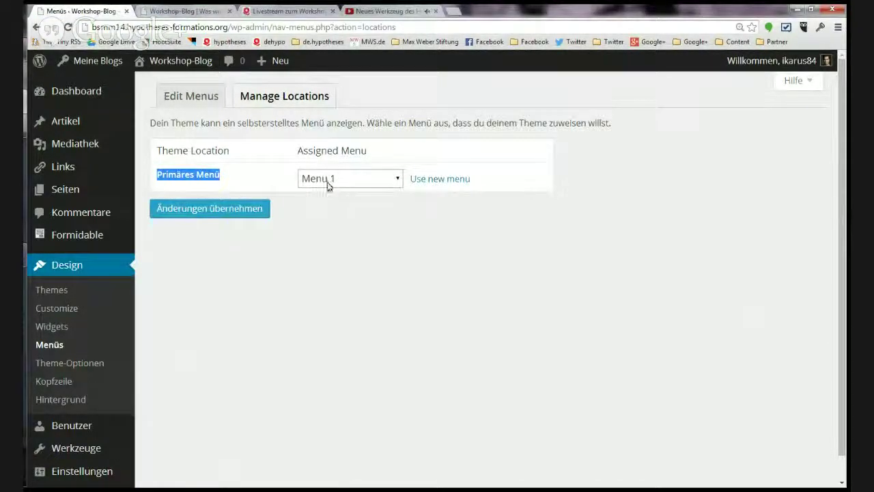
left_click(250, 209)
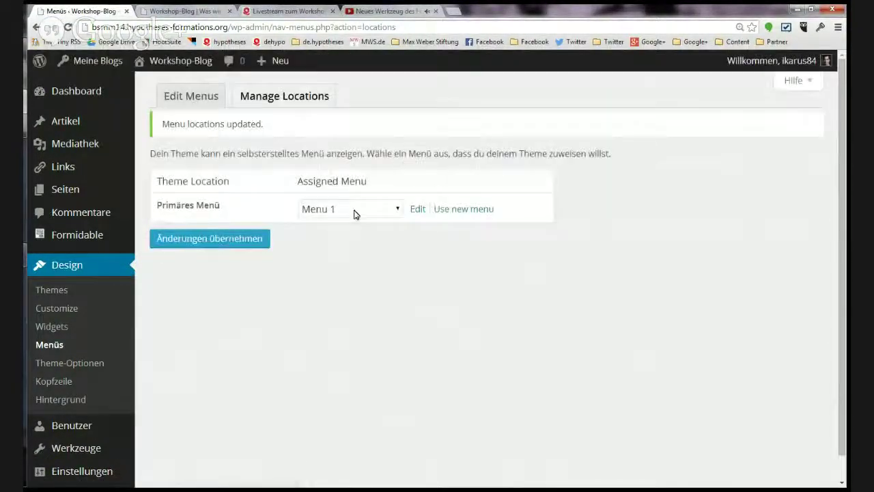
Reload the blog front page to see the new menu, then return to editing Menu 1.
key("ctrl+Tab")
key("F5")
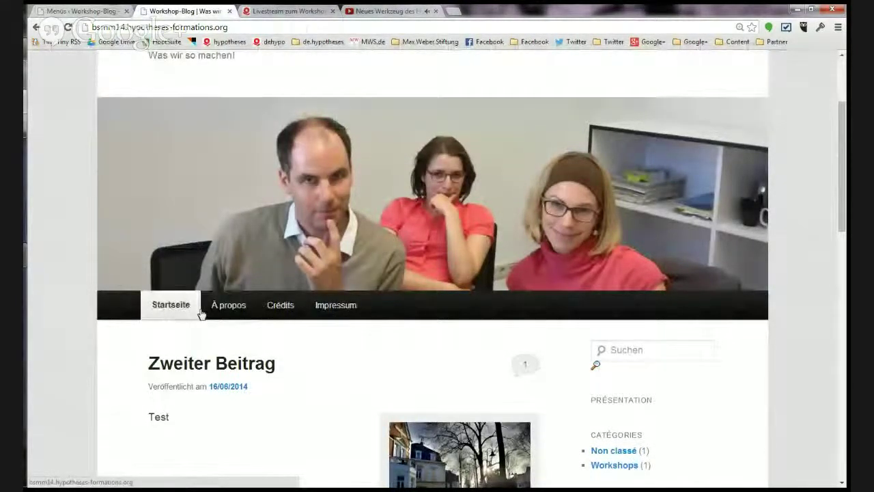
left_click(85, 12)
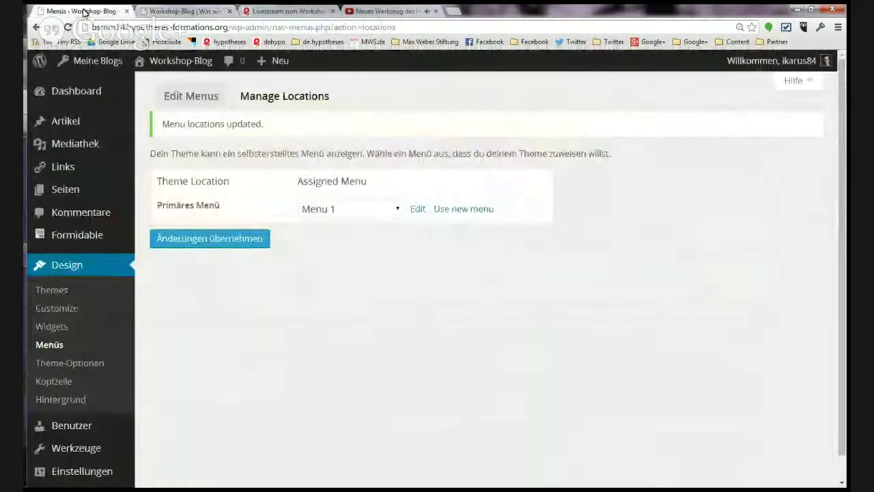
left_click(179, 97)
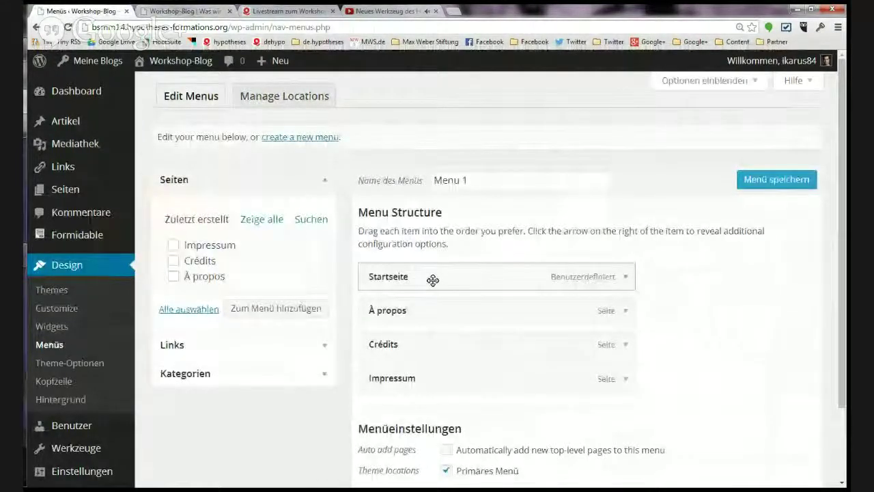
Remove the Crédits and À propos items from Menu 1.
left_click_drag(433, 280, 453, 275)
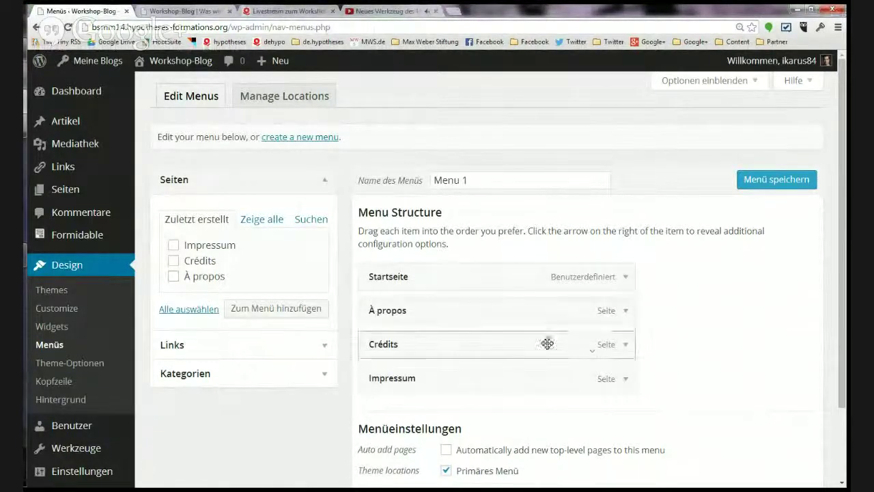
left_click(624, 345)
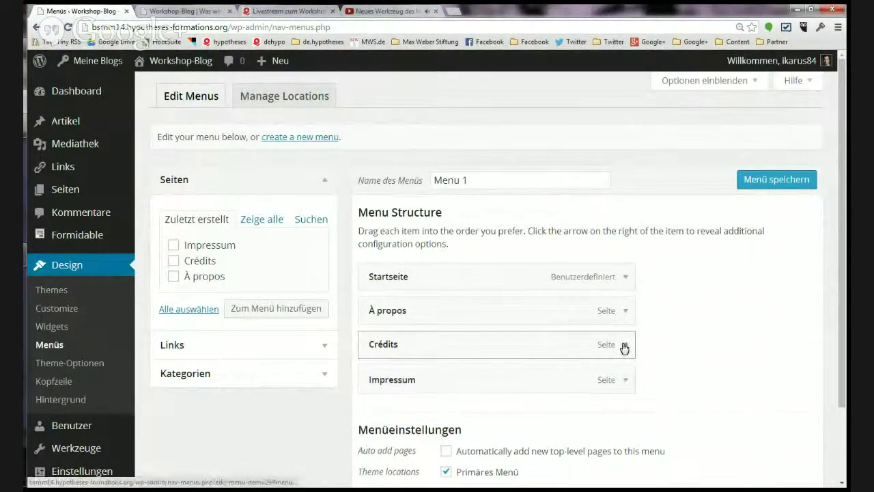
scroll(638, 338, "down", 2)
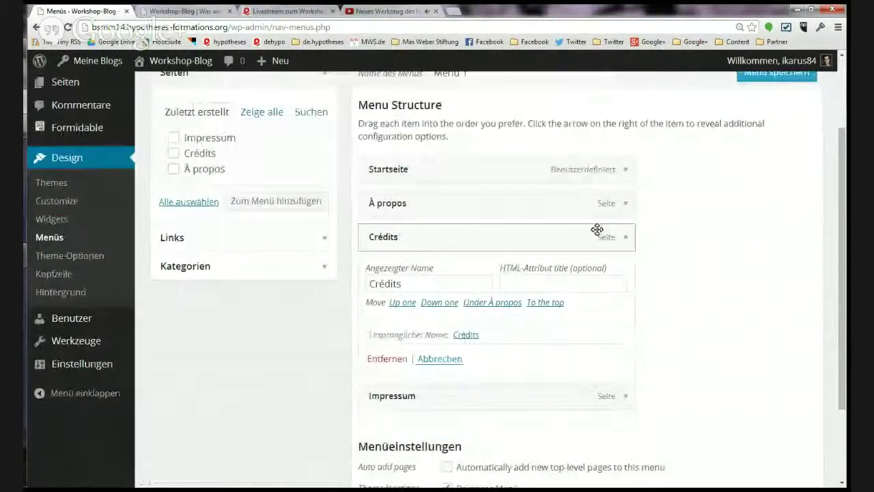
left_click(403, 356)
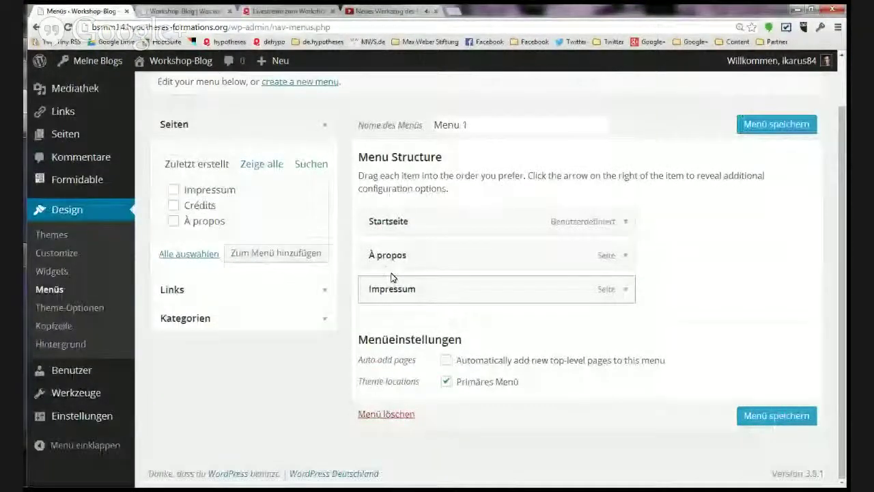
left_click(393, 257)
left_click(398, 377)
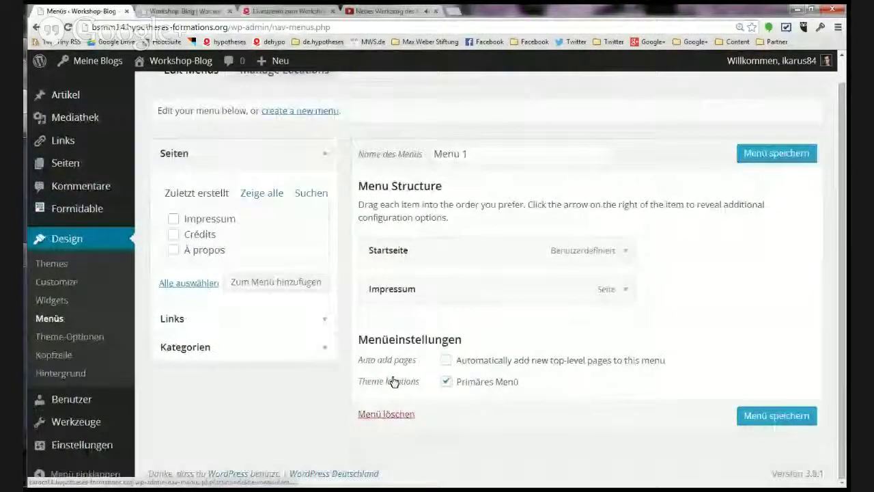
Rename the Startseite item's displayed name to Start and save the menu.
left_click(508, 262)
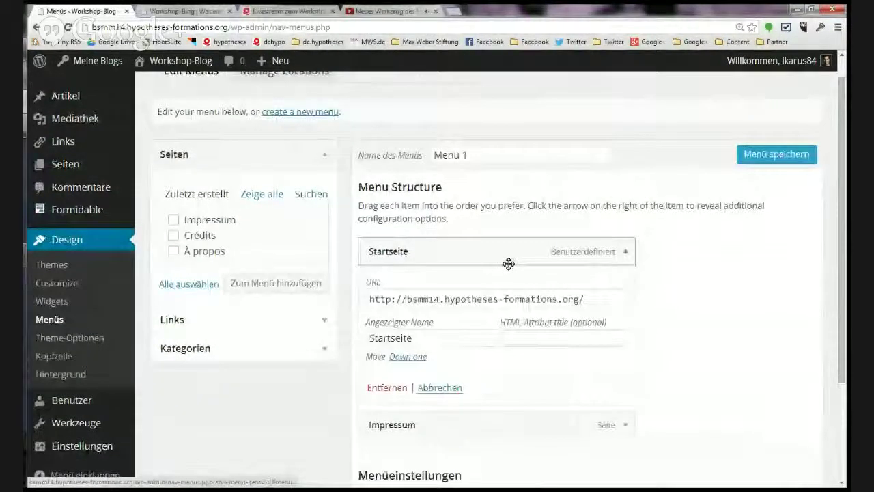
left_click(424, 336)
key("BackSpace")
key("BackSpace")
key("BackSpace")
key("BackSpace")
key("BackSpace")
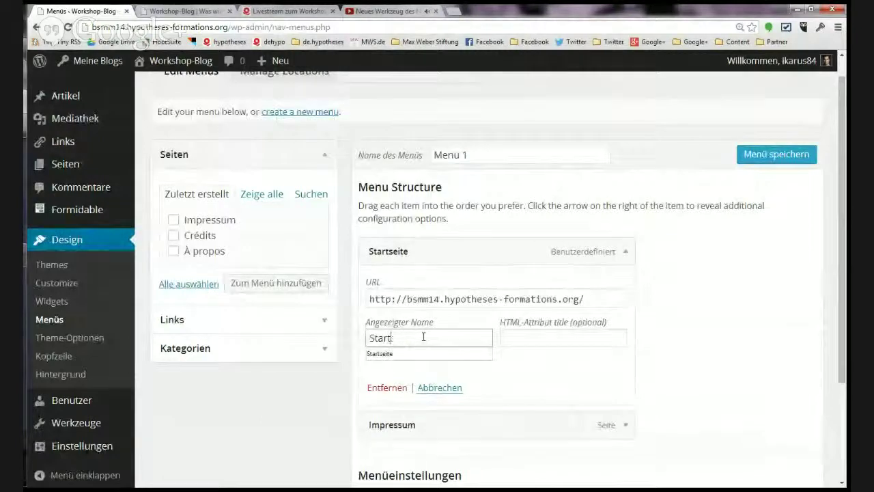
left_click(774, 157)
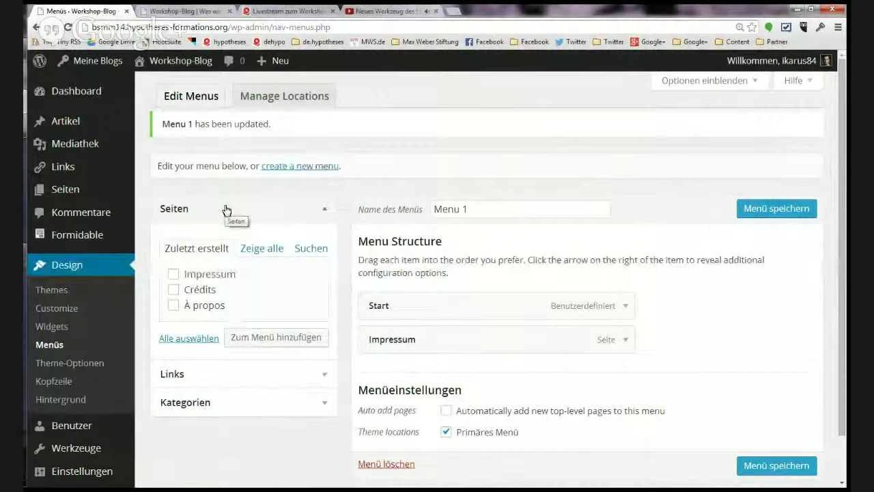
Add the Workshops category, nest it under Start above Impressum, and save Menu 1.
left_click(324, 403)
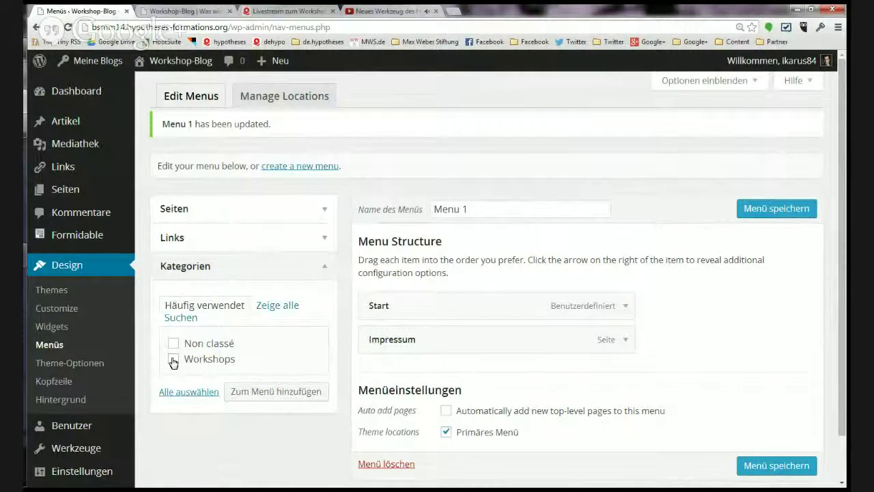
left_click(270, 391)
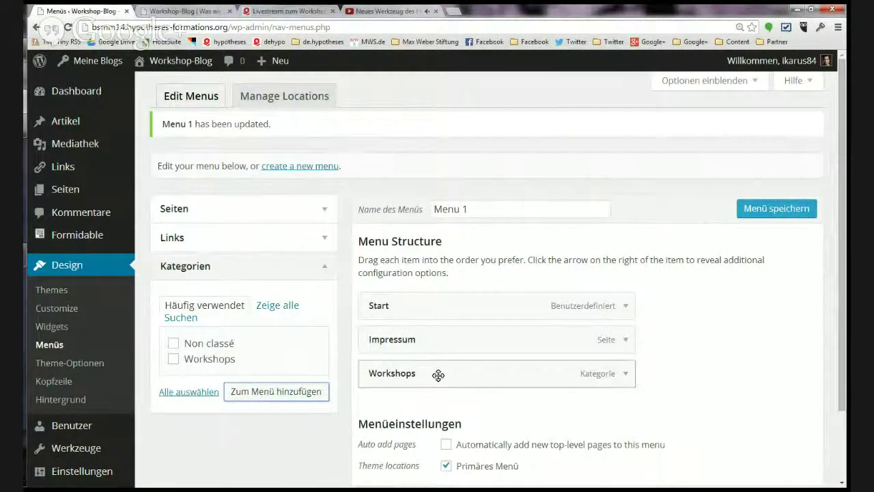
left_click_drag(439, 373, 416, 363)
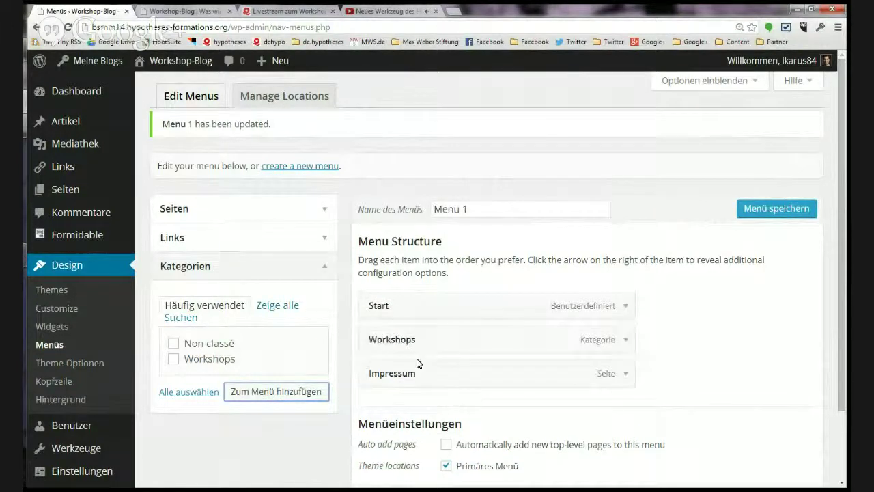
left_click_drag(451, 337, 480, 342)
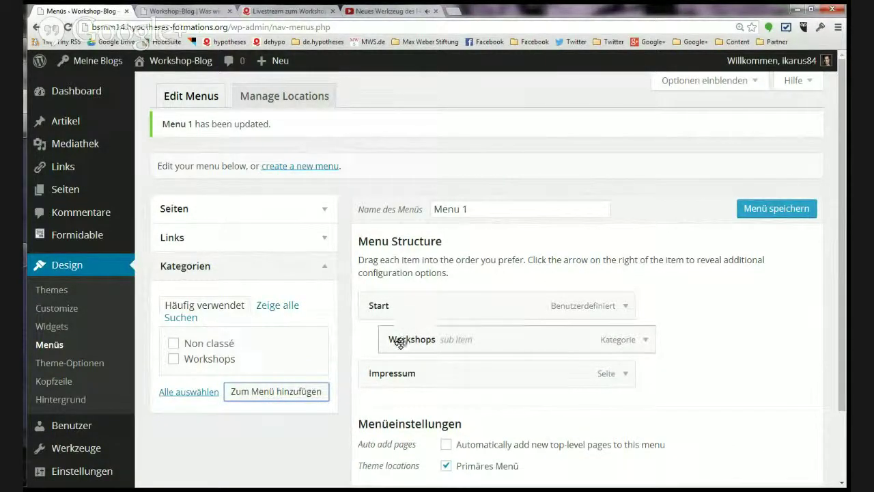
left_click(778, 209)
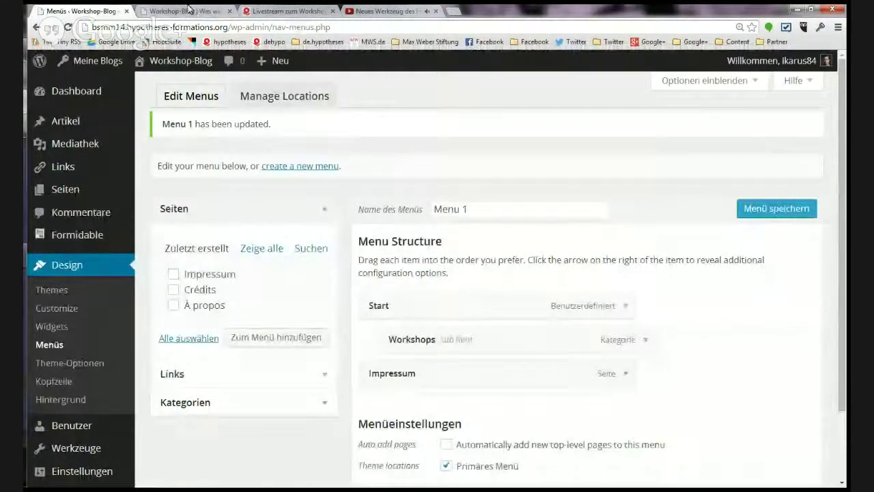
left_click(192, 12)
Reload the front page and confirm Start shows a Workshops submenu beside Impressum.
left_click(68, 28)
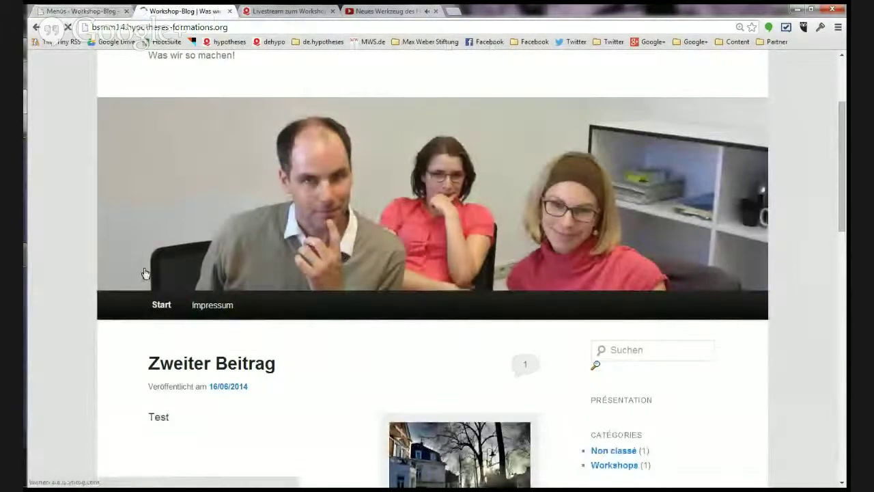
mouse_move(164, 307)
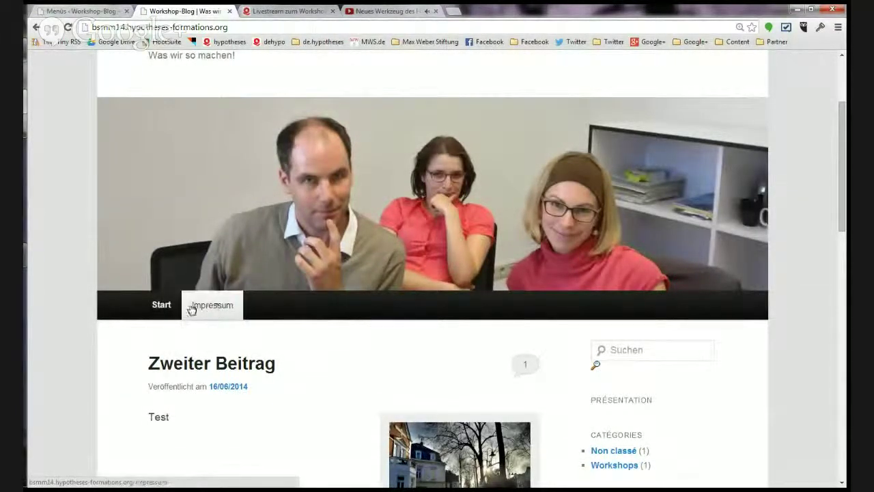
left_click(78, 11)
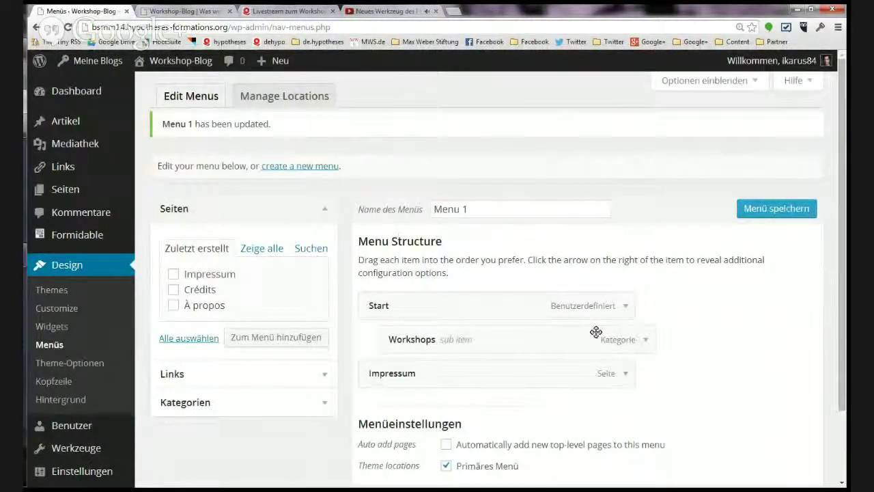
Check the live blog's Start and Impressum menu, then open the Widgets page.
left_click(297, 106)
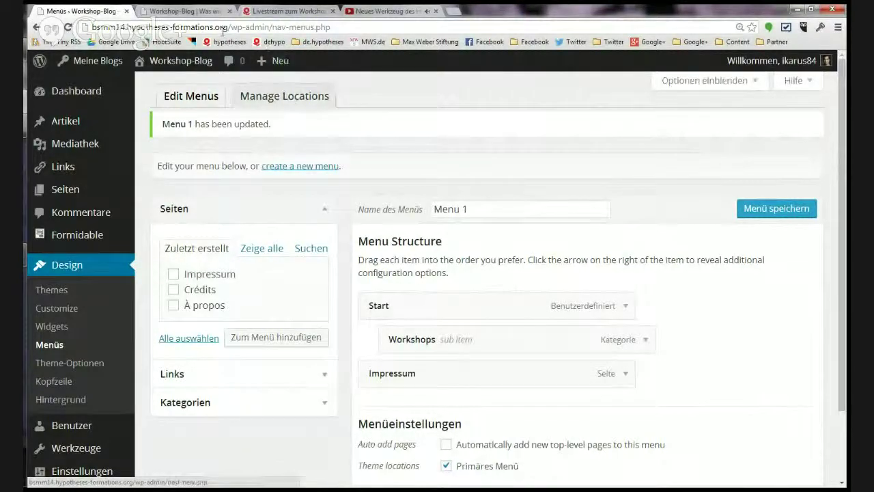
left_click(185, 11)
scroll(627, 308, "down", 3)
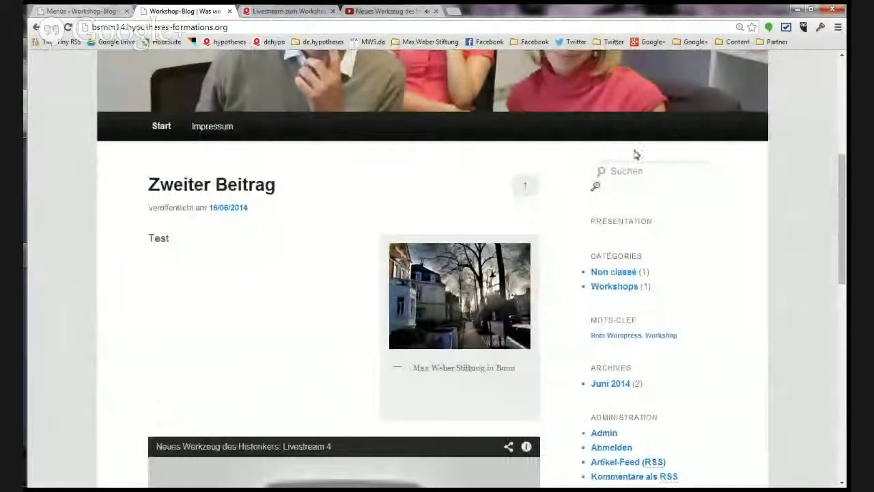
scroll(698, 287, "down", 1)
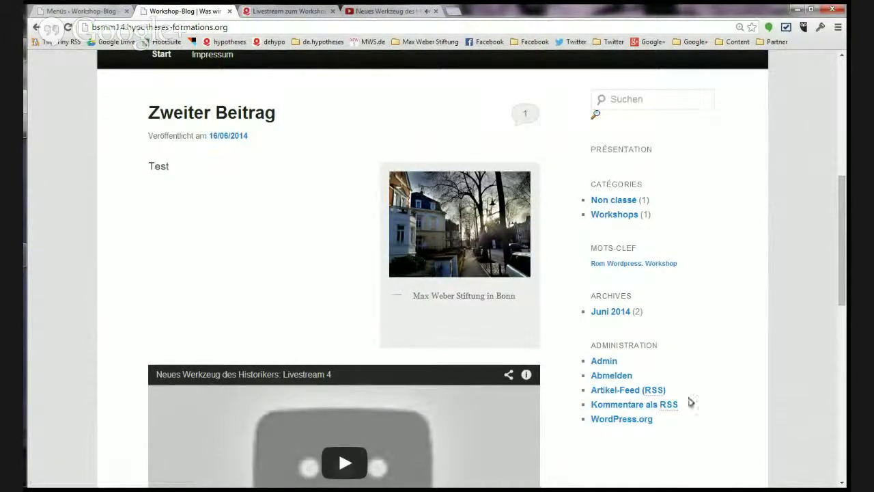
left_click(81, 11)
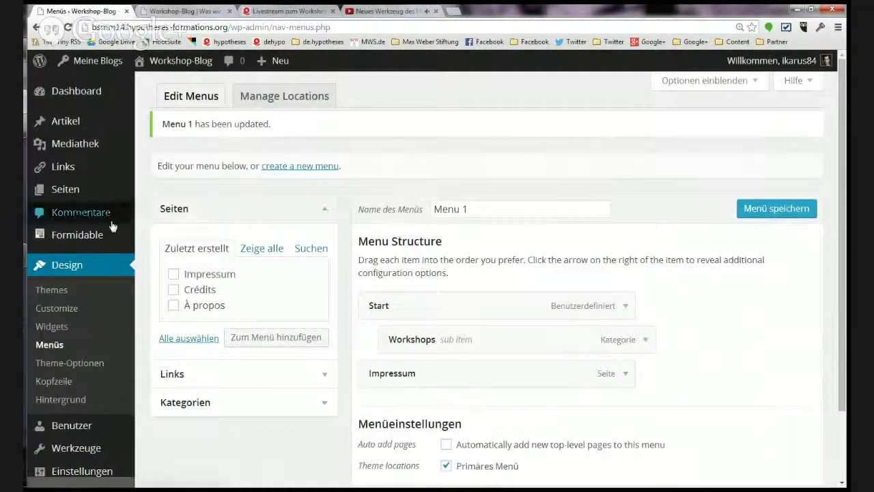
left_click(53, 326)
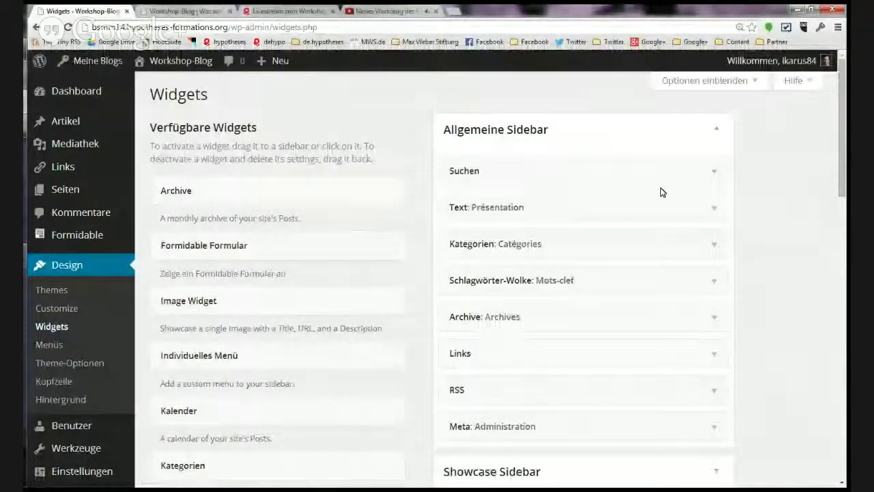
Delete the 'Text: Présentation' widget from the Allgemeine Sidebar.
left_click(715, 179)
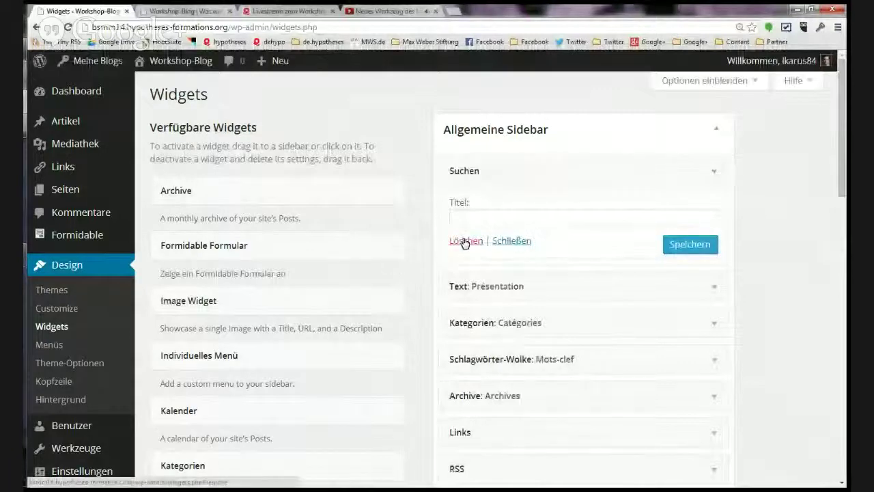
left_click(704, 171)
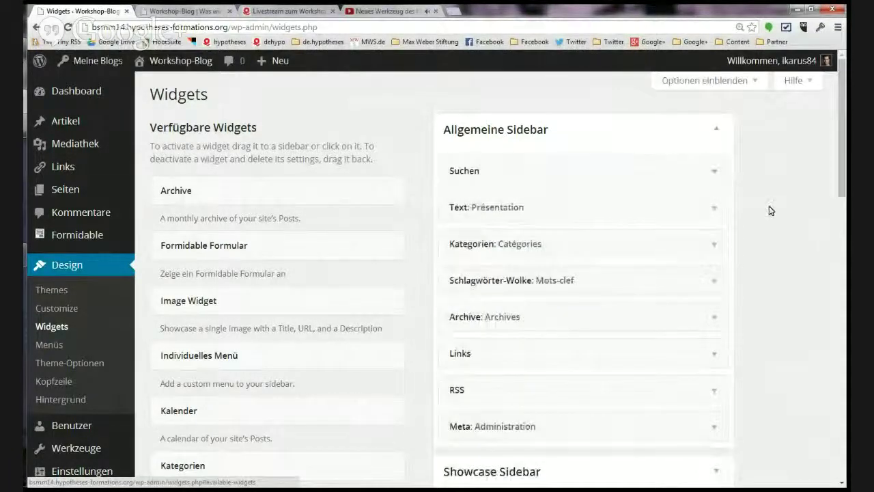
scroll(771, 211, "down", 1)
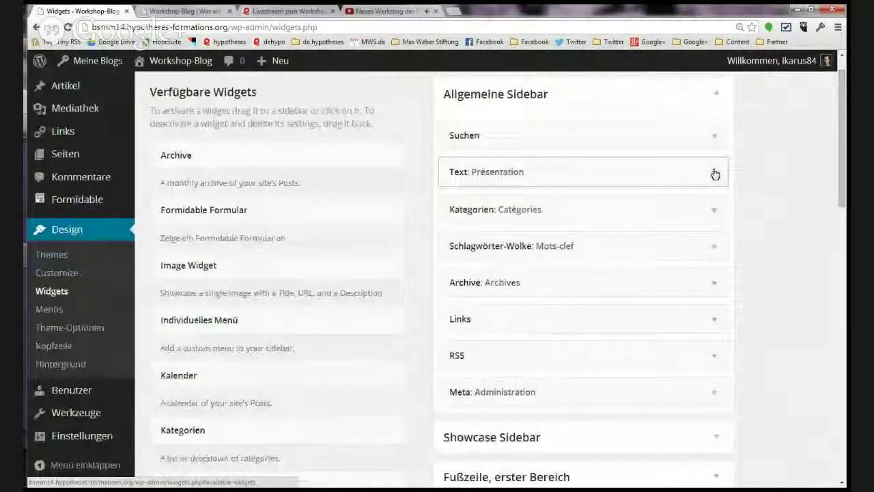
left_click(714, 172)
scroll(555, 340, "down", 4)
left_click(465, 351)
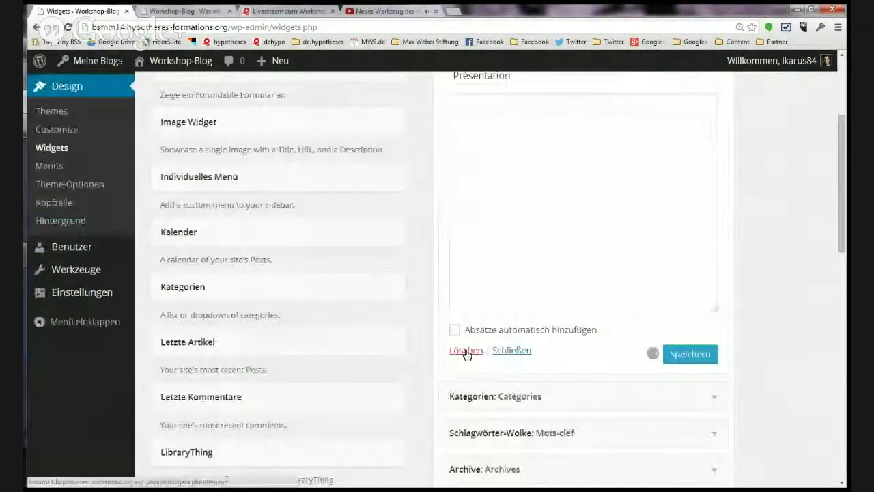
scroll(751, 252, "up", 4)
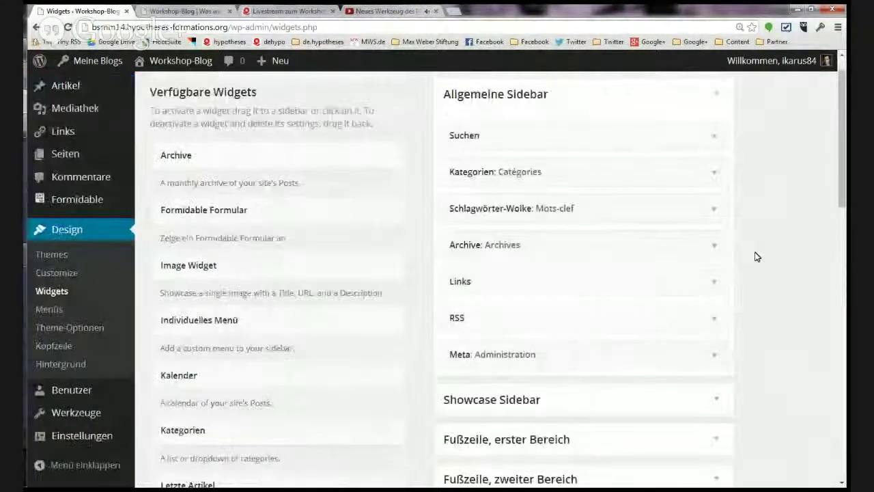
scroll(756, 255, "down", 3)
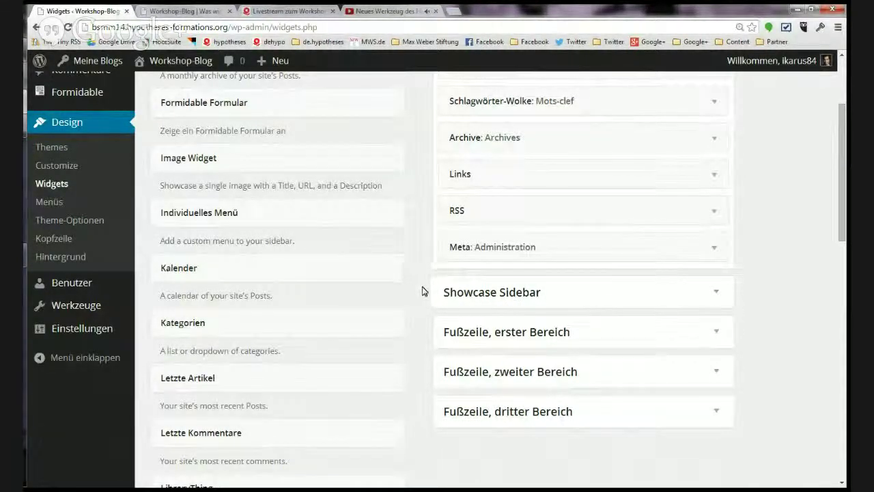
Pick the Text widget from Verfügbare Widgets with Allgemeine Sidebar as its target.
scroll(412, 287, "up", 3)
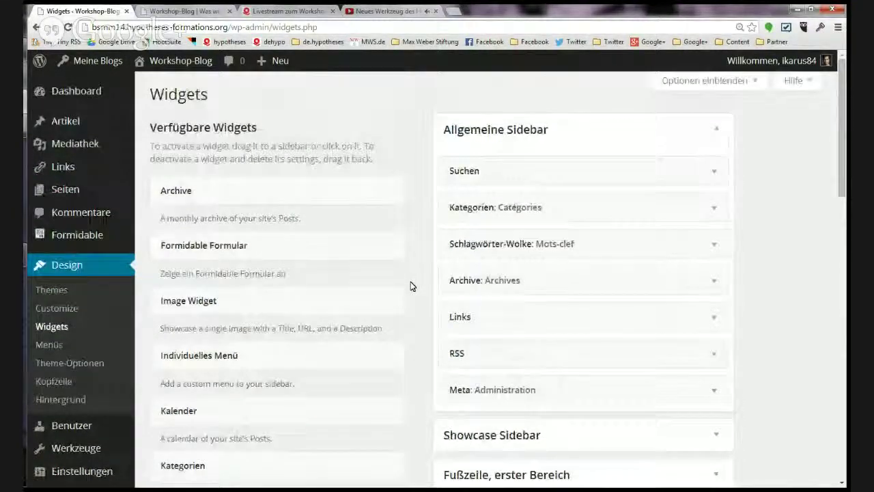
scroll(270, 234, "down", 5)
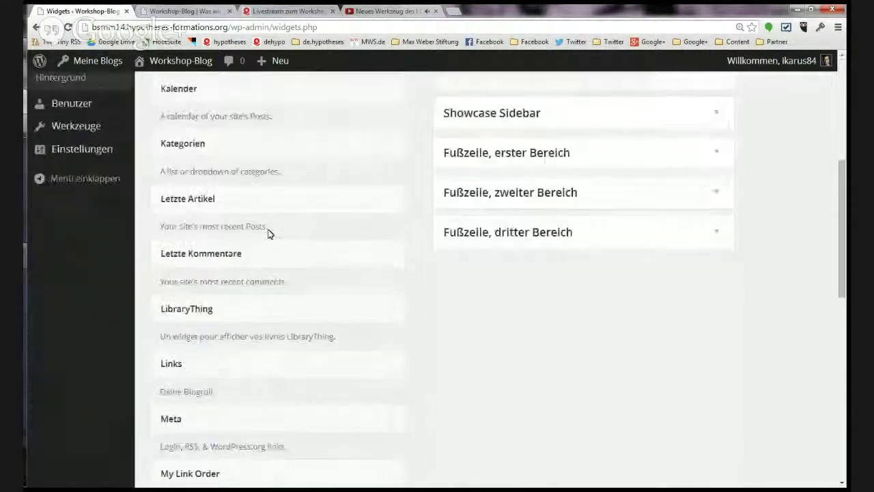
scroll(269, 232, "down", 5)
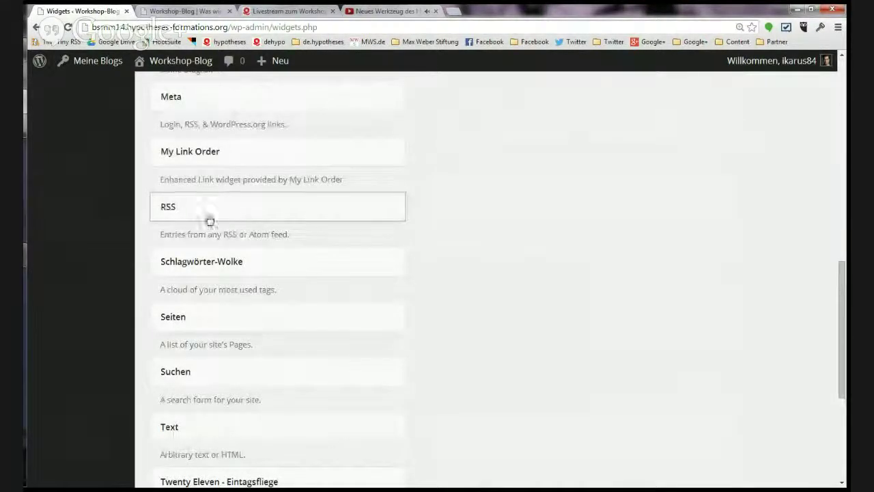
scroll(256, 225, "down", 1)
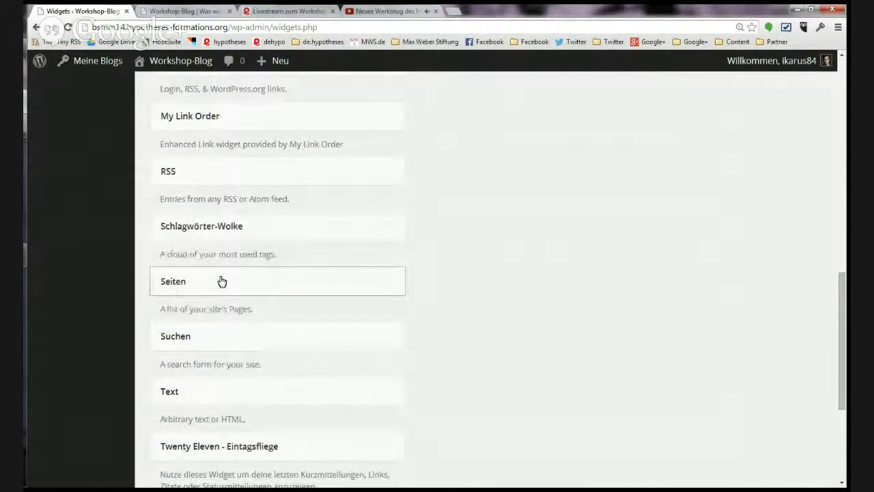
scroll(239, 282, "down", 3)
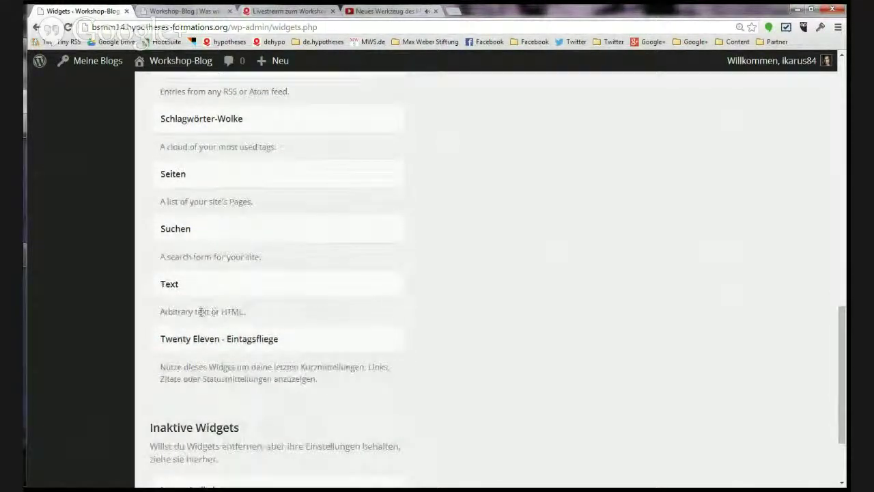
left_click_drag(197, 311, 254, 311)
left_click(379, 292)
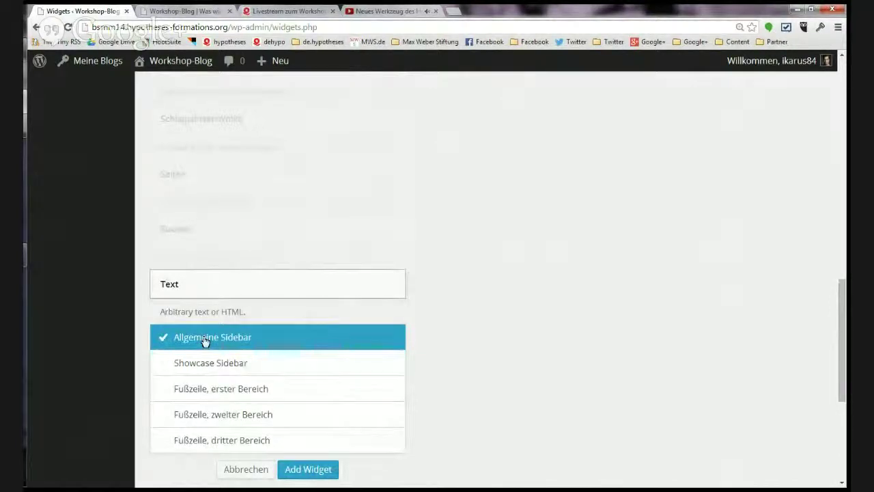
Add the Text widget to Allgemeine Sidebar directly below Suchen.
left_click(321, 472)
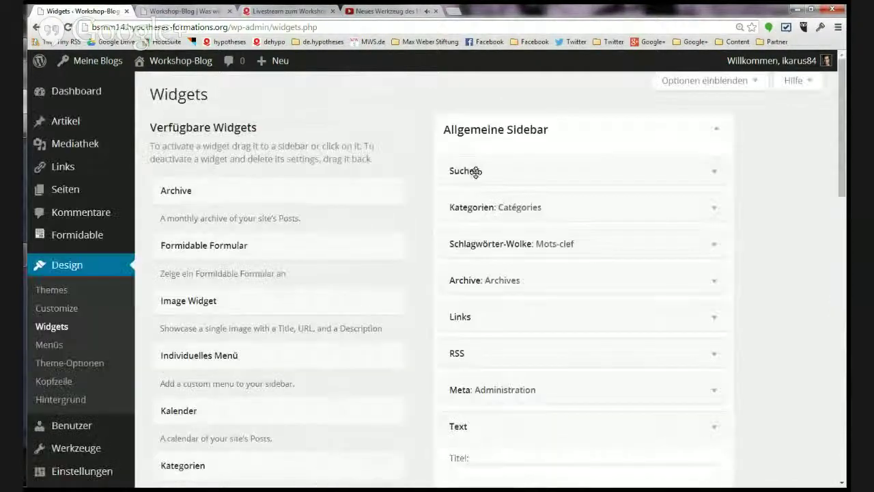
left_click_drag(492, 161, 519, 203)
left_click(539, 207)
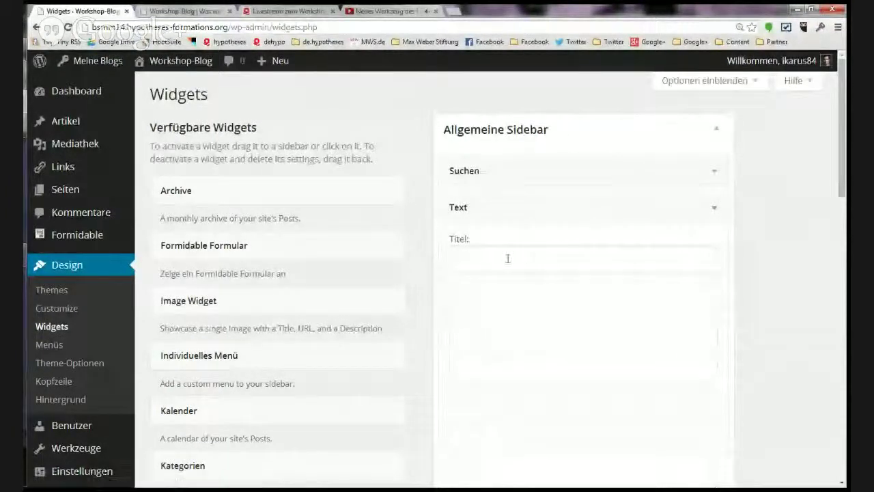
Give the widget title 'Test' and content 'Ein Test-Widget!', then save it.
left_click(507, 289)
type("Ein Test-")
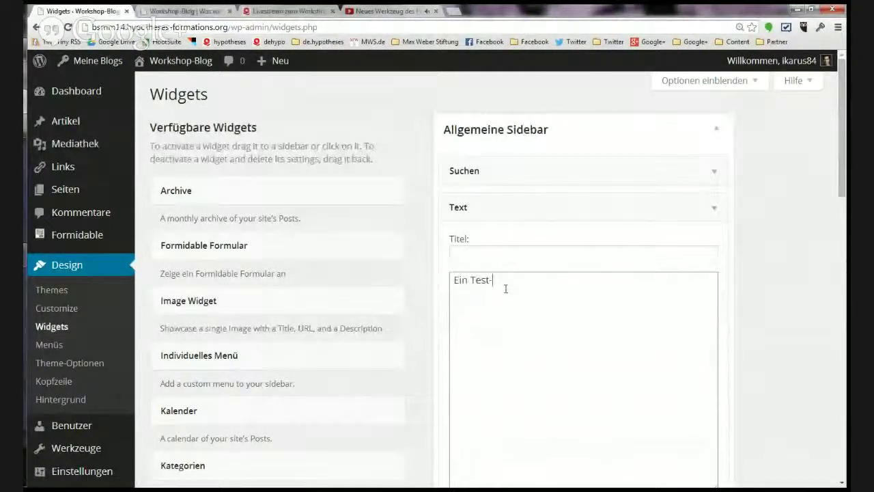
type("Widget!")
left_click(488, 254)
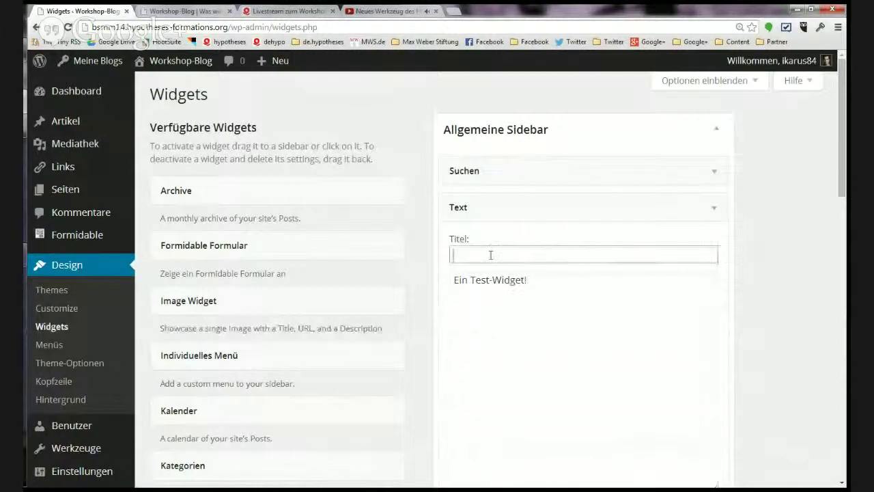
type("Test")
scroll(675, 417, "down", 2)
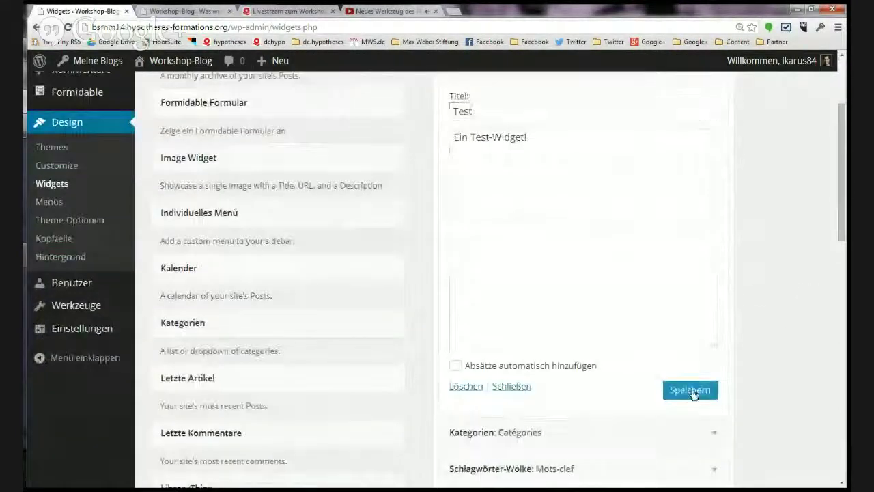
left_click(692, 392)
Reload the live blog and confirm the sidebar shows the Test widget reading 'Ein Test-Widget!'.
left_click(183, 11)
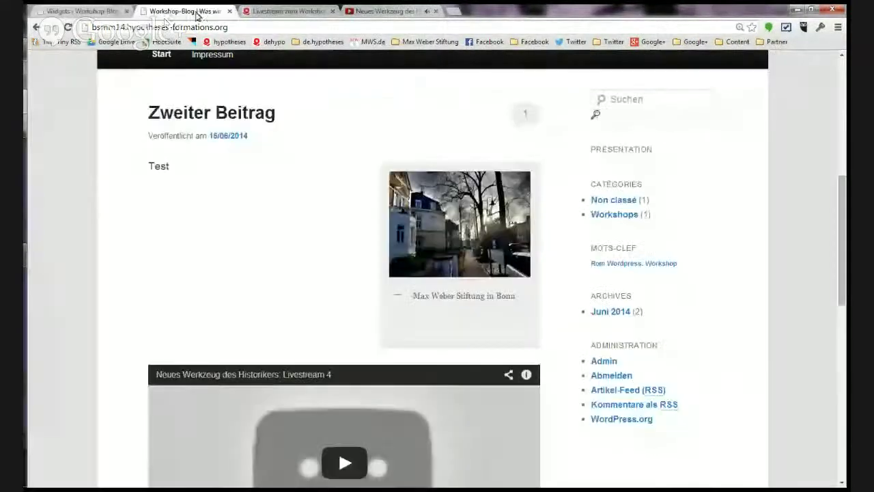
left_click(70, 28)
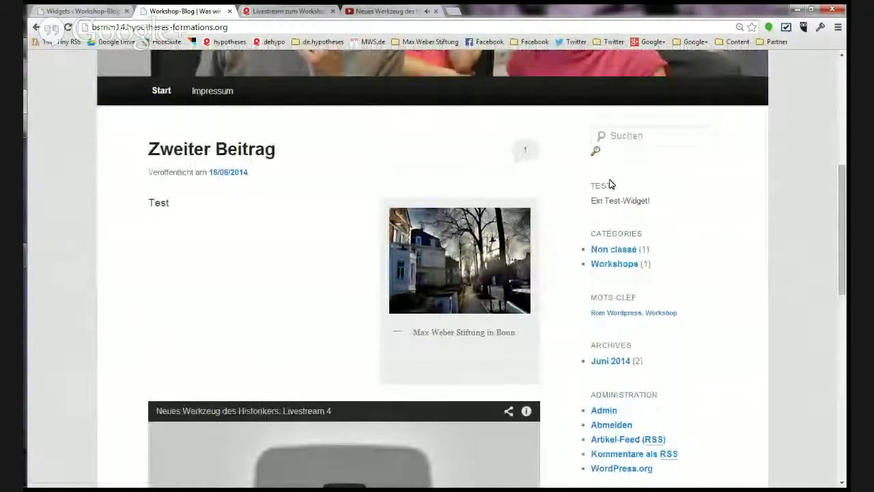
left_click(92, 12)
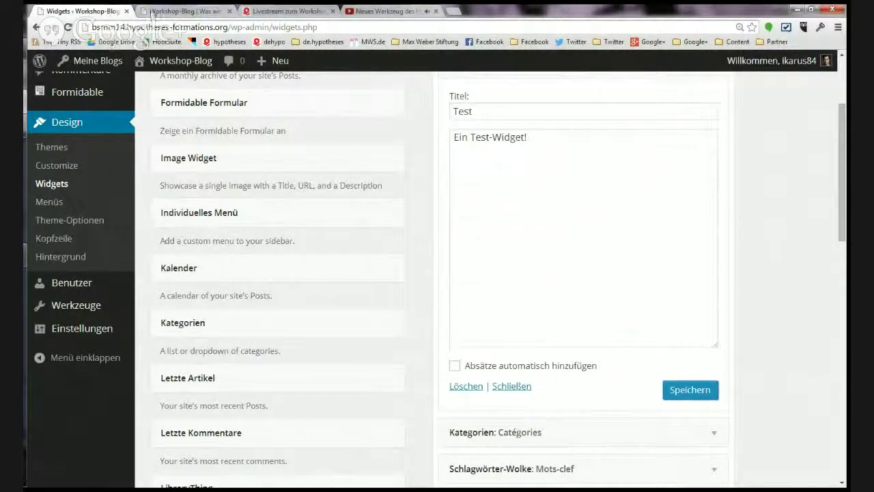
left_click(160, 13)
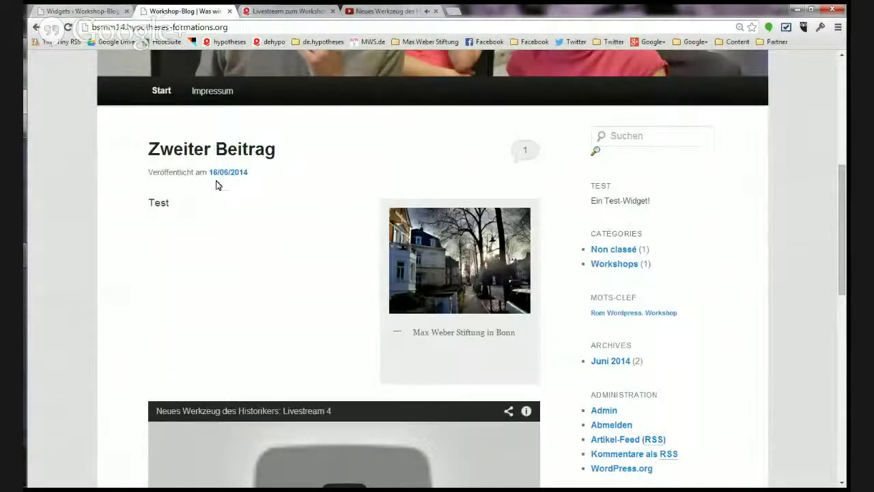
scroll(216, 184, "up", 3)
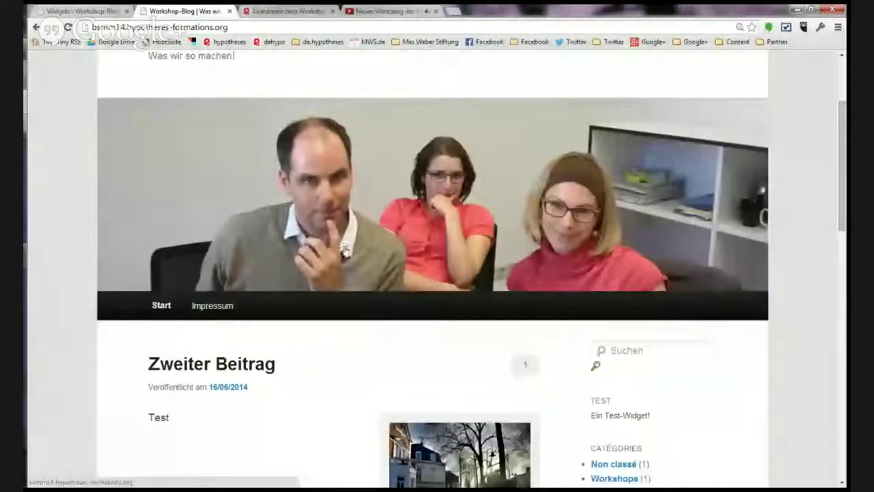
Open Impressum from the blog's navigation menu and scroll through the page.
left_click(220, 311)
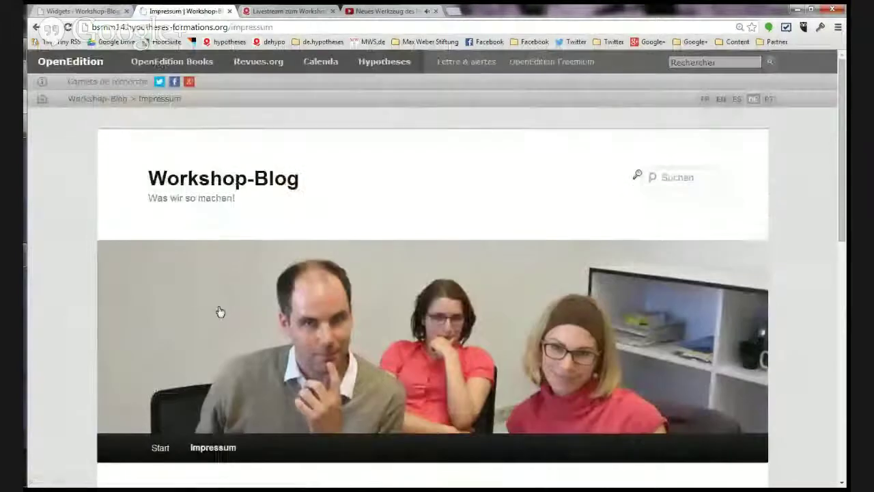
scroll(78, 265, "down", 5)
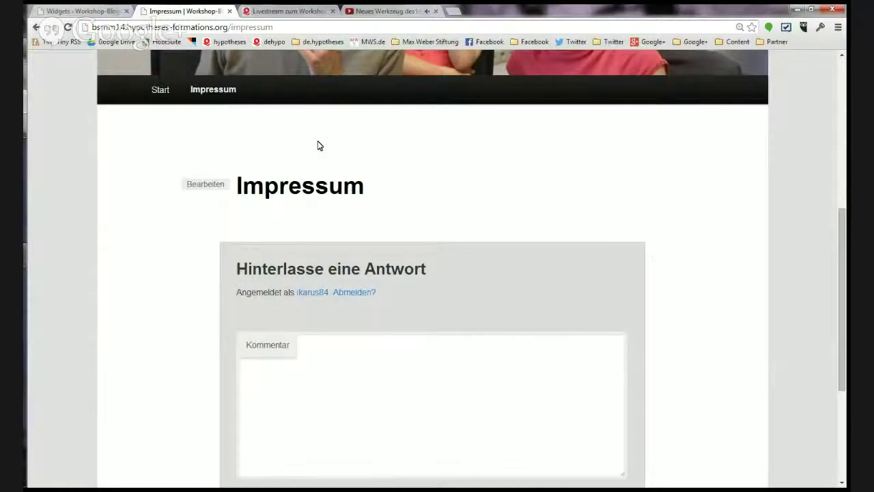
scroll(308, 176, "up", 5)
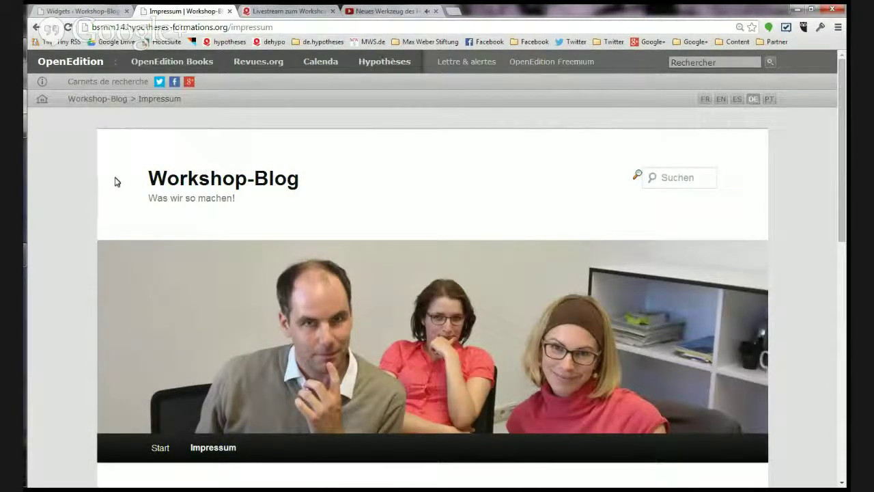
scroll(347, 242, "down", 1)
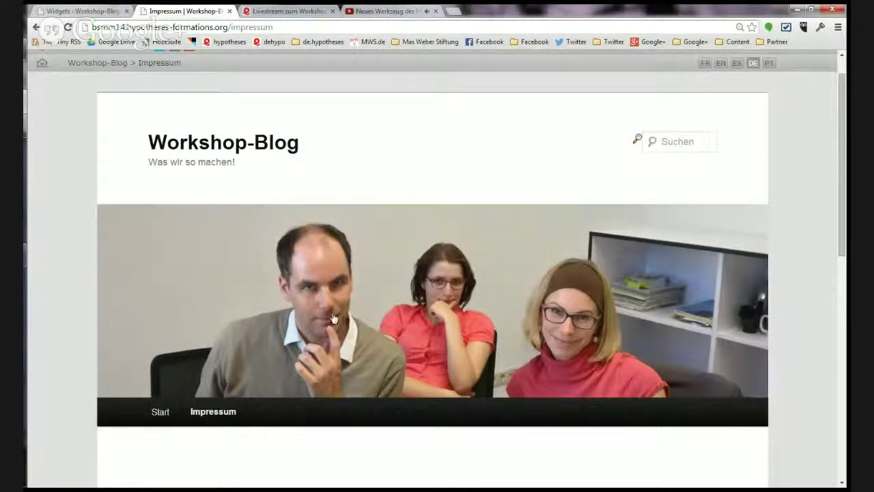
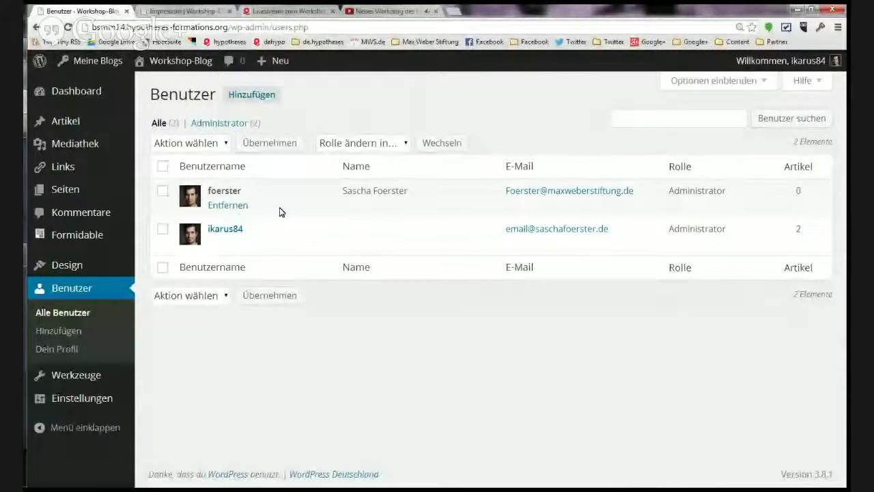
Open the Neuen Benutzer hinzufügen page and review the invite form's e-mail field and role choice.
left_click(255, 97)
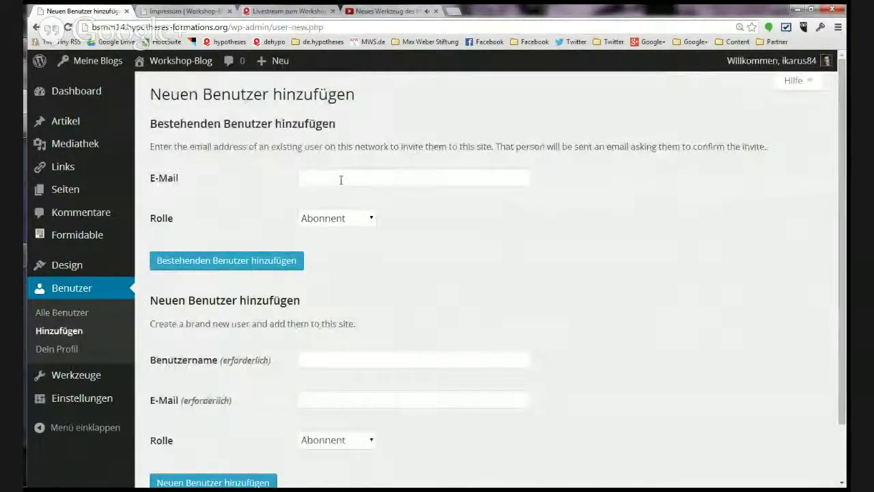
left_click(329, 184)
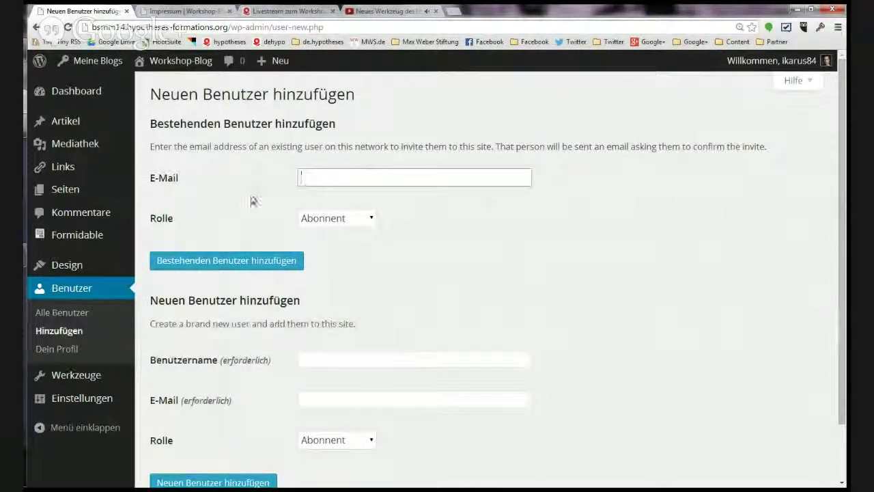
scroll(256, 213, "down", 1)
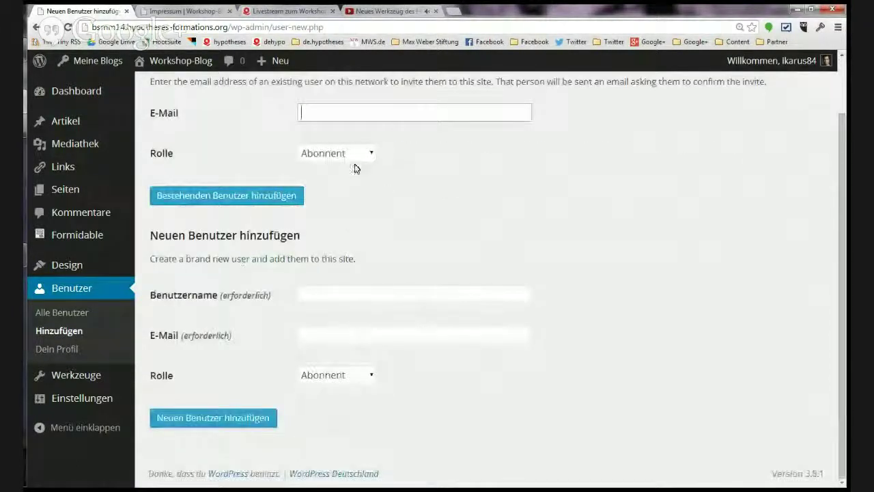
left_click(362, 152)
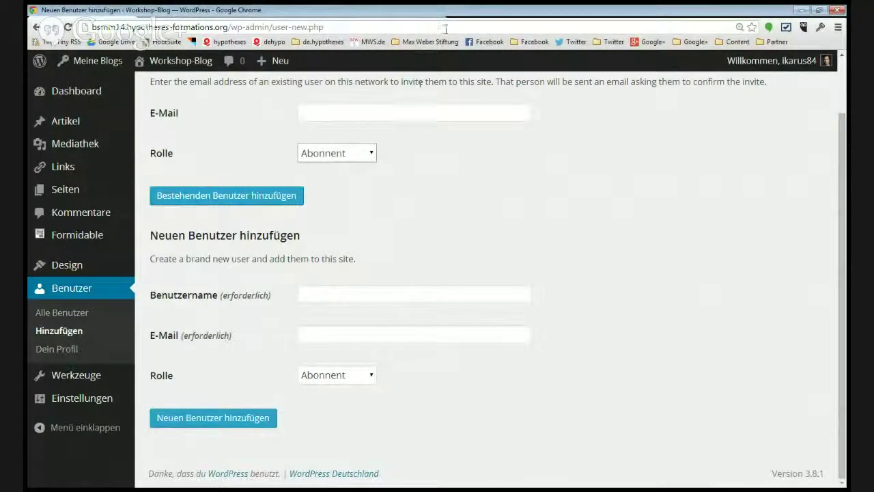
In a new tab, search Google for 'wordpress roles' and open the WordPress.com Benutzerrollen help page.
key("ctrl+t")
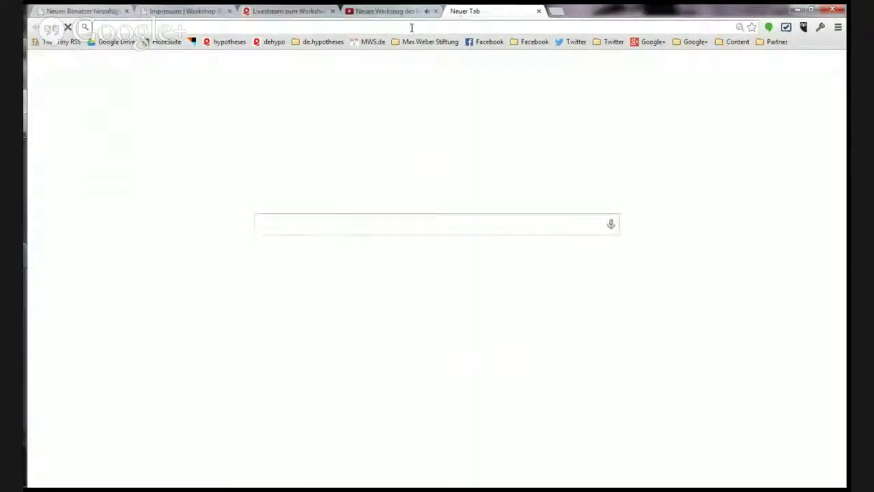
type("wordp")
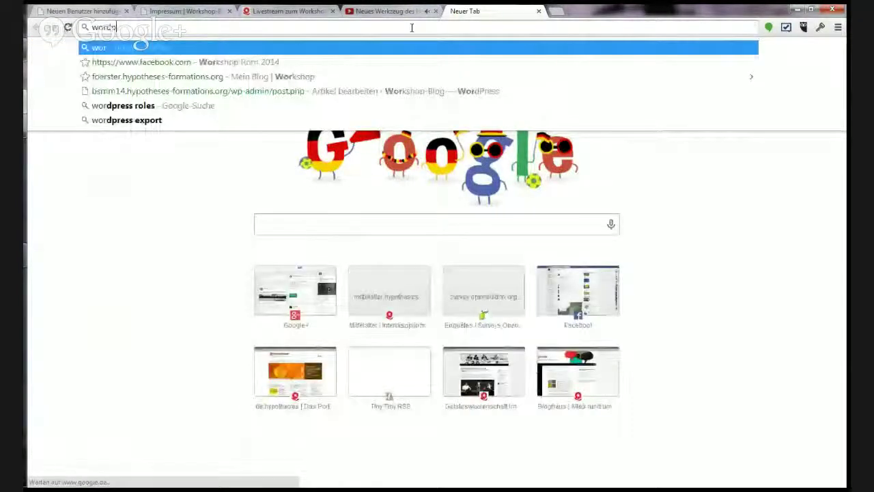
type("ress roles")
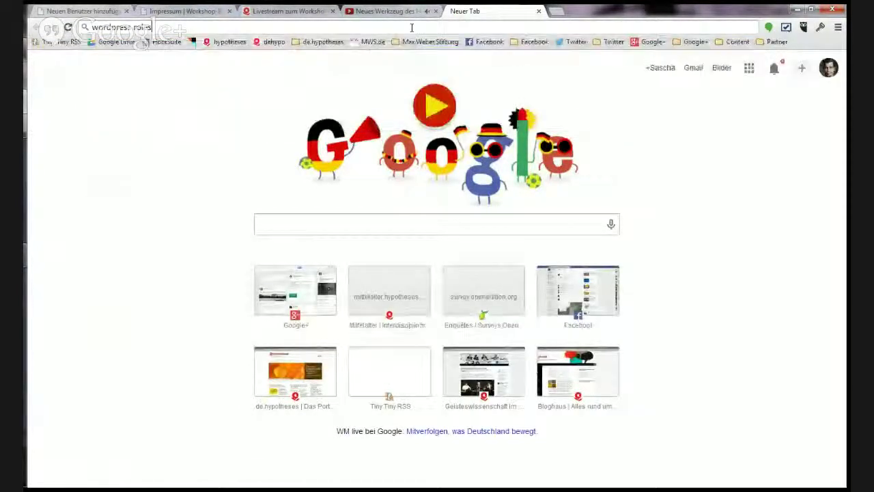
key("Return")
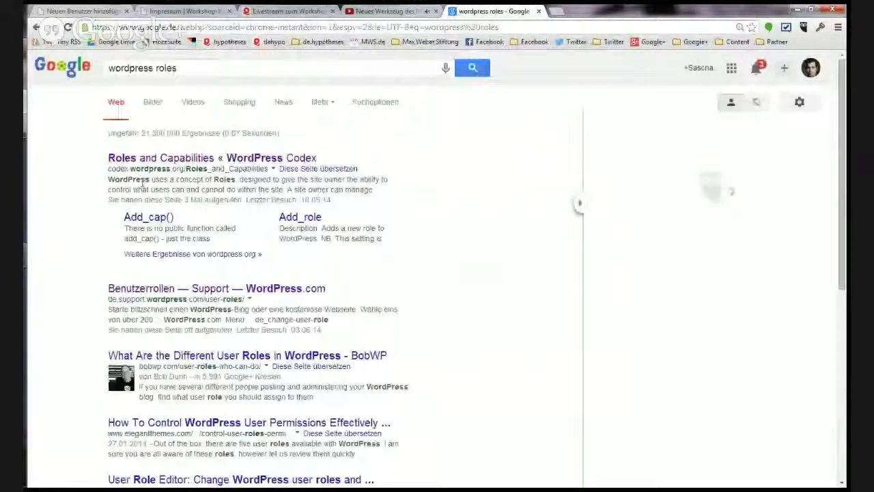
left_click(216, 288)
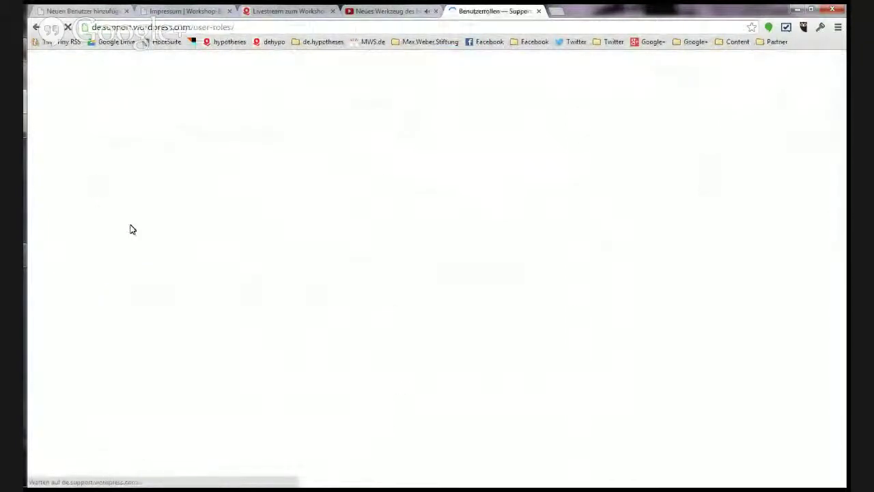
Highlight what Autor and Mitarbeiter may do, then return to the add-user tab.
scroll(113, 289, "down", 1)
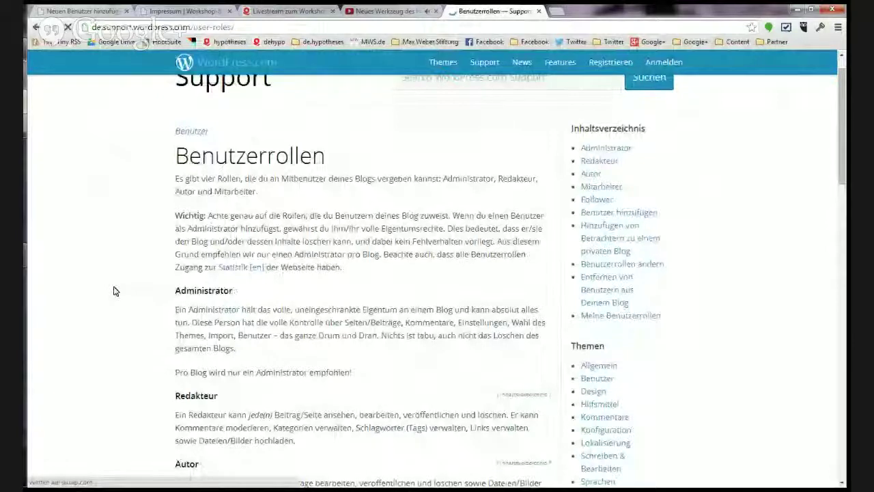
scroll(156, 225, "down", 2)
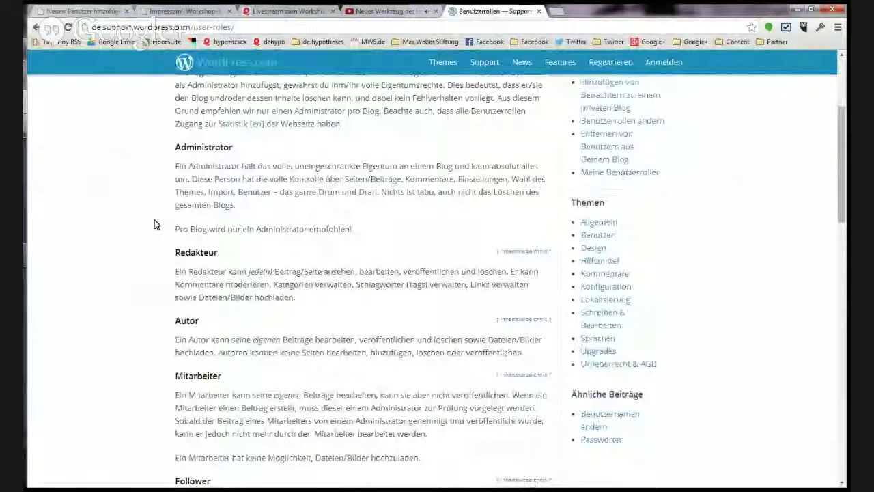
scroll(156, 223, "down", 2)
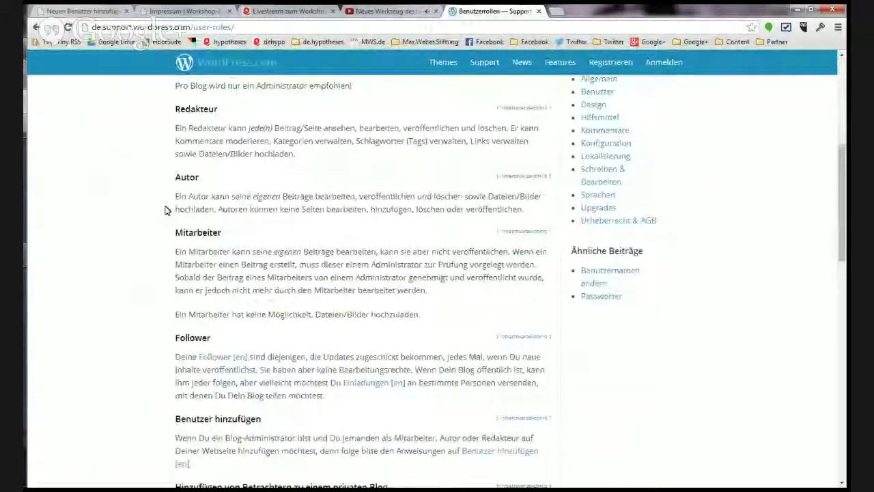
left_click_drag(198, 196, 416, 196)
left_click_drag(250, 251, 394, 251)
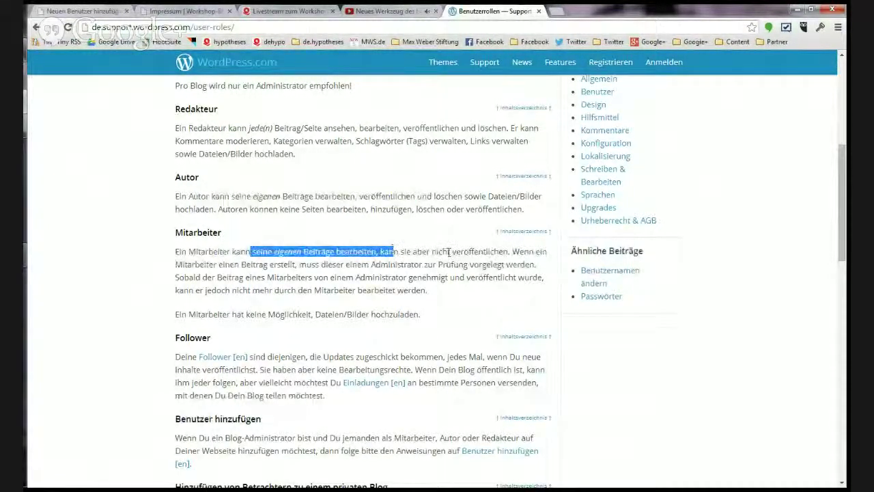
left_click_drag(504, 252, 447, 251)
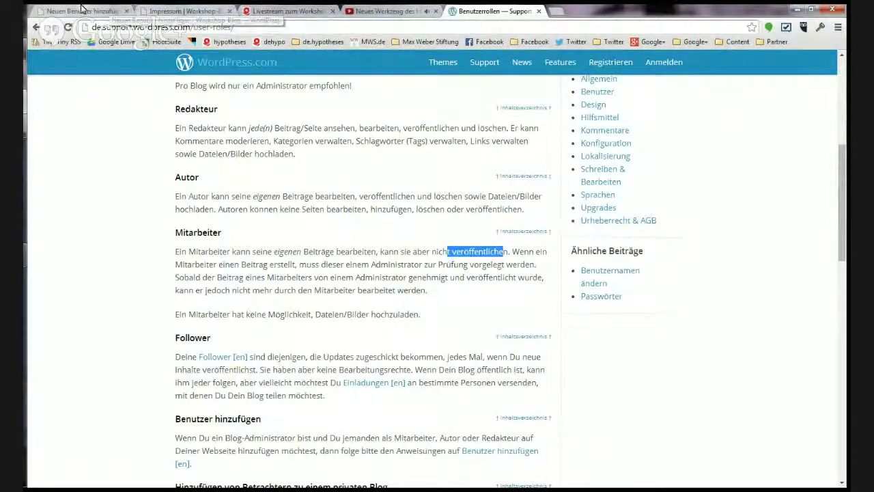
key("ctrl+1")
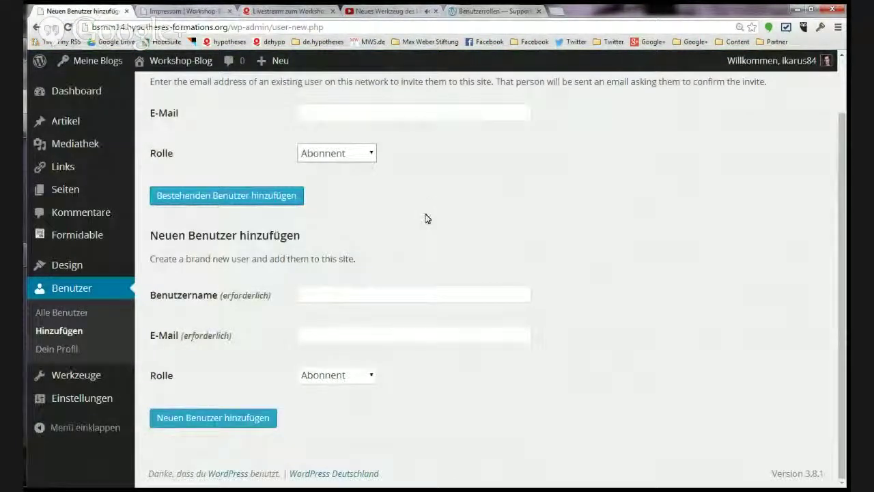
Go from the user list to your own Profil page.
scroll(562, 279, "up", 1)
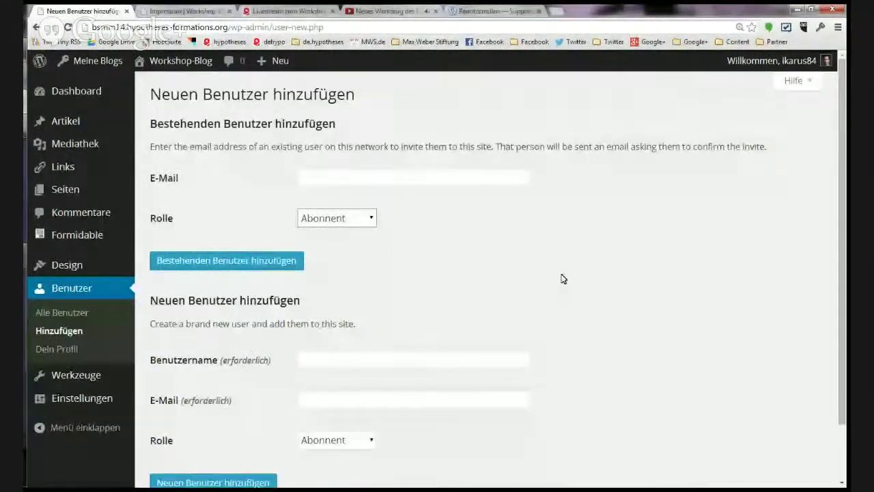
scroll(562, 279, "down", 1)
scroll(563, 279, "up", 1)
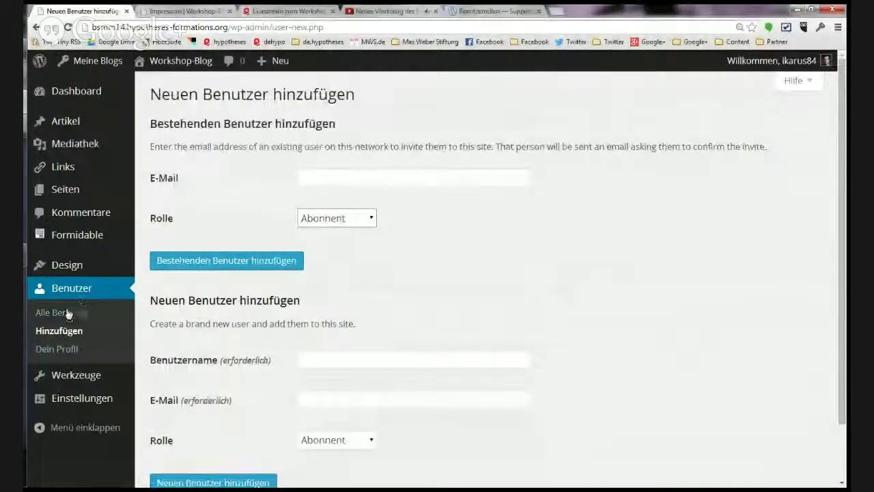
left_click(66, 313)
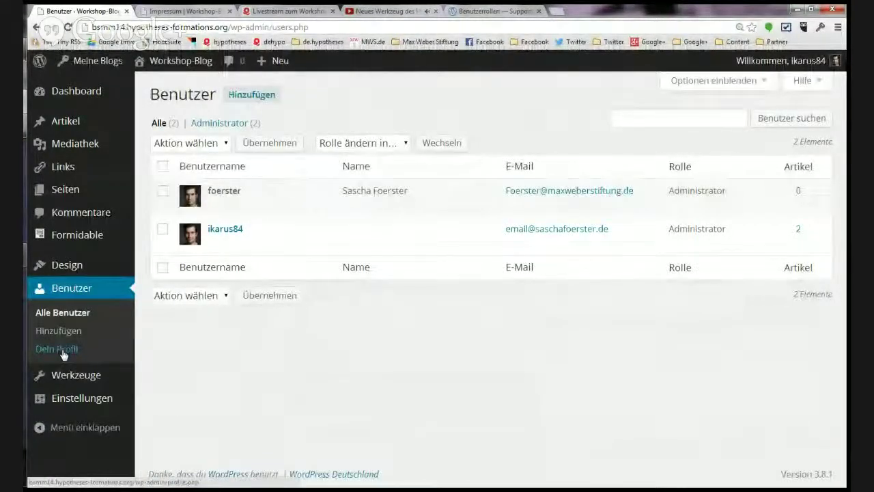
left_click(63, 350)
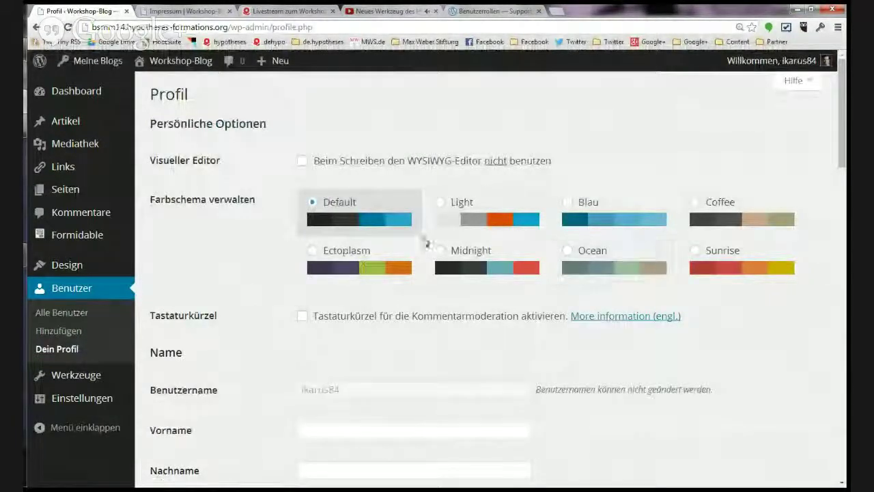
Enter your first and last name and choose them as the Öffentlicher Name.
scroll(274, 321, "down", 2)
left_click(320, 287)
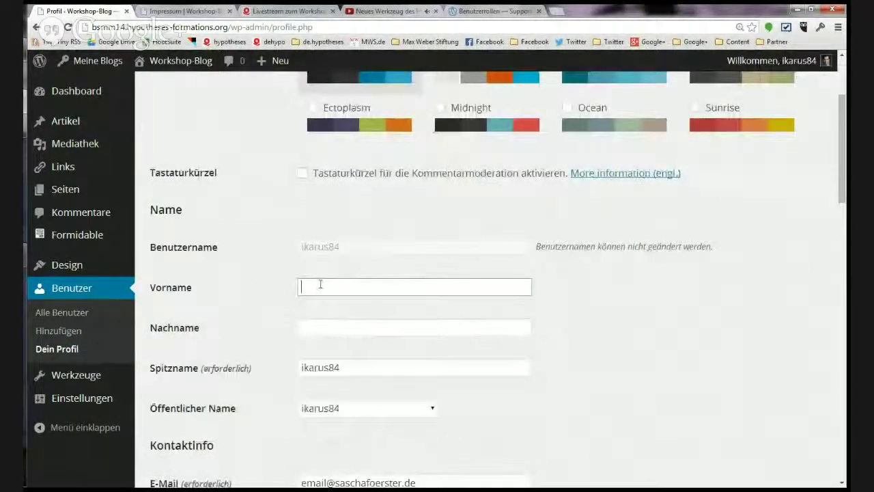
type("Sascha")
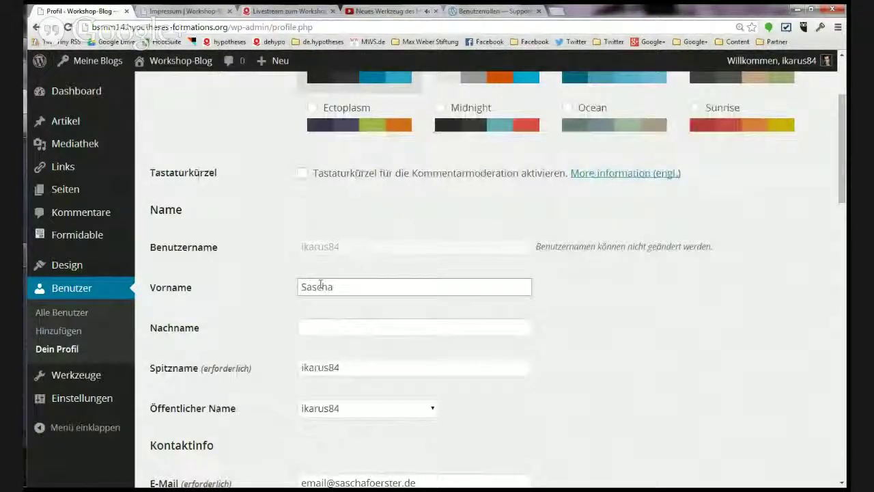
key("Tab")
type("Foerster")
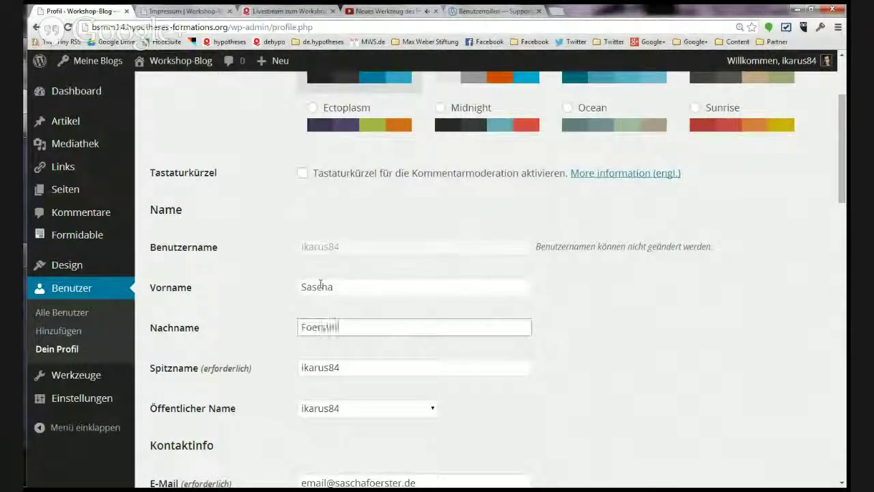
scroll(264, 345, "down", 2)
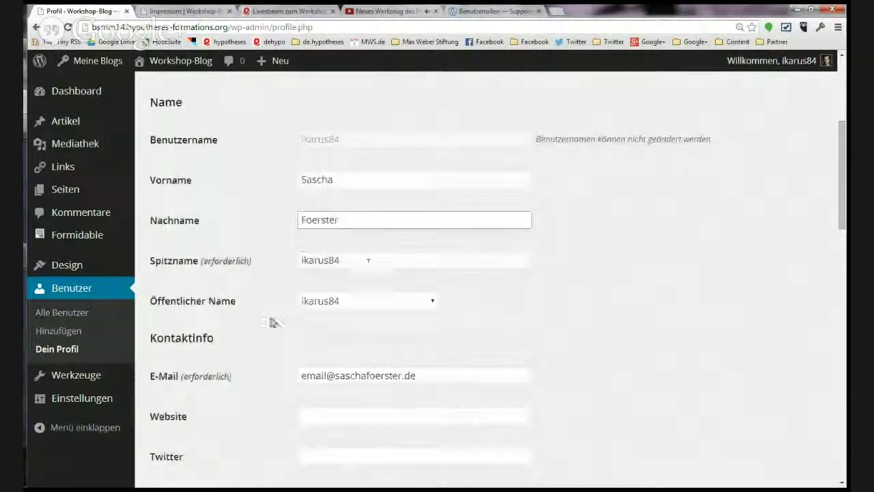
left_click(384, 304)
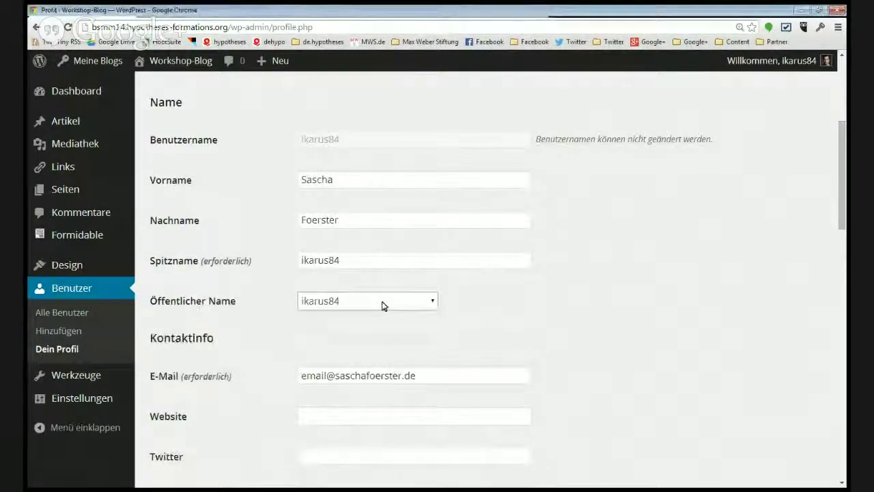
left_click(384, 367)
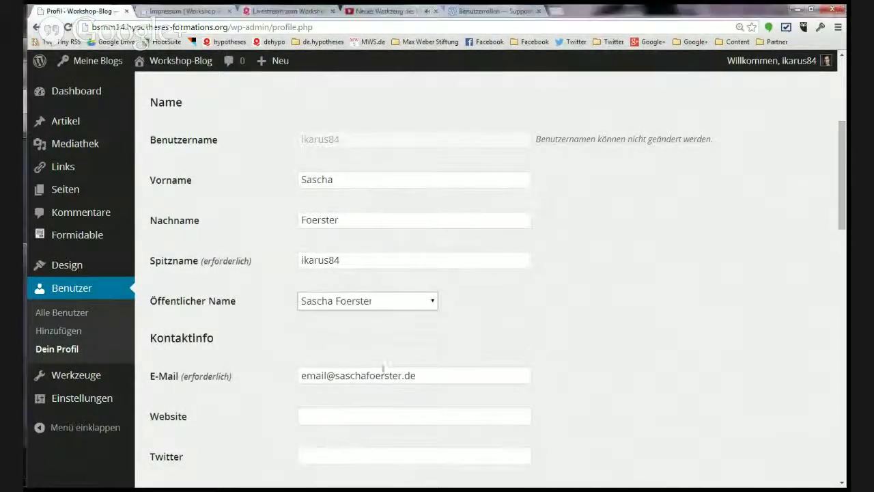
Scroll through the remaining profile fields, placing the caret in the biographical info box.
scroll(281, 339, "down", 3)
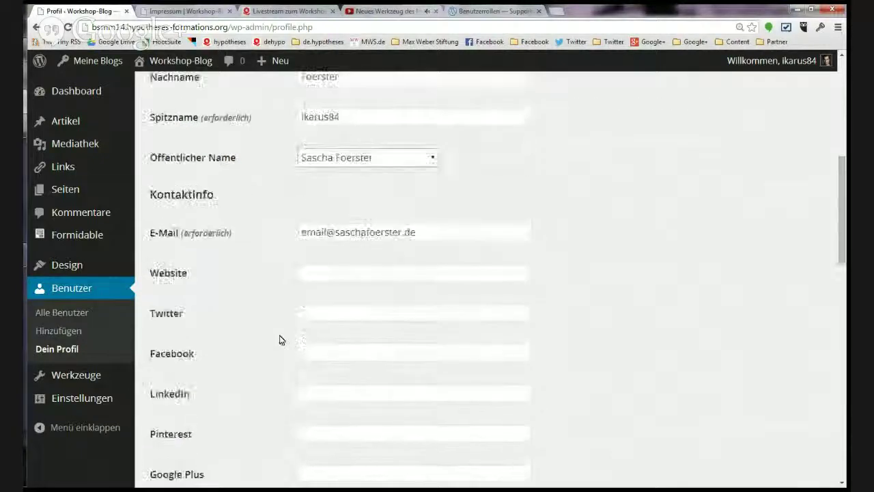
scroll(278, 342, "down", 1)
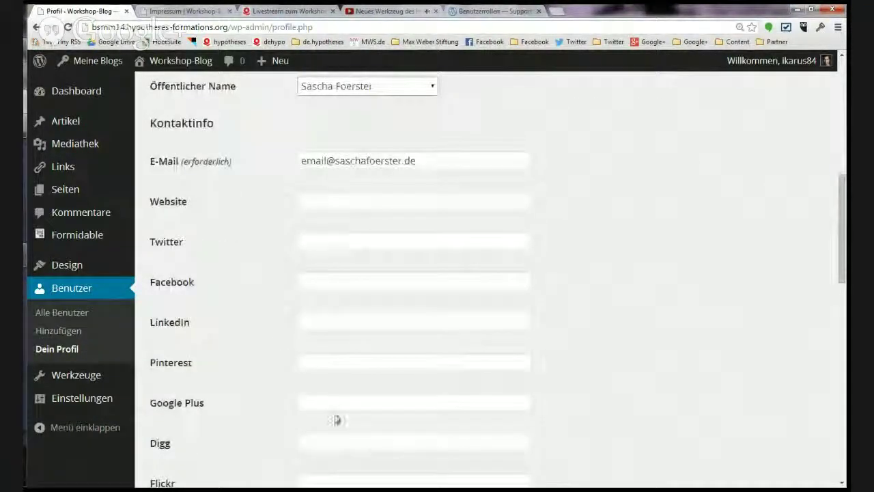
scroll(264, 352, "down", 1)
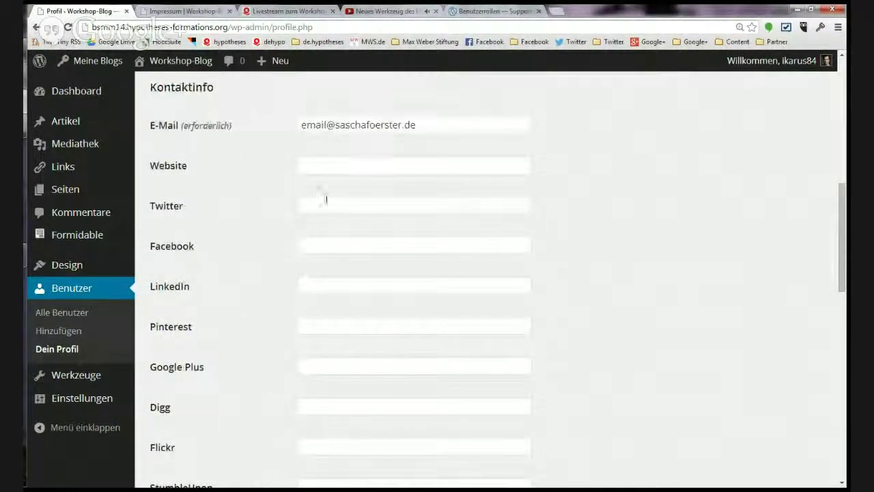
scroll(249, 383, "down", 3)
scroll(248, 383, "down", 7)
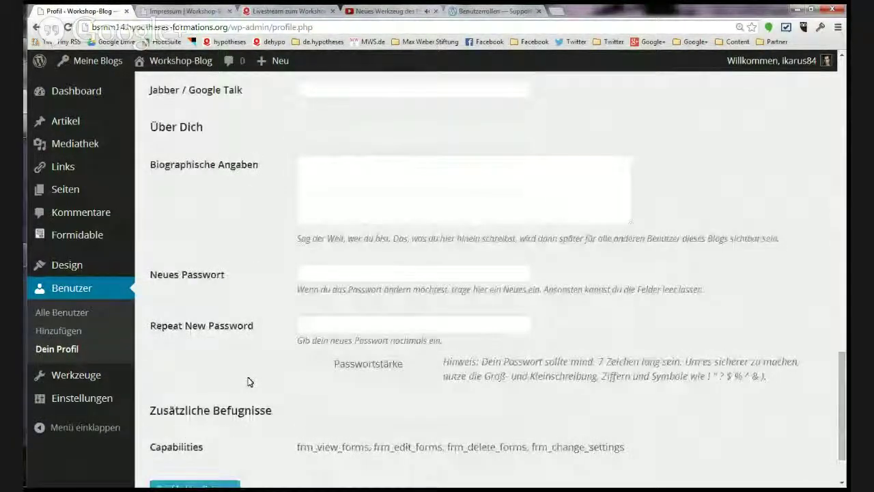
triple_click(204, 165)
left_click(346, 178)
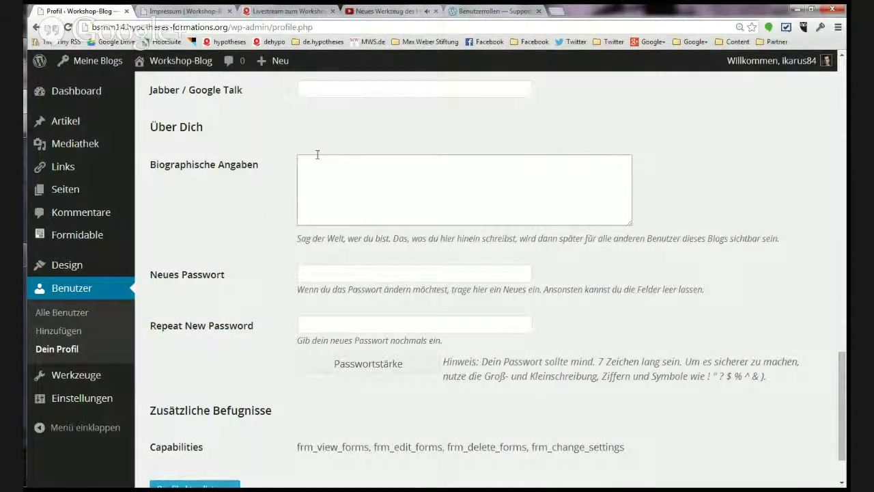
scroll(298, 194, "up", 15)
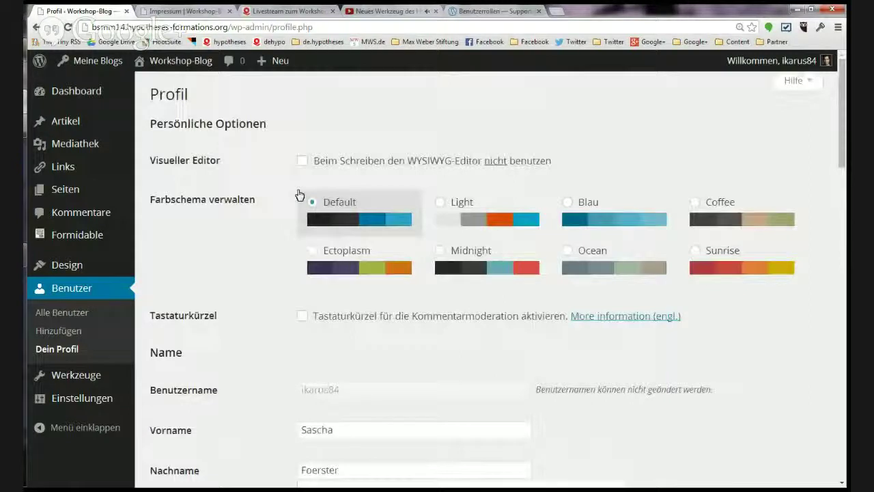
scroll(298, 195, "down", 2)
mouse_move(106, 69)
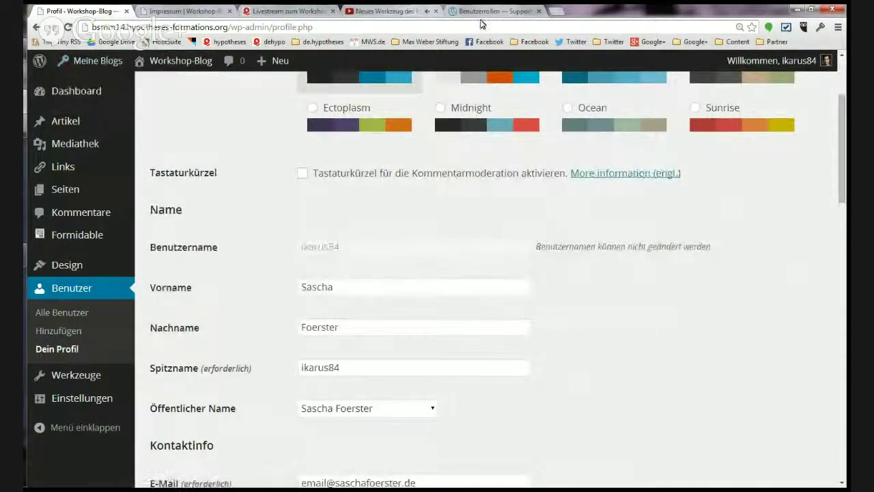
Load the de.hypotheses.org portal homepage in a new tab.
left_click(556, 14)
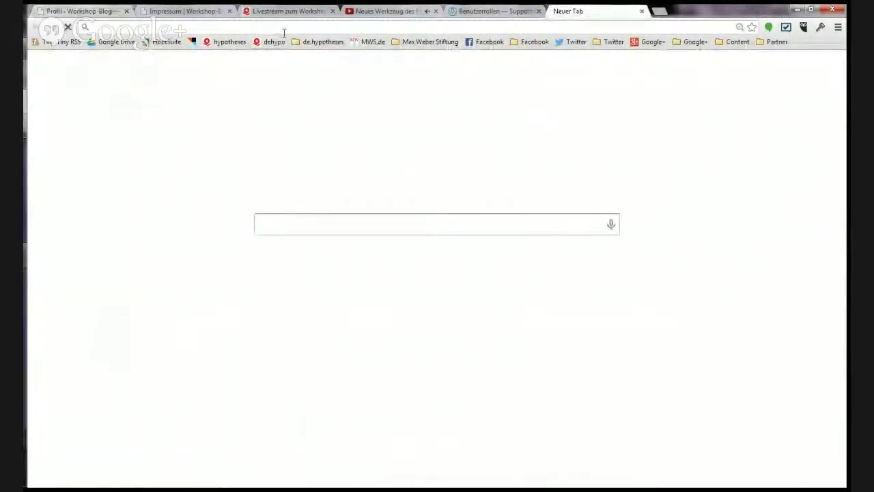
type("de.hypotheses.org")
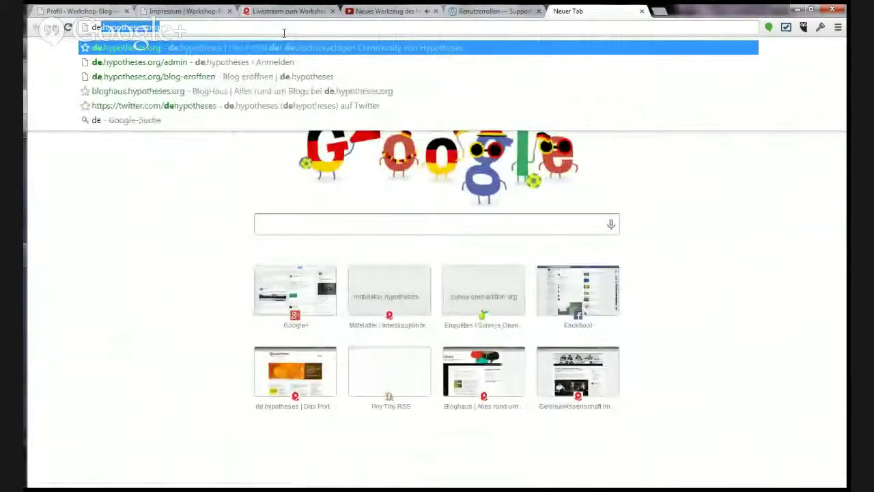
key("Return")
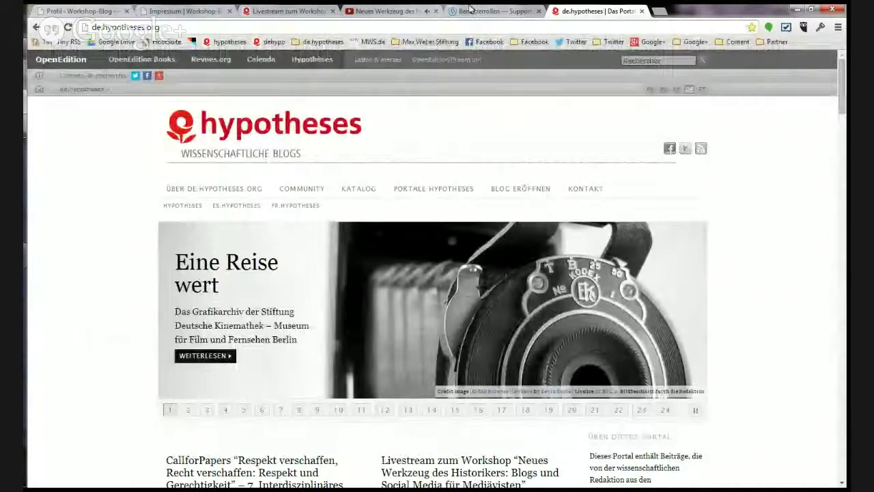
Change the Livestream post's address to the blog's /feed/ URL and select it.
left_click(295, 11)
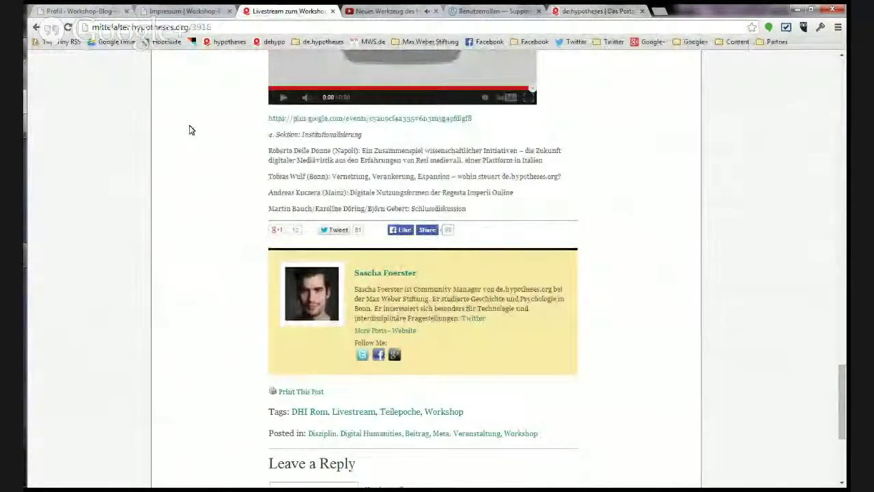
key("Home")
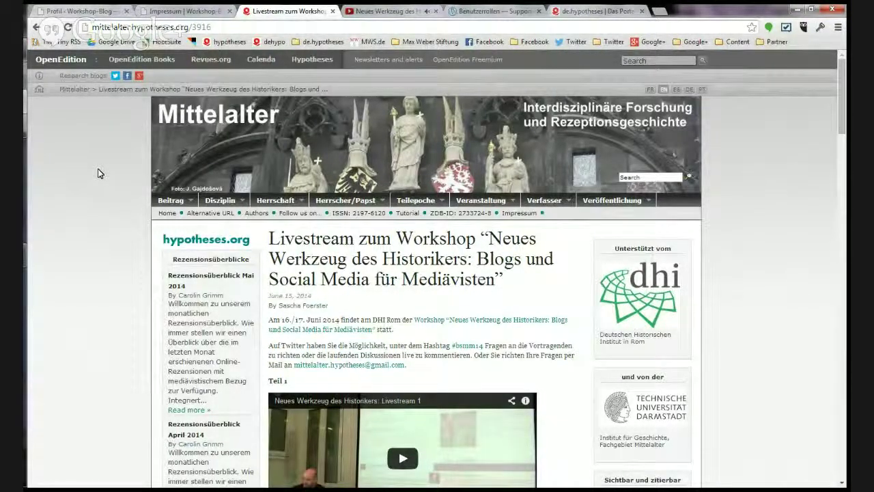
left_click(205, 28)
left_click(205, 29)
key("BackSpace")
key("BackSpace")
key("BackSpace")
key("BackSpace")
type("f")
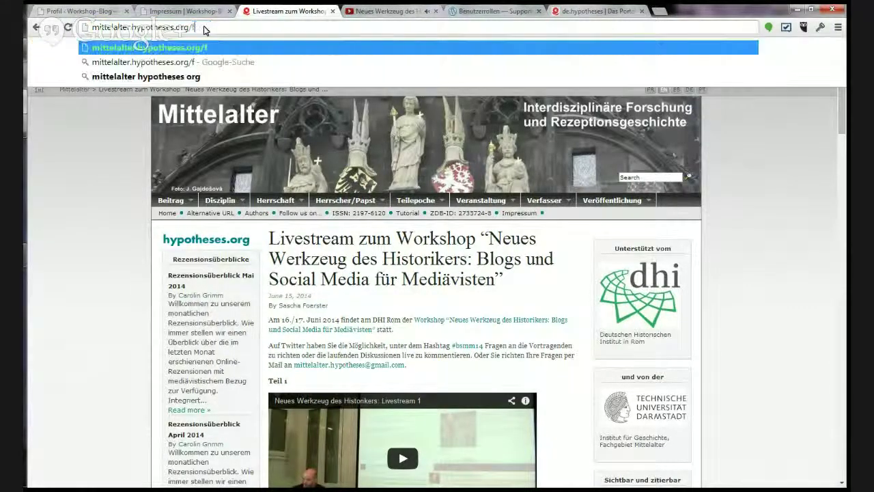
type("eed/")
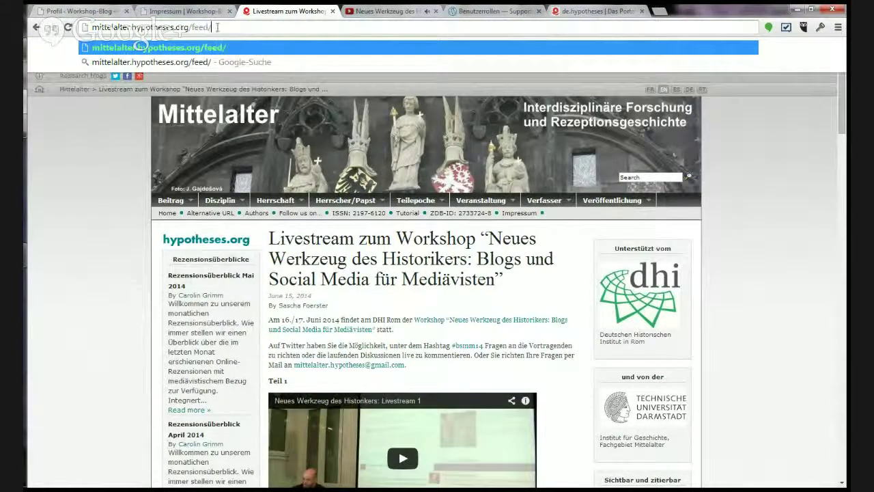
left_click_drag(211, 28, 90, 28)
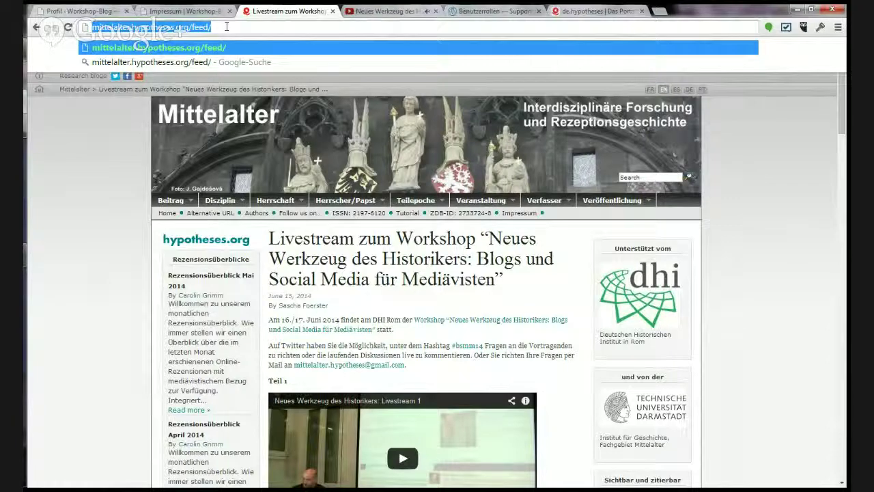
Load feedreader.openedition.org in another new tab.
left_click(659, 12)
type("feedreader.openedition.org")
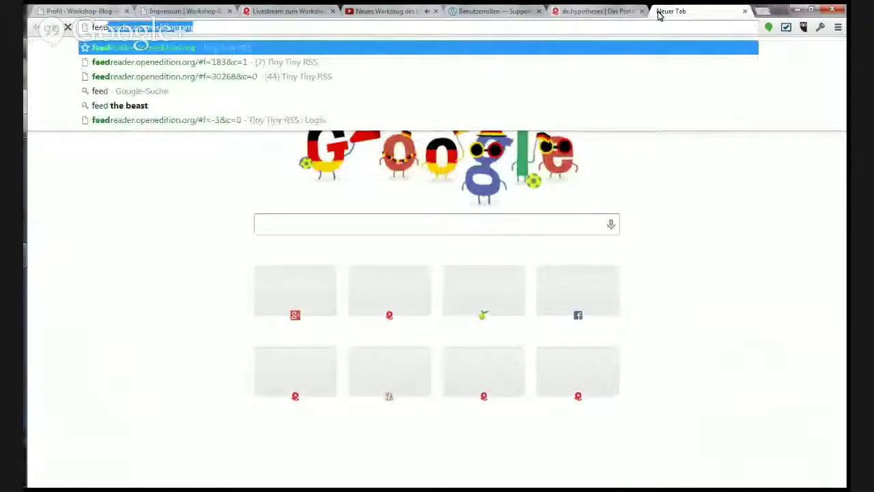
key("Return")
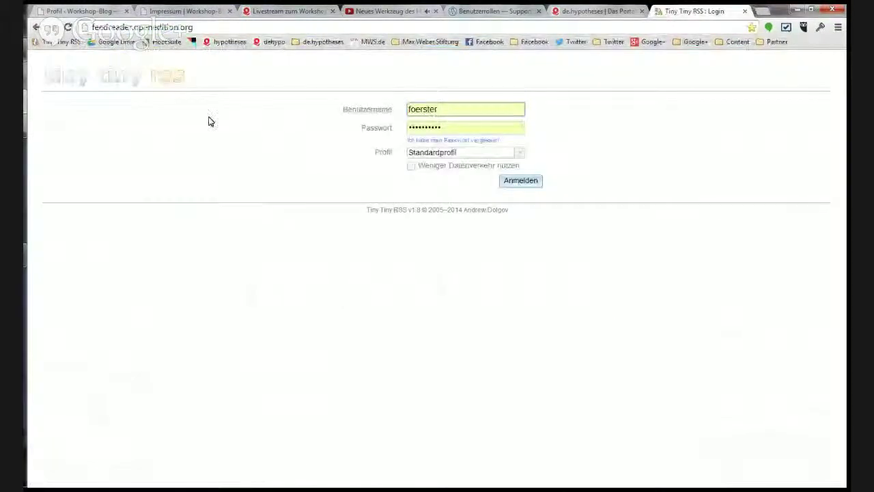
Log in to Tiny Tiny RSS, read the Drei-Länder-Netzwerk newsletter, then return to the portal tab.
left_click(520, 183)
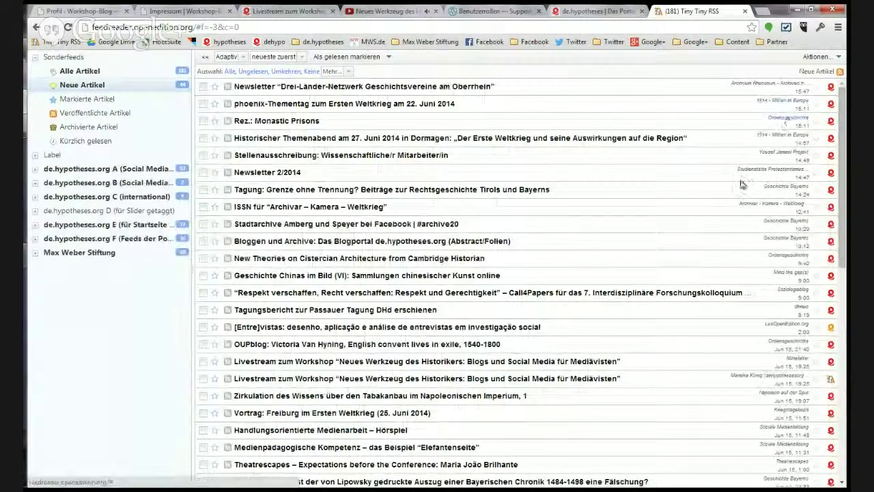
left_click(356, 88)
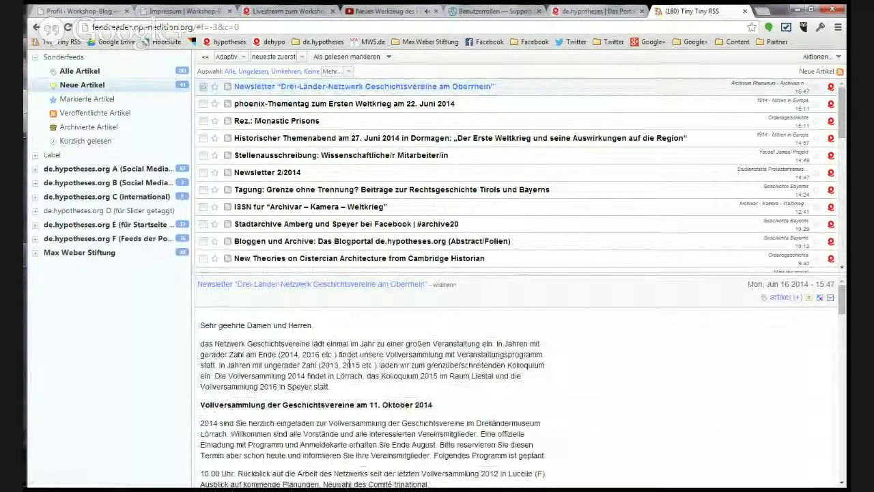
left_click(593, 12)
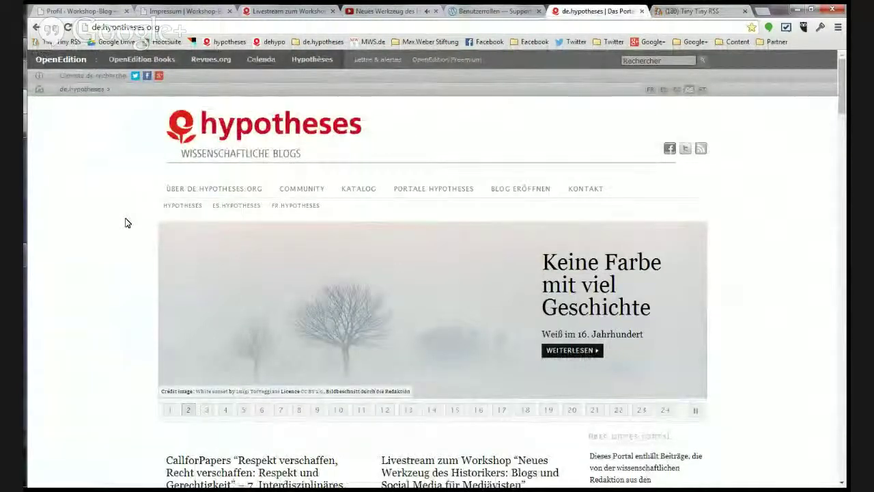
scroll(114, 215, "down", 3)
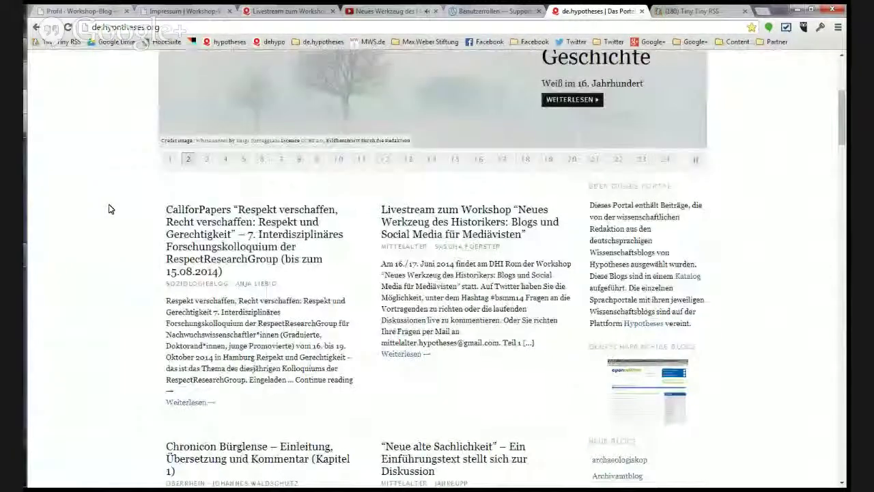
scroll(106, 209, "down", 1)
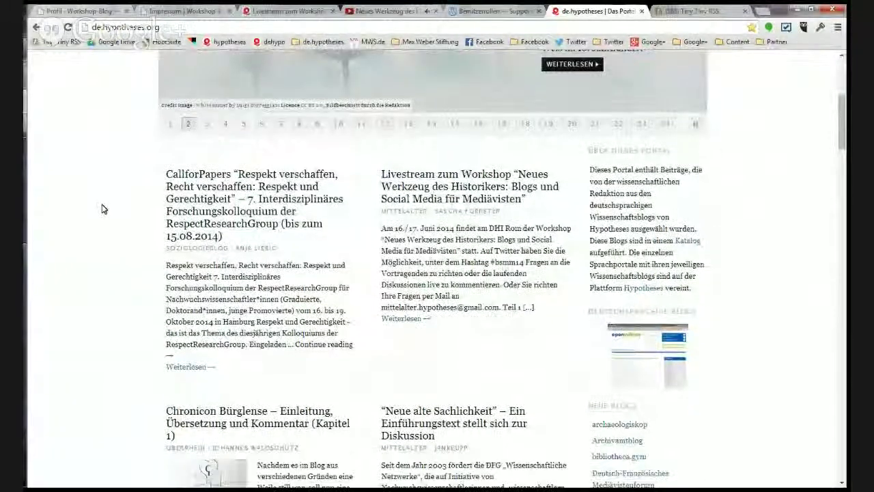